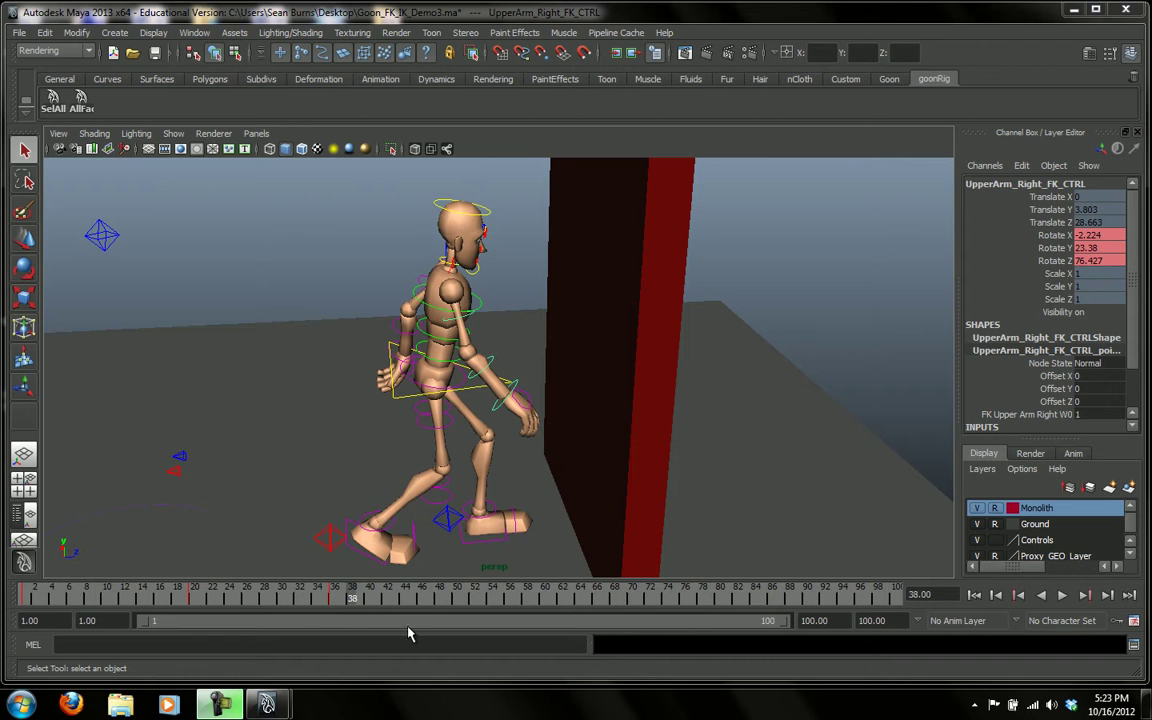
# Step: Scrub through the walk between frames 1 and 37, checking how the figure approaches the red monolith
pyautogui.moveTo(352, 596); pyautogui.dragTo(28, 597)
pyautogui.keyDown('alt'); pyautogui.moveTo(453, 365); pyautogui.dragTo(435, 356); pyautogui.keyUp('alt')
pyautogui.press('super')
pyautogui.press('super')
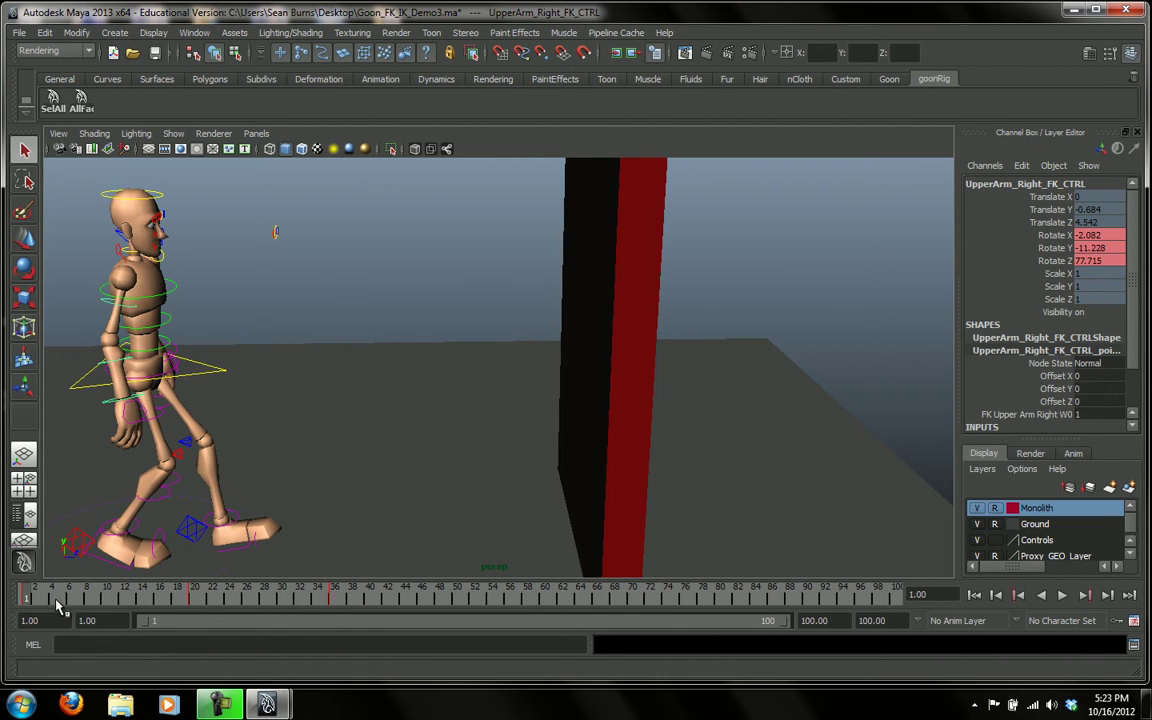
pyautogui.hotkey('alt', 'v')
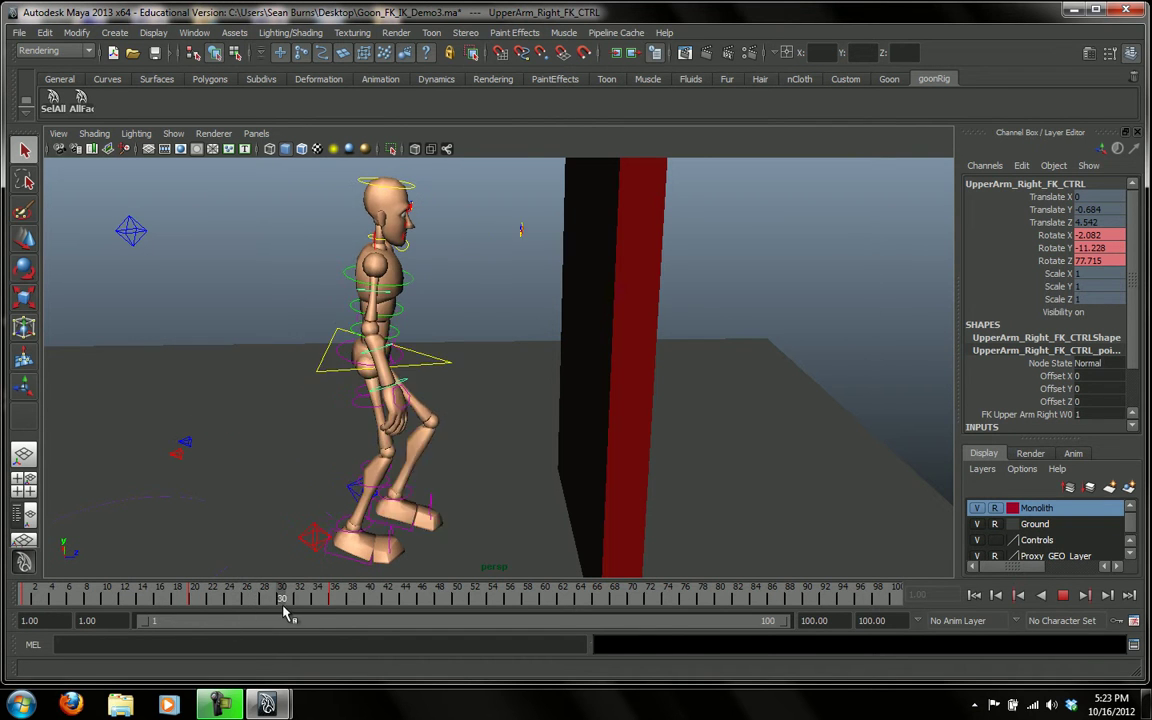
pyautogui.moveTo(301, 607)
pyautogui.mouseDown()
pyautogui.moveTo(128, 592)
pyautogui.moveTo(237, 601)
pyautogui.moveTo(195, 606)
pyautogui.mouseUp()
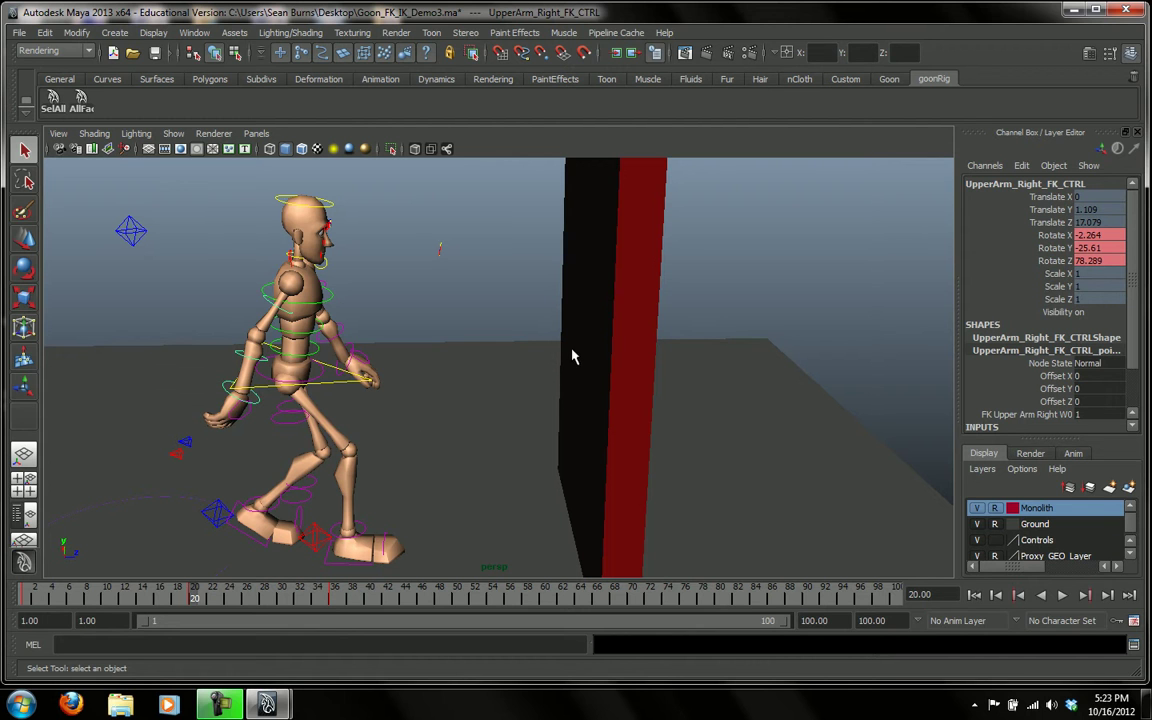
pyautogui.moveTo(203, 600); pyautogui.dragTo(346, 607)
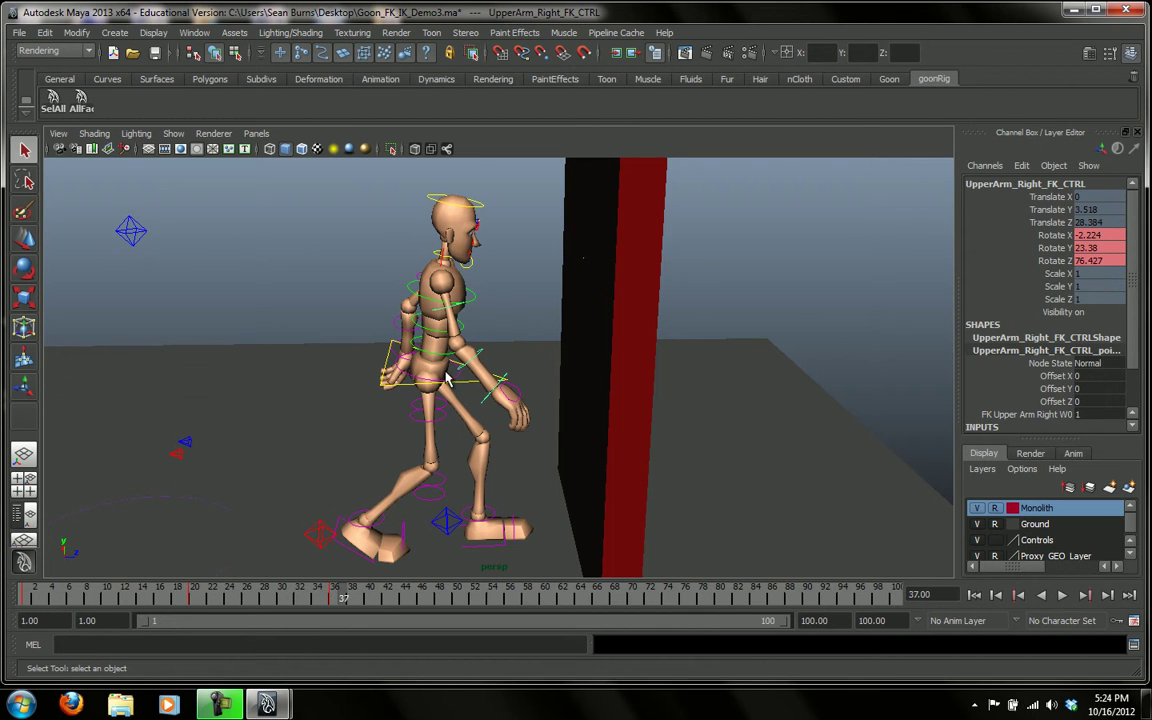
pyautogui.keyDown('alt'); pyautogui.moveTo(469, 371); pyautogui.dragTo(475, 385, button='middle'); pyautogui.keyUp('alt')
pyautogui.keyDown('alt'); pyautogui.moveTo(481, 384); pyautogui.dragTo(573, 397, button='right'); pyautogui.keyUp('alt')
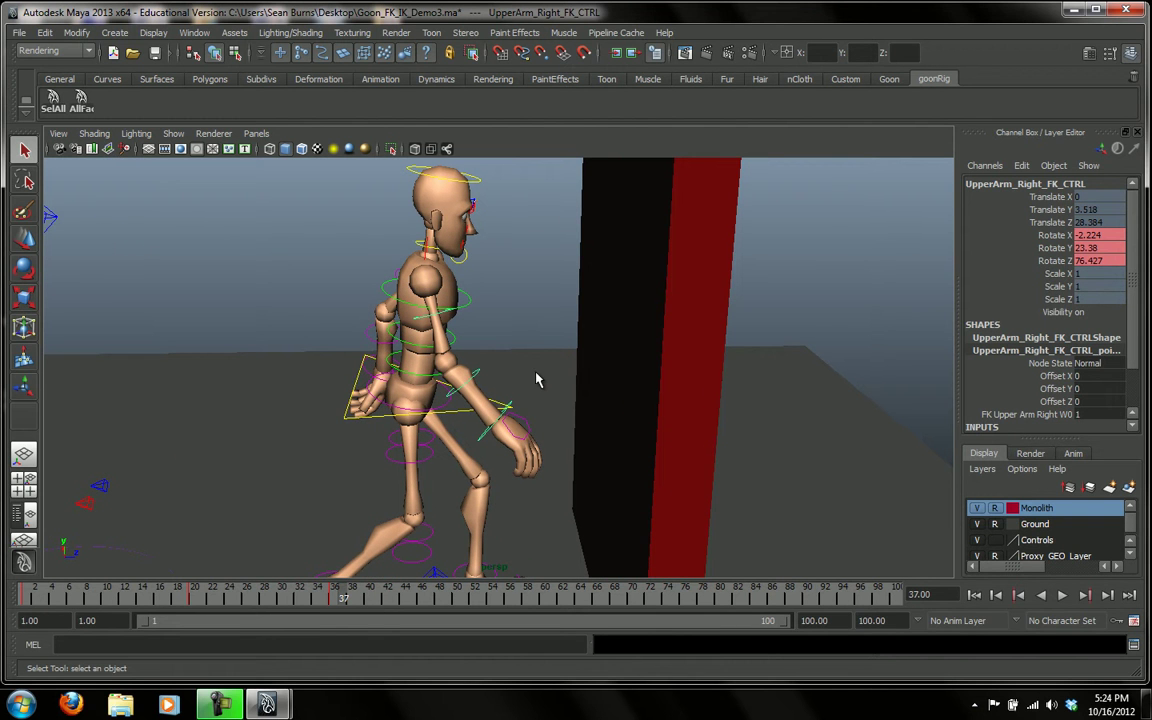
# Step: Set Chest Influence to 0 on the right hand control at frame 37
pyautogui.click(521, 425)
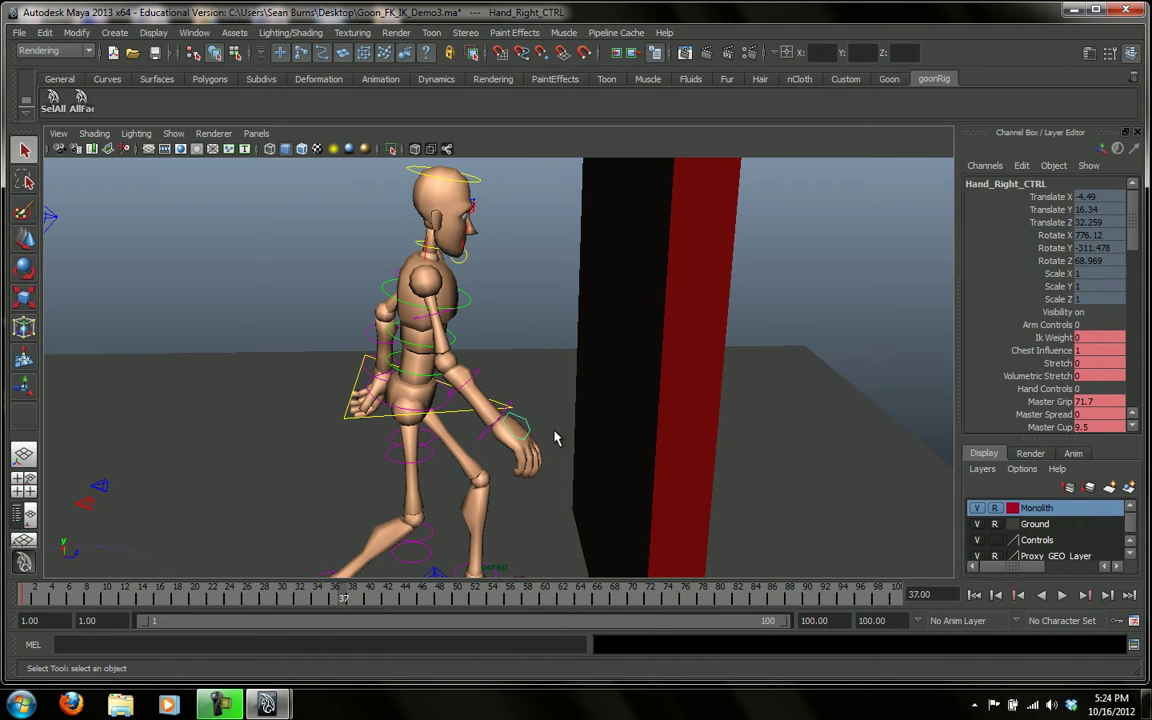
pyautogui.doubleClick(1082, 350)
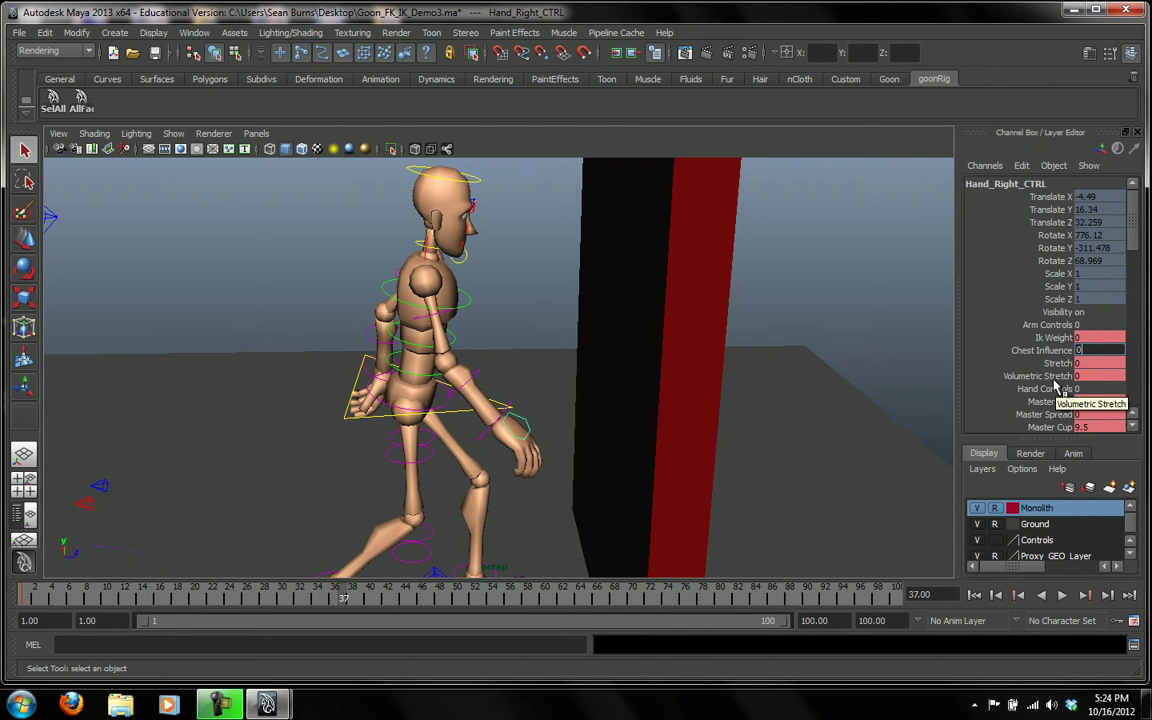
pyautogui.write('0')
pyautogui.press('Return')
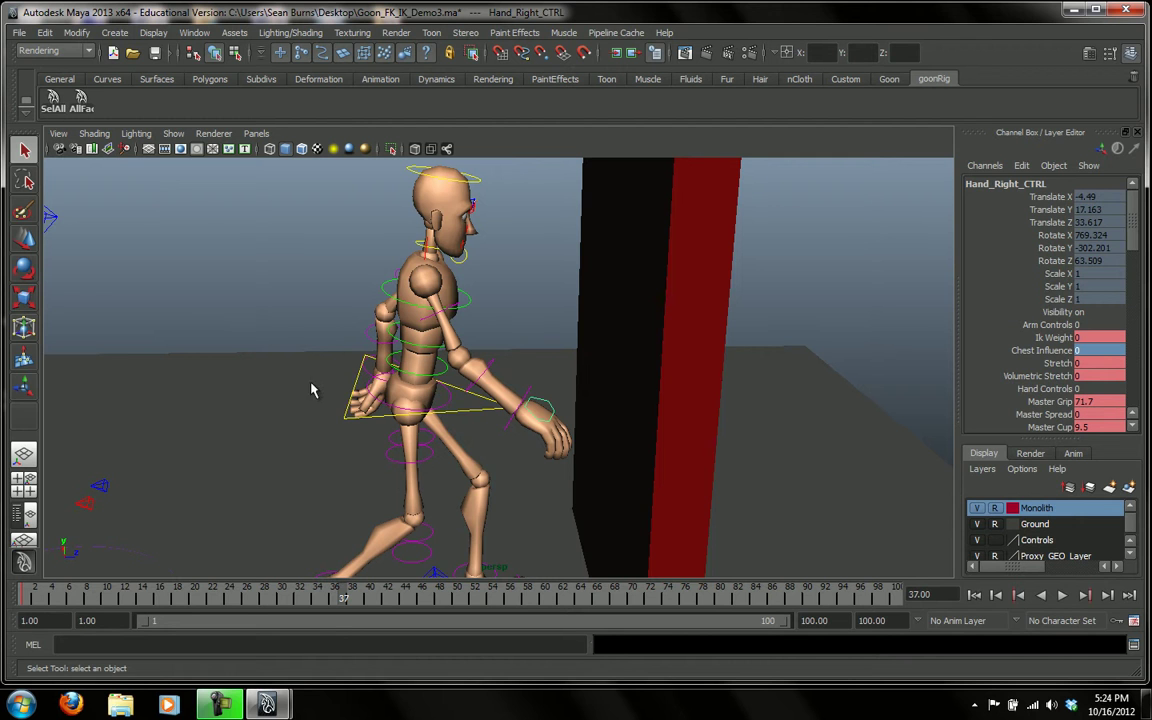
# Step: Try rotating the figure's root control at frame 37 to test how the right arm reacts to body movement
pyautogui.click(357, 390)
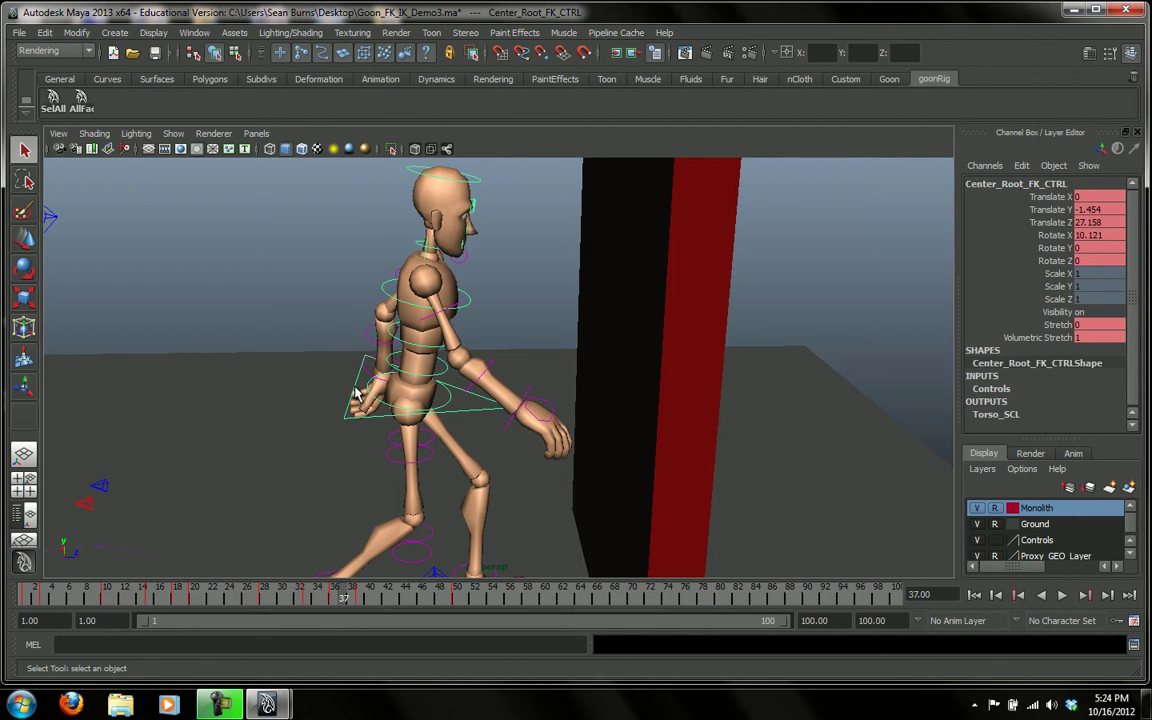
pyautogui.press('e')
pyautogui.moveTo(416, 306); pyautogui.dragTo(538, 381)
pyautogui.moveTo(444, 360); pyautogui.dragTo(444, 405)
# Step: Select the right hand control and scrub between frames 35 and 50 to review the arm's approach to the monolith
pyautogui.hotkey('alt', 'v')
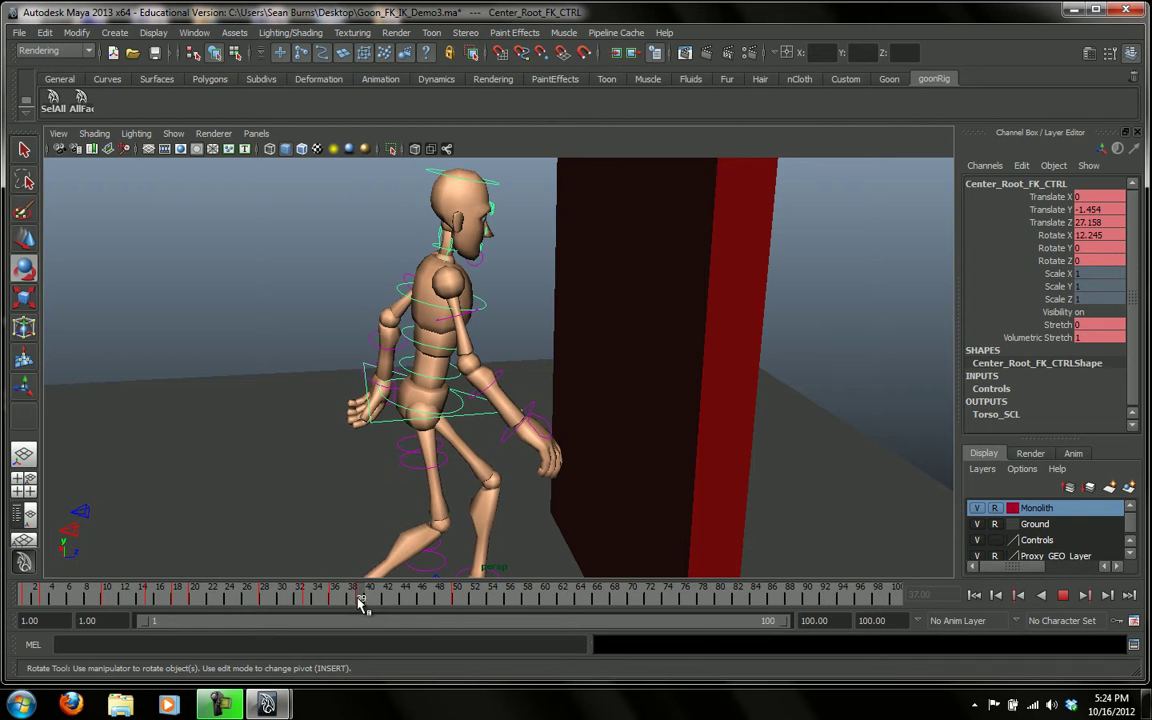
pyautogui.click(325, 590)
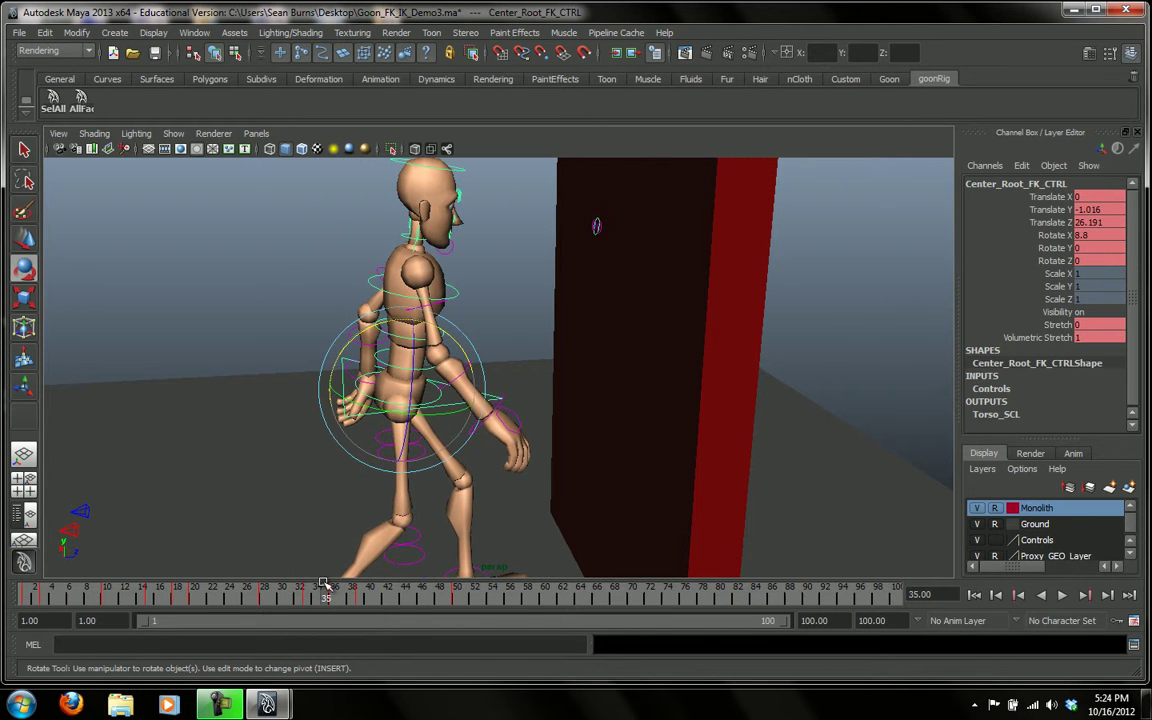
pyautogui.click(522, 424)
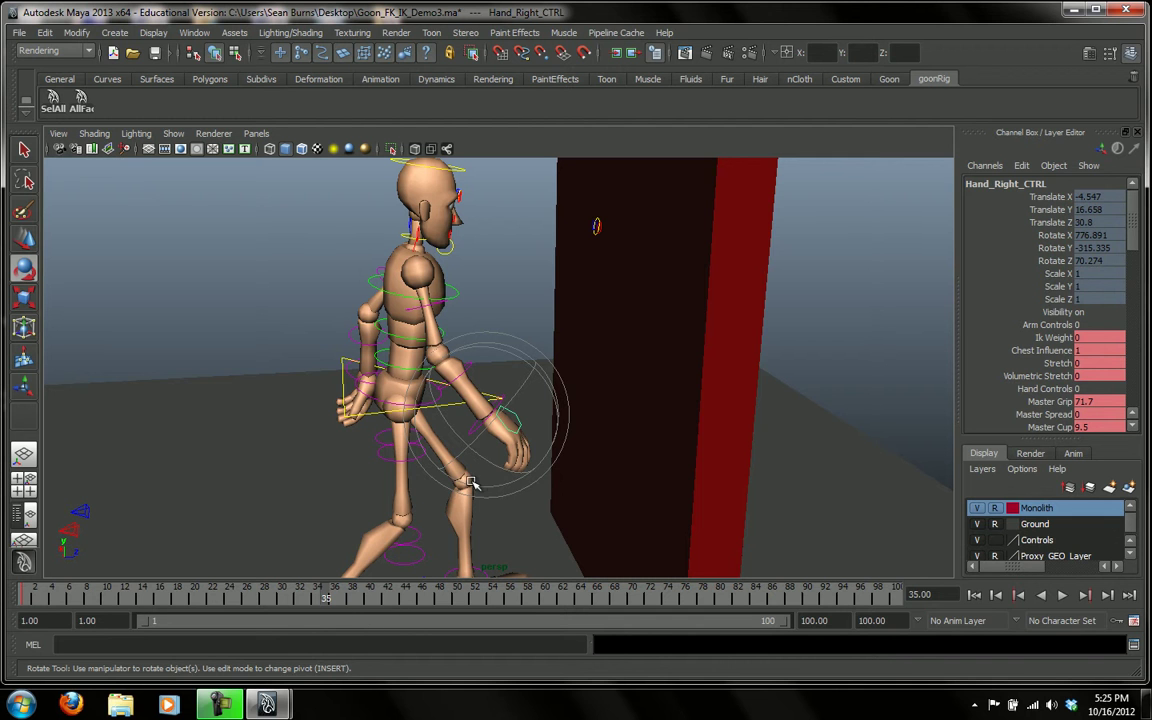
pyautogui.keyDown('alt'); pyautogui.moveTo(508, 468); pyautogui.dragTo(507, 468, button='middle'); pyautogui.keyUp('alt')
pyautogui.keyDown('alt'); pyautogui.moveTo(507, 467); pyautogui.dragTo(360, 480); pyautogui.keyUp('alt')
pyautogui.moveTo(318, 597); pyautogui.dragTo(460, 620)
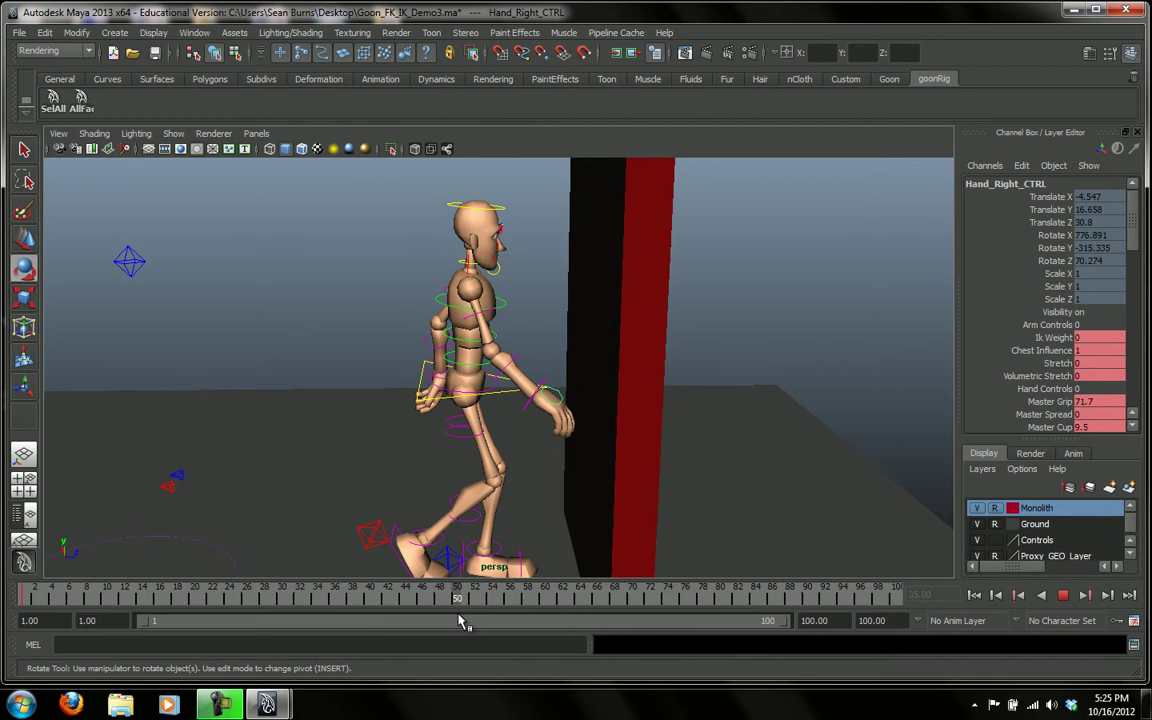
pyautogui.moveTo(460, 621); pyautogui.dragTo(334, 602)
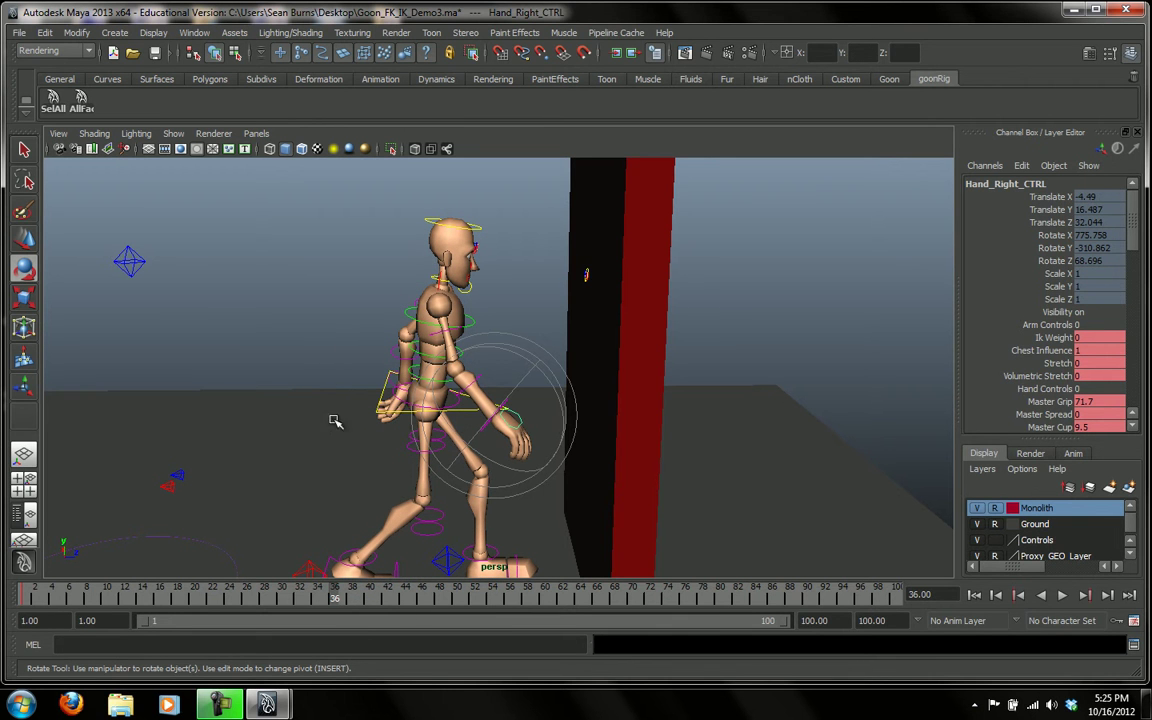
# Step: Try rotating the right hand FK control to 56.404, 30.826, -18.799 at frame 36 without keying it, and scrub the timeline
pyautogui.click(370, 331)
pyautogui.click(438, 335)
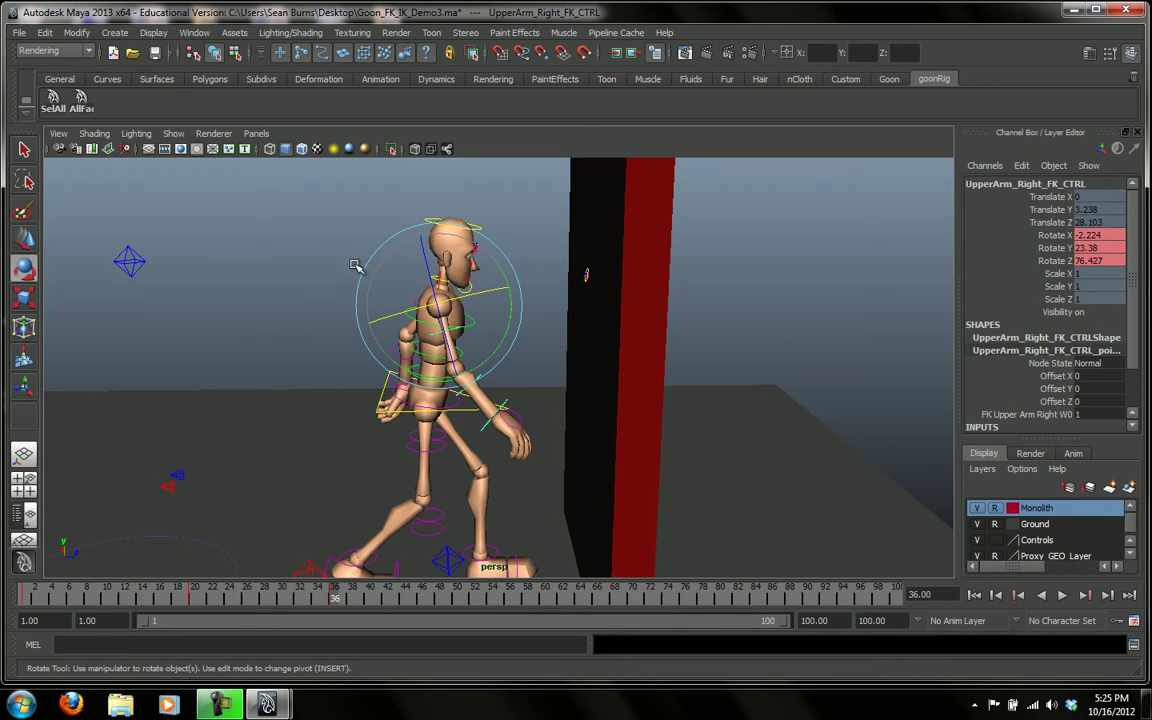
pyautogui.click(485, 383)
pyautogui.click(488, 386)
pyautogui.moveTo(513, 377); pyautogui.dragTo(472, 336)
pyautogui.click(546, 331)
pyautogui.click(506, 398)
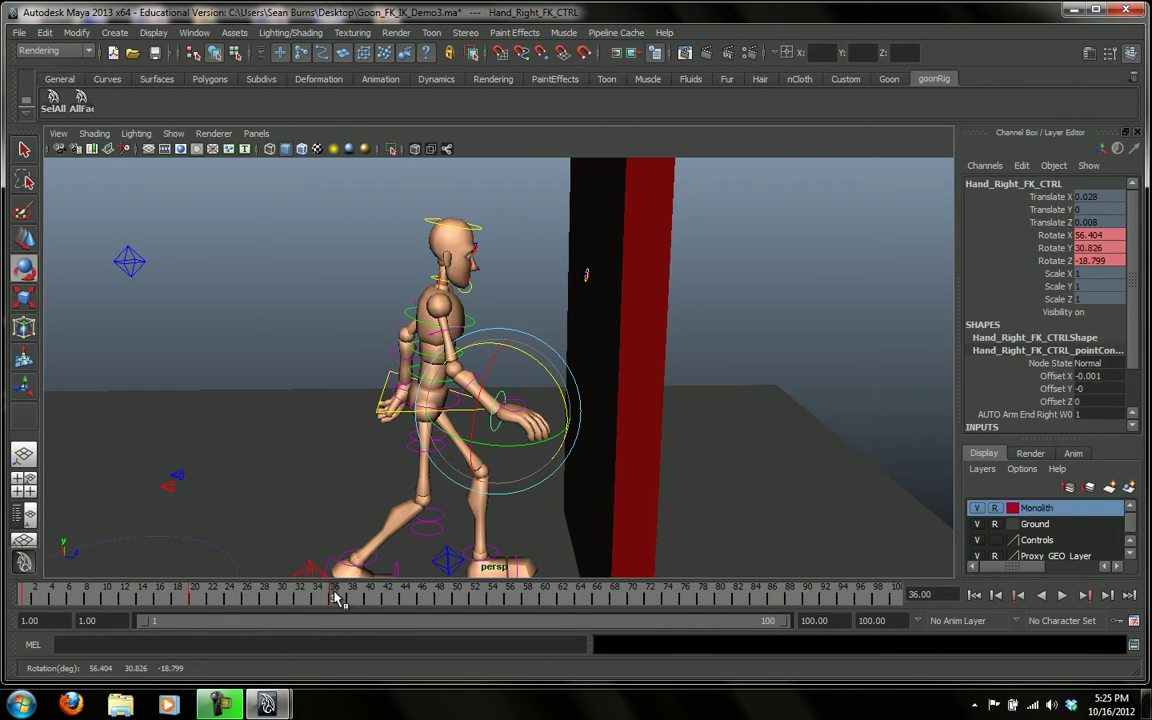
pyautogui.hotkey('alt', 'v')
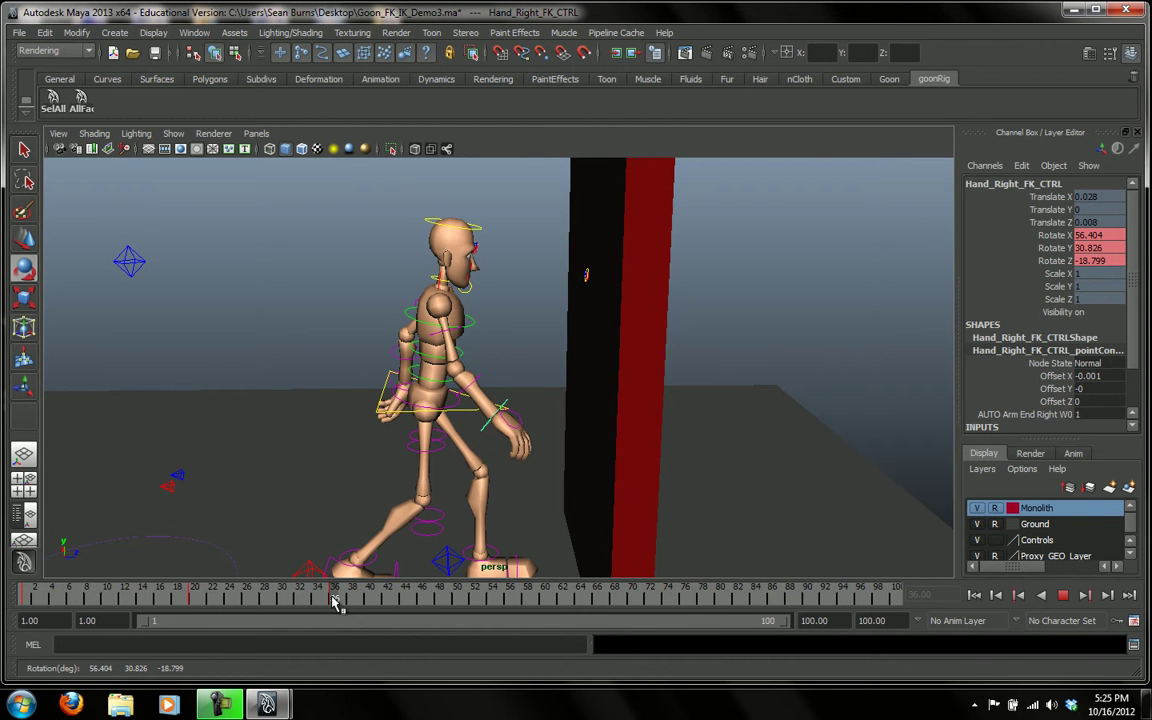
pyautogui.moveTo(335, 595); pyautogui.dragTo(336, 599)
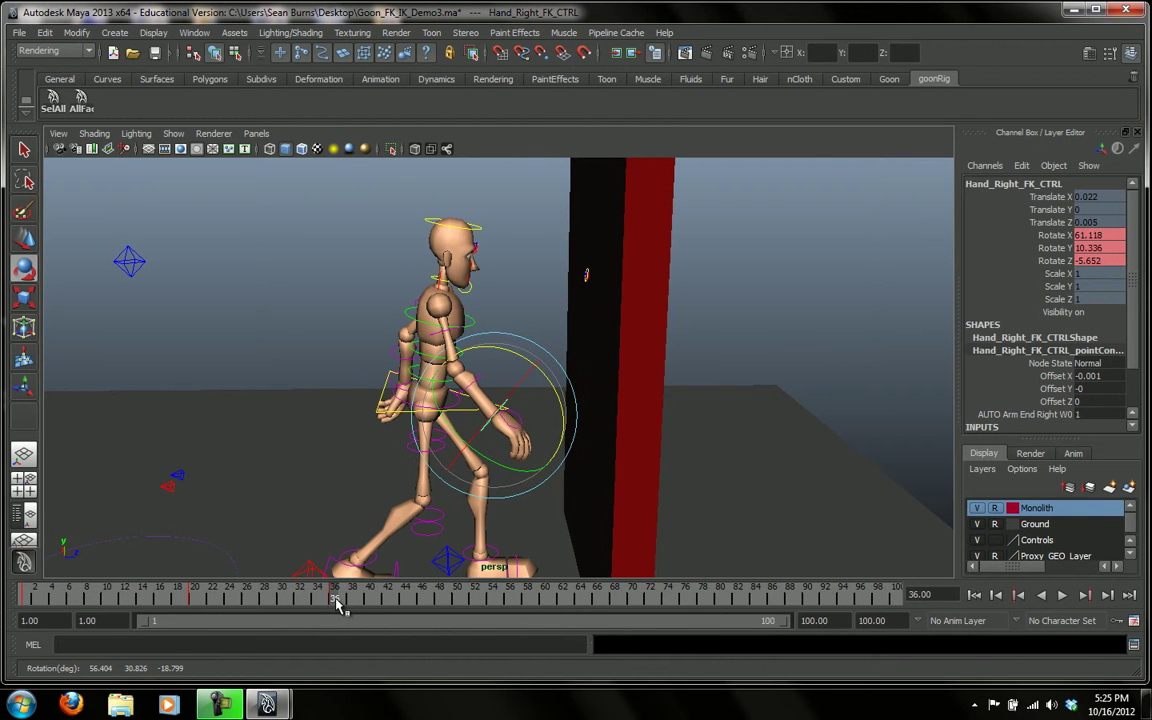
# Step: Scrub to frame 50 and back to 36, and inspect the right arm's FK controls
pyautogui.hotkey('alt', 'v')
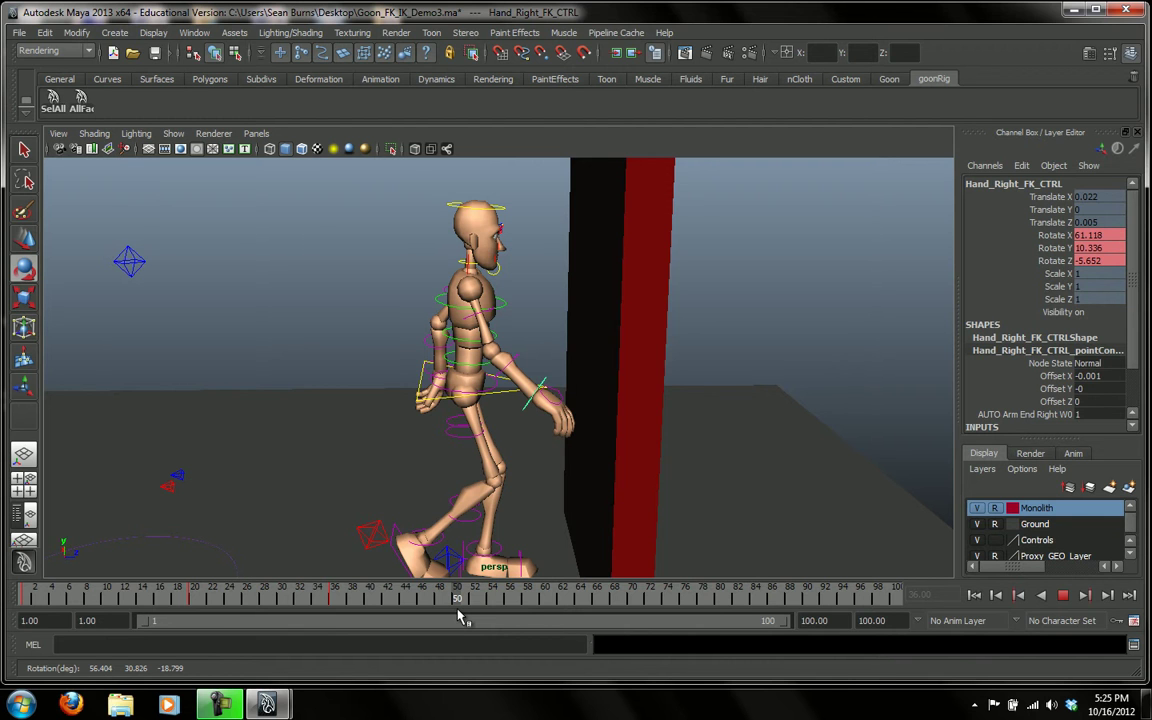
pyautogui.moveTo(457, 609)
pyautogui.mouseDown()
pyautogui.moveTo(332, 614)
pyautogui.moveTo(370, 622)
pyautogui.moveTo(337, 622)
pyautogui.mouseUp()
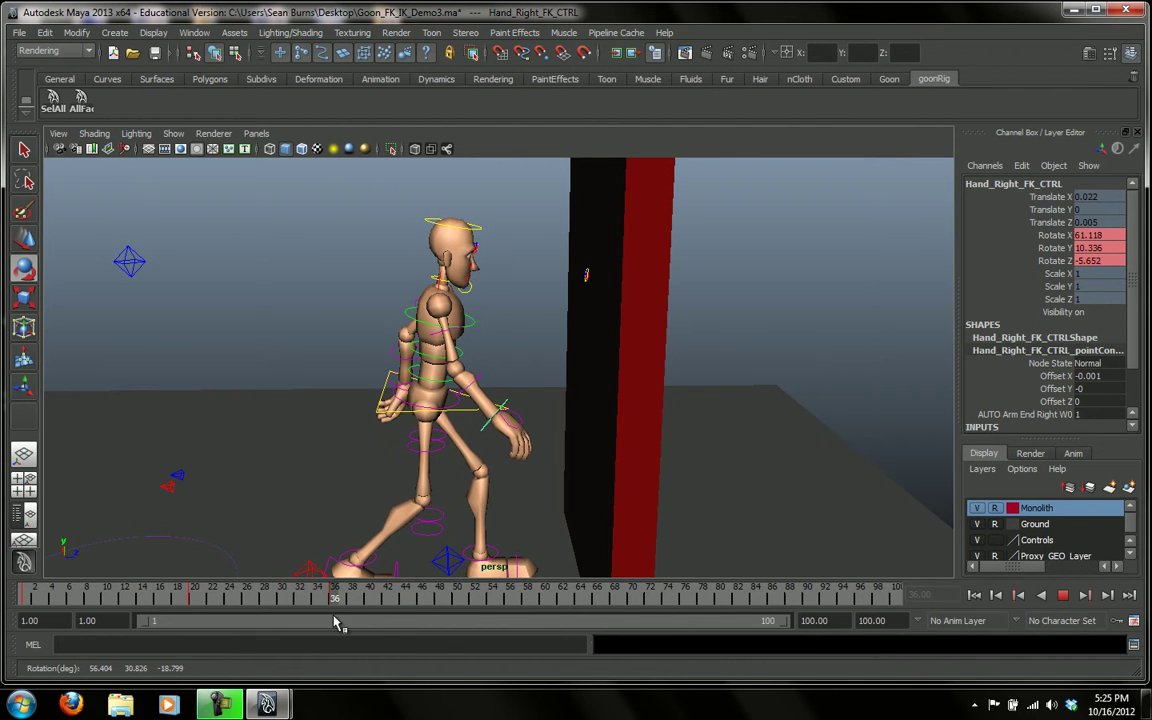
pyautogui.press('e')
pyautogui.click(490, 278)
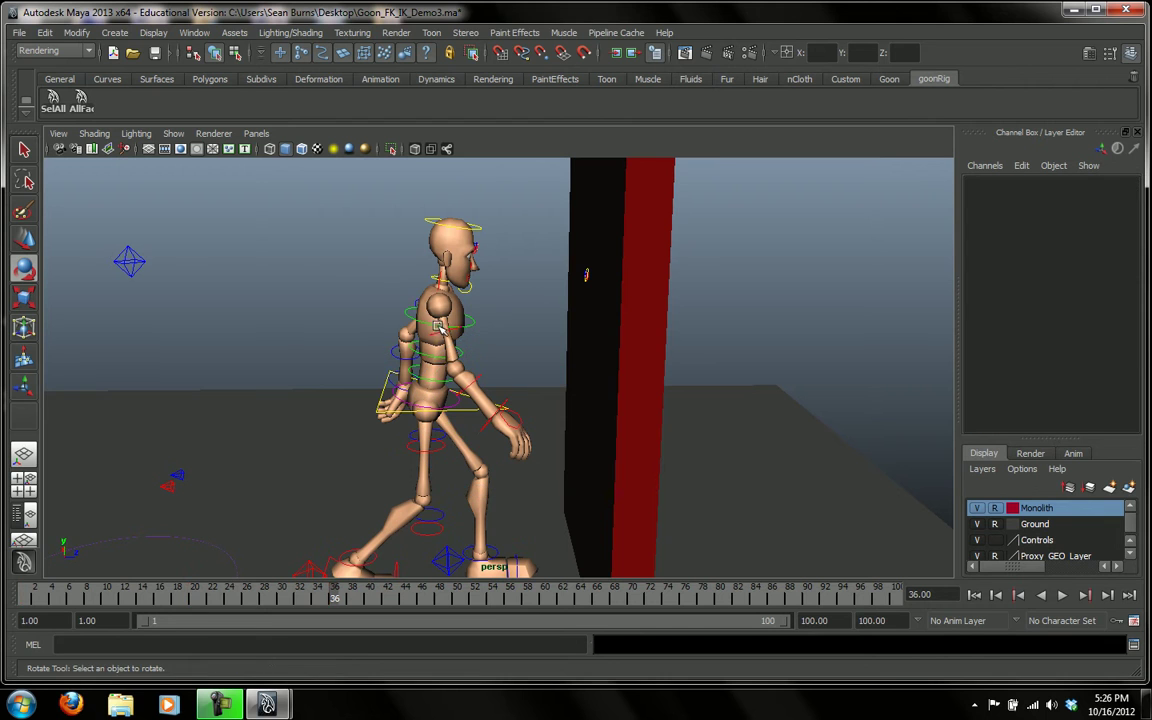
pyautogui.click(438, 333)
pyautogui.click(486, 325)
pyautogui.click(485, 380)
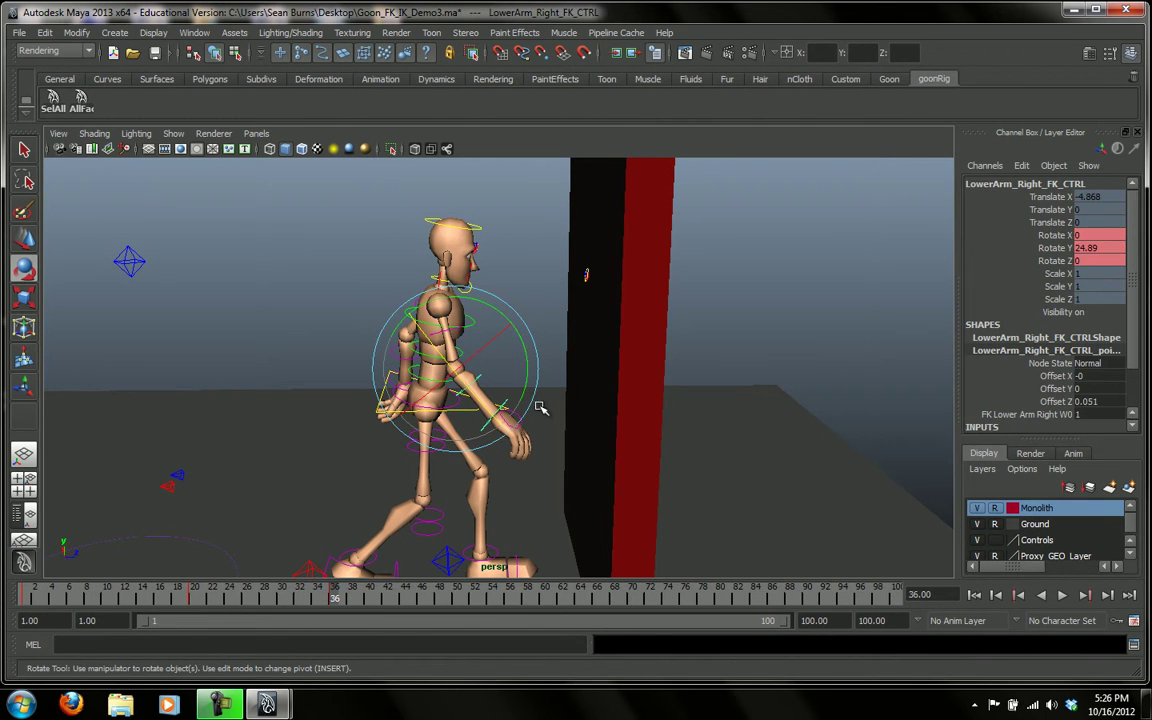
pyautogui.click(549, 409)
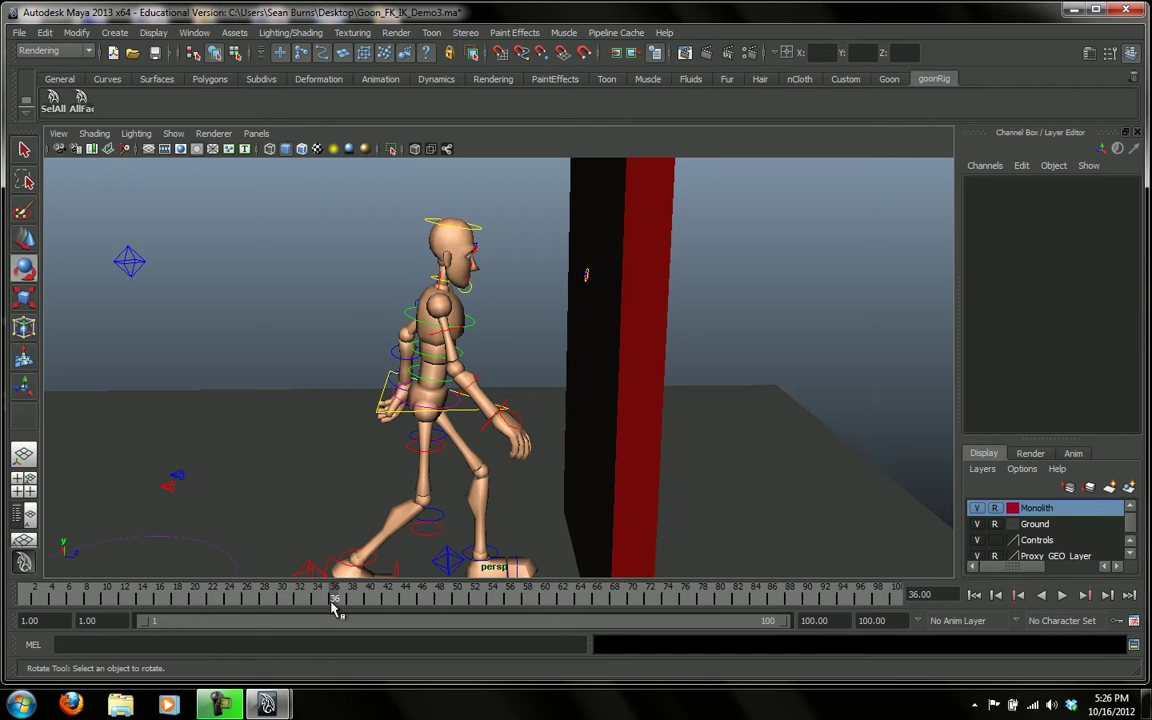
# Step: Rotate the right upper arm FK control to -2.324, 28.52, 76.2 at frame 40 and key its rotation
pyautogui.moveTo(341, 602); pyautogui.dragTo(372, 603)
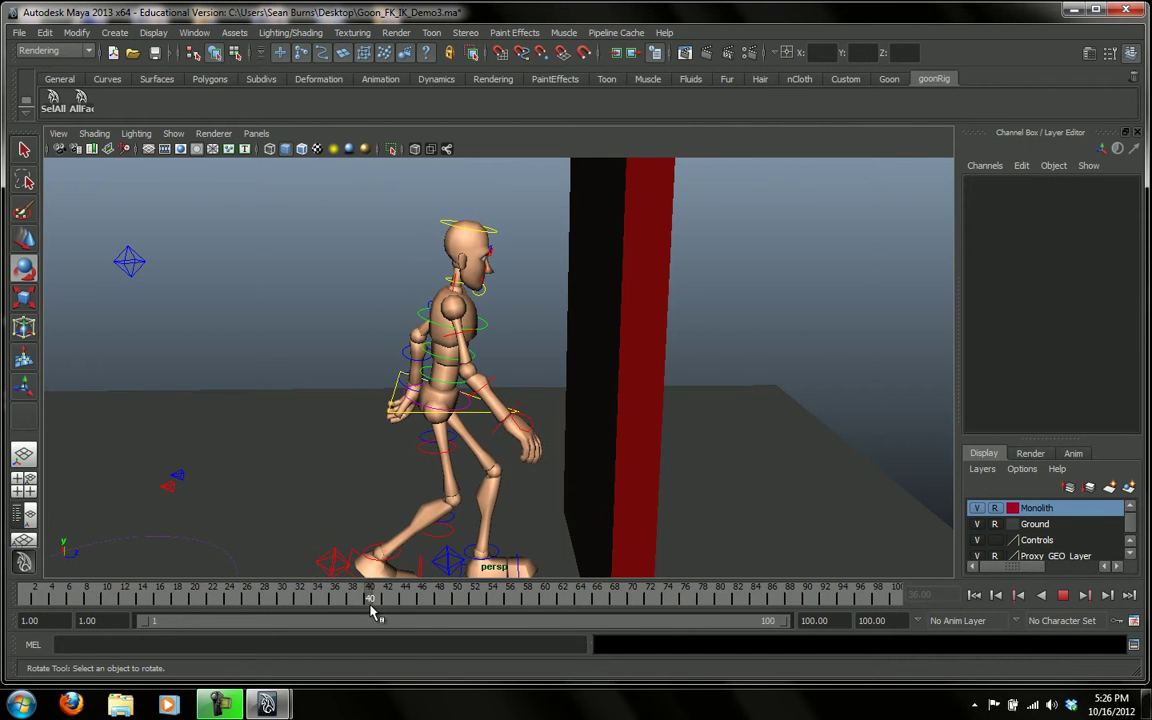
pyautogui.click(450, 339)
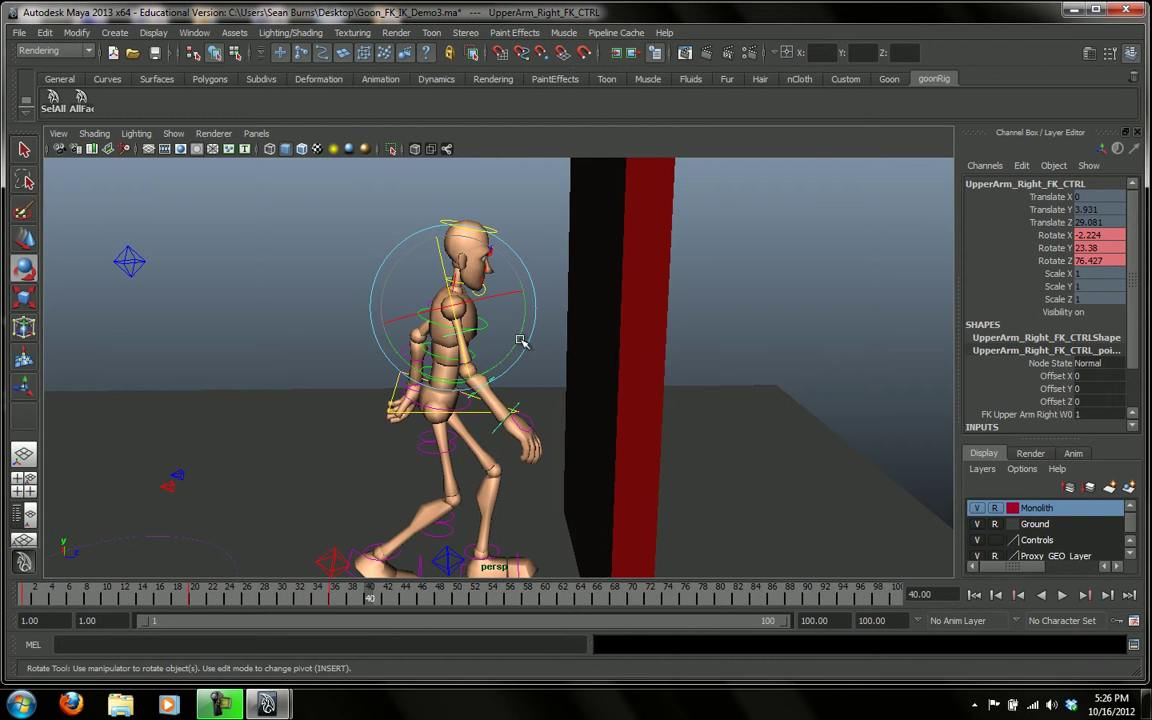
pyautogui.moveTo(519, 344); pyautogui.dragTo(519, 338)
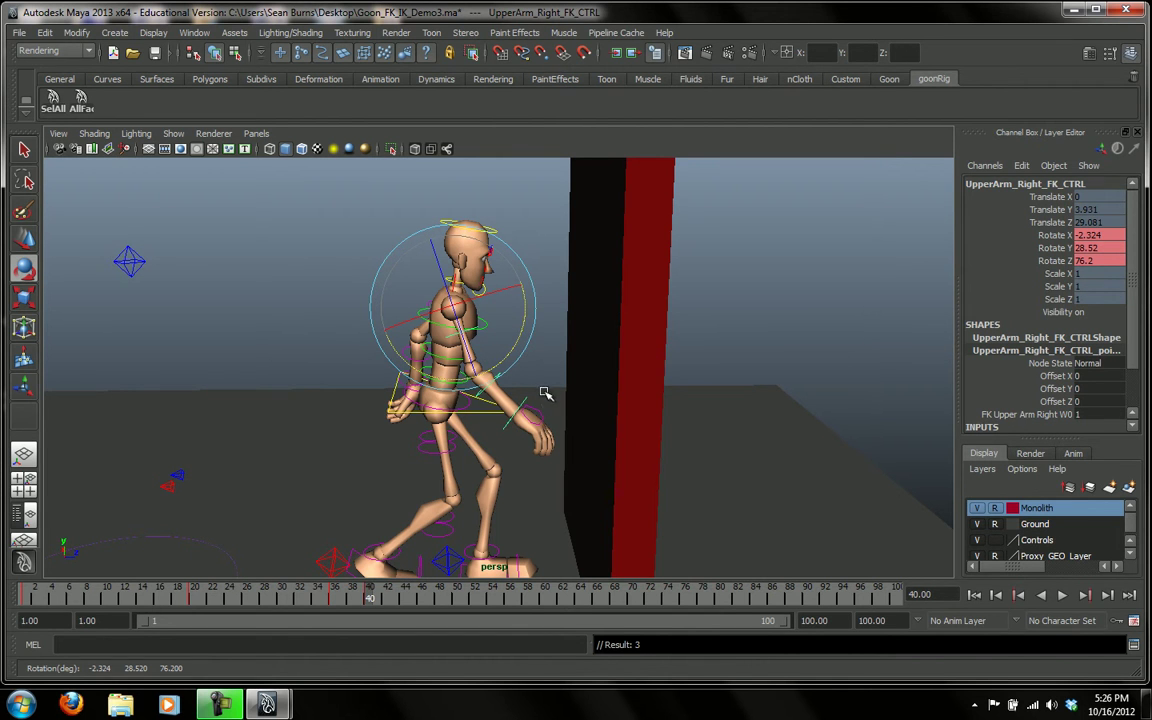
# Step: Bend the right lower arm FK control to Rotate Y 92.926 at frame 40 and key its rotation
pyautogui.click(530, 384)
pyautogui.click(527, 373)
pyautogui.moveTo(540, 343); pyautogui.dragTo(518, 286)
pyautogui.moveTo(518, 284); pyautogui.dragTo(466, 226, button='middle')
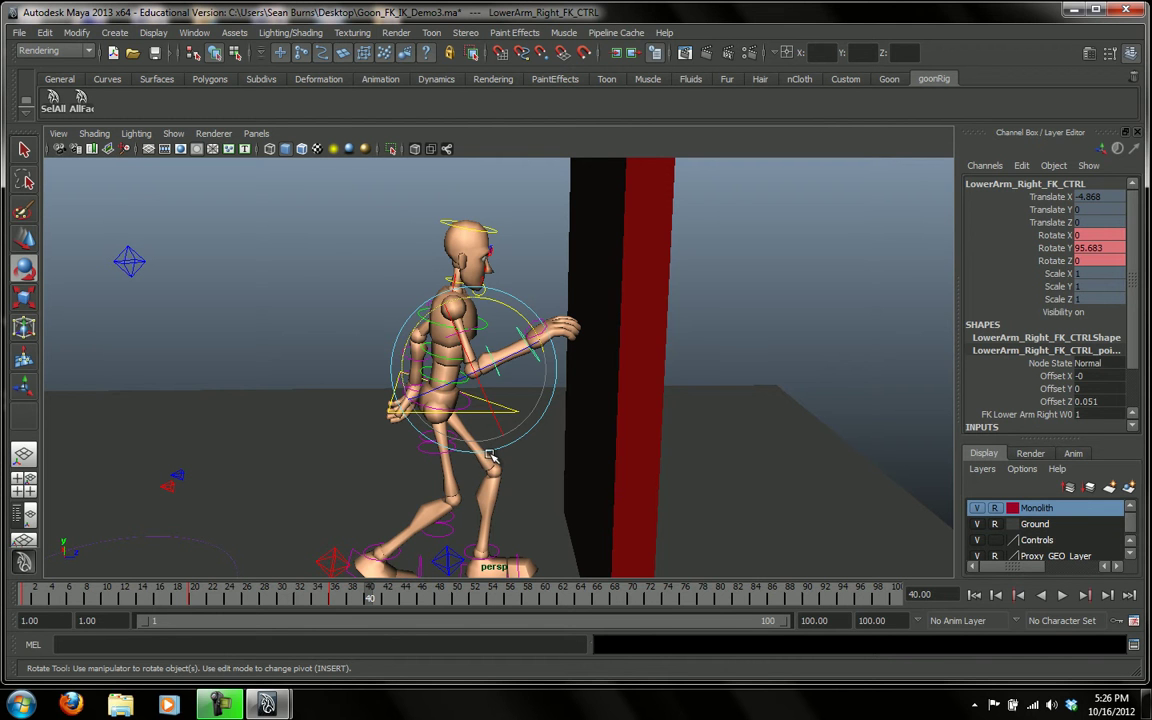
pyautogui.moveTo(466, 282); pyautogui.dragTo(514, 312)
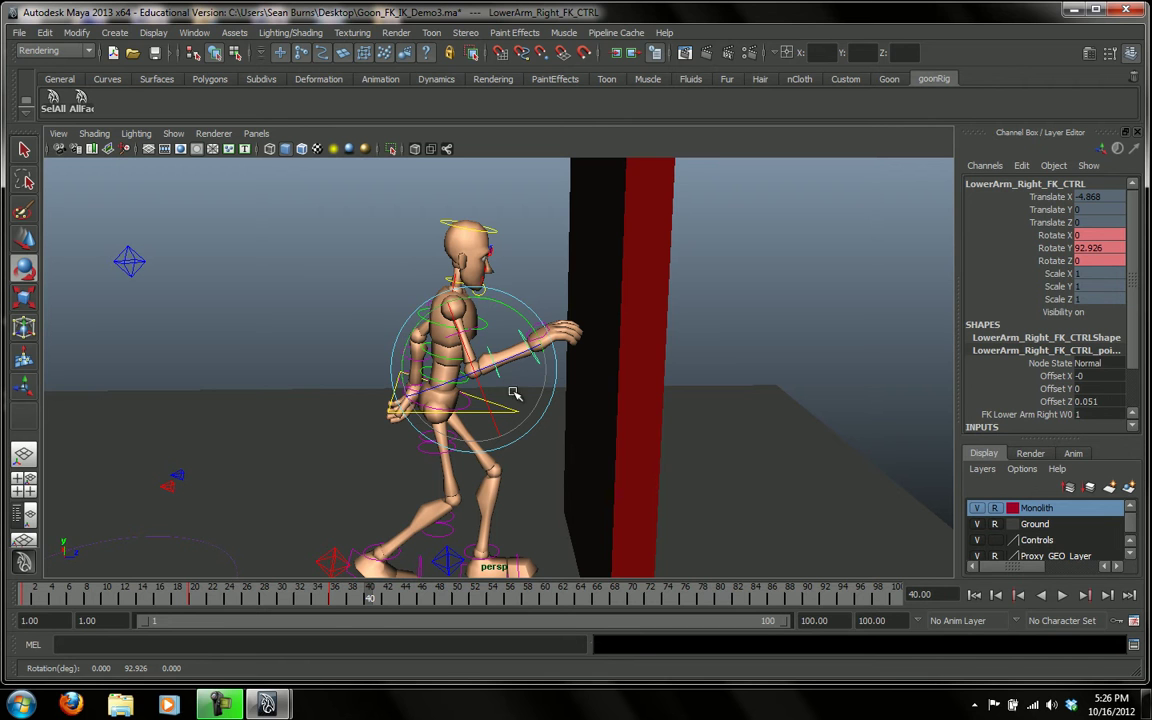
pyautogui.hotkey('shift', 'e')
# Step: Rotate the right hand FK control to 56.999, 48.474, -18.64 at frame 40, key its rotation and scrub to check the pose
pyautogui.click(534, 297)
pyautogui.click(532, 316)
pyautogui.moveTo(533, 283); pyautogui.dragTo(490, 278)
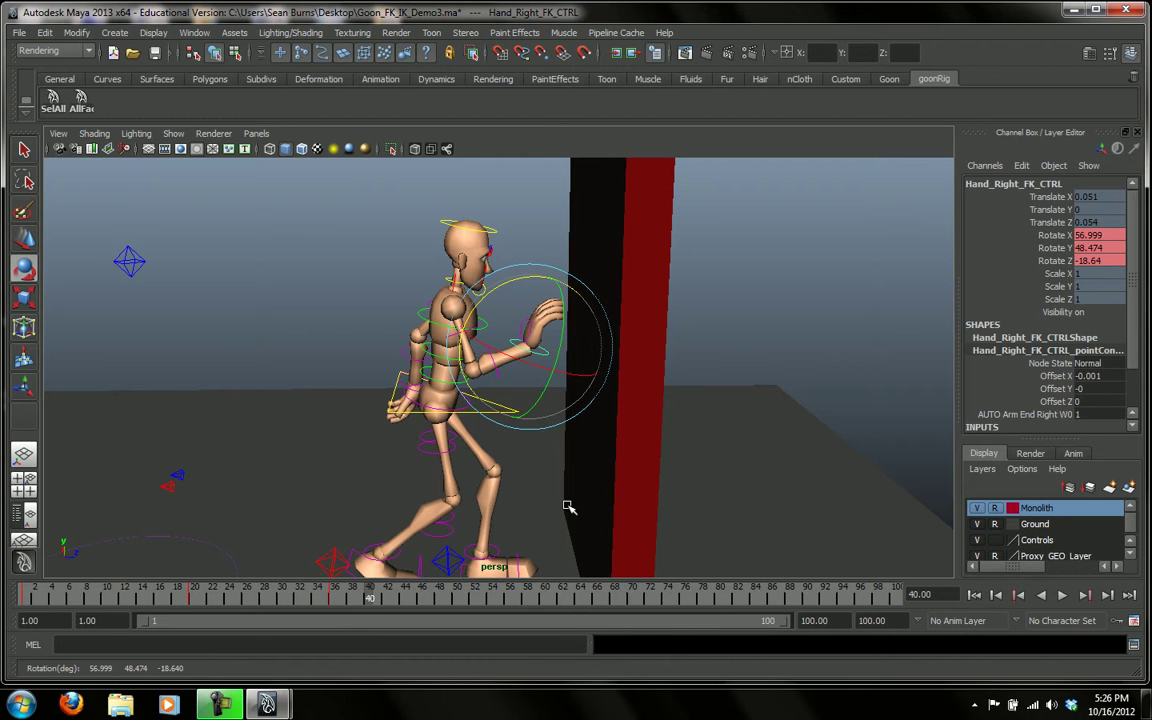
pyautogui.hotkey('alt', 'v')
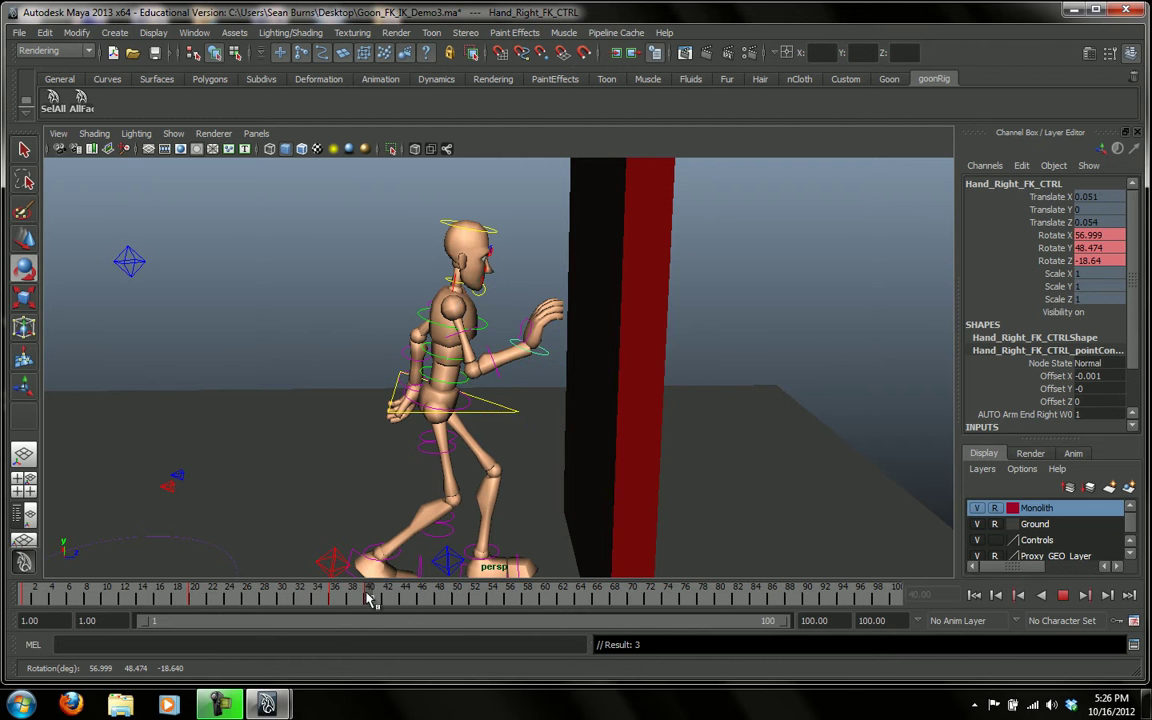
pyautogui.moveTo(349, 598)
pyautogui.mouseDown()
pyautogui.moveTo(328, 597)
pyautogui.moveTo(379, 601)
pyautogui.moveTo(370, 598)
pyautogui.mouseUp()
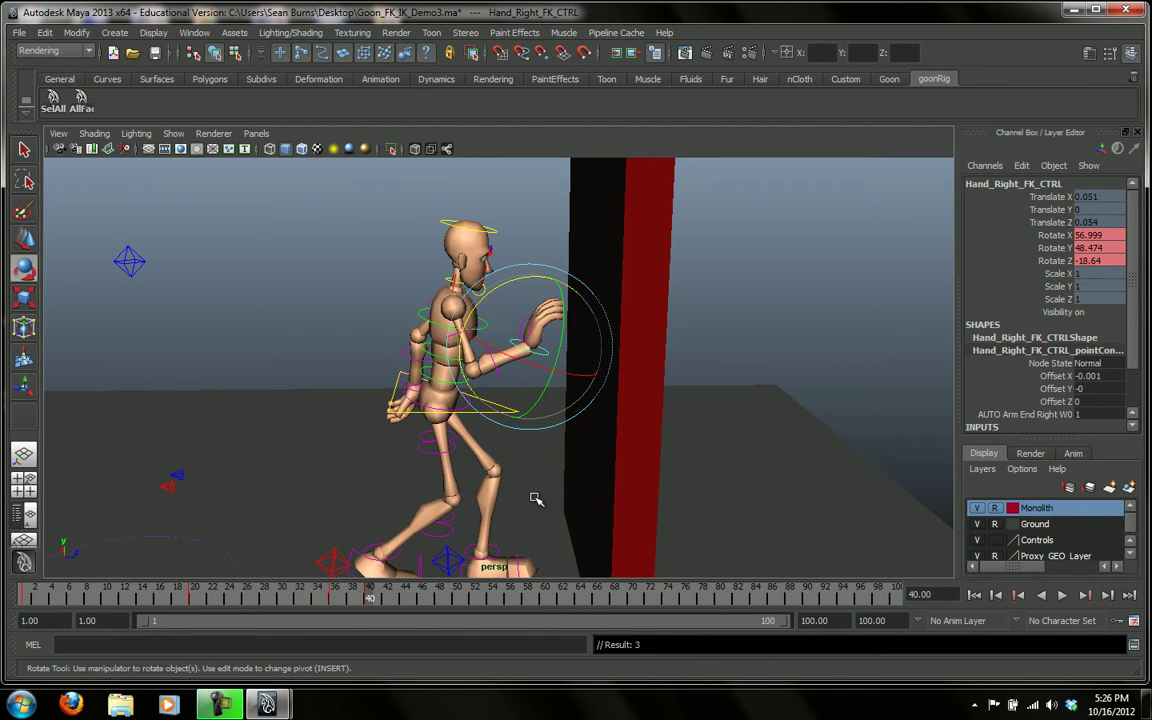
# Step: Select the right upper arm, lower arm and hand FK controls together and shift their frame 40 keys to frame 42
pyautogui.hotkey('alt', 'v')
pyautogui.click(318, 310)
pyautogui.click(452, 340)
pyautogui.press('q')
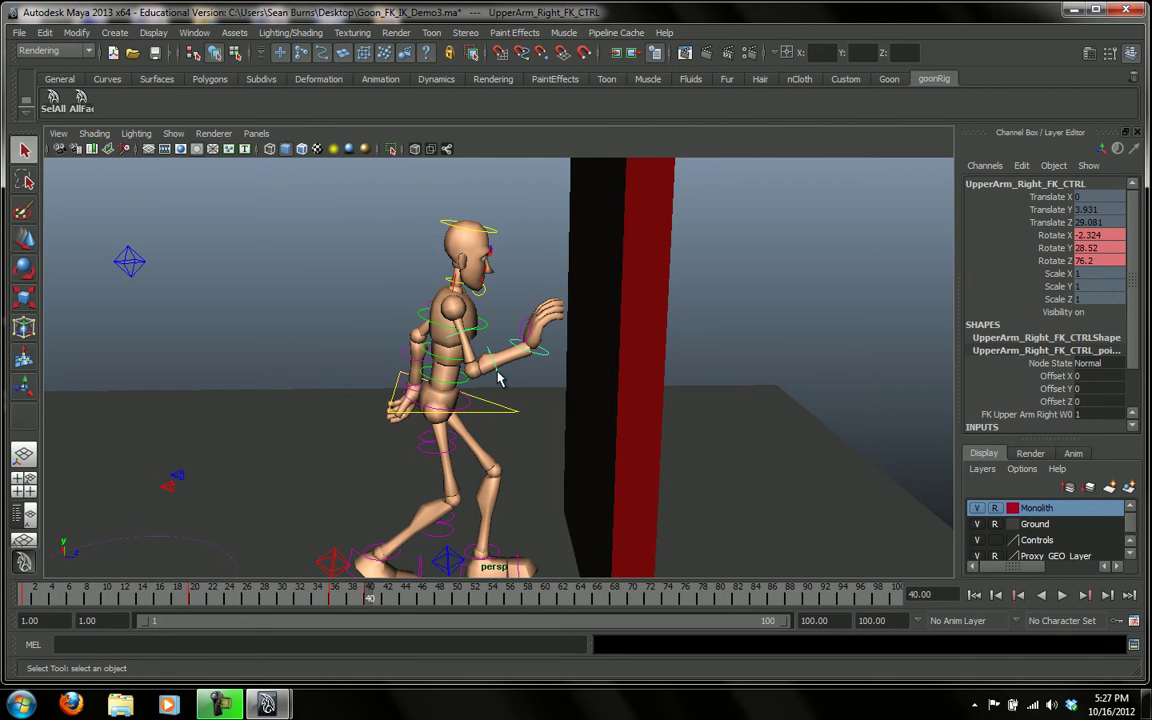
pyautogui.click(500, 378)
pyautogui.click(538, 360)
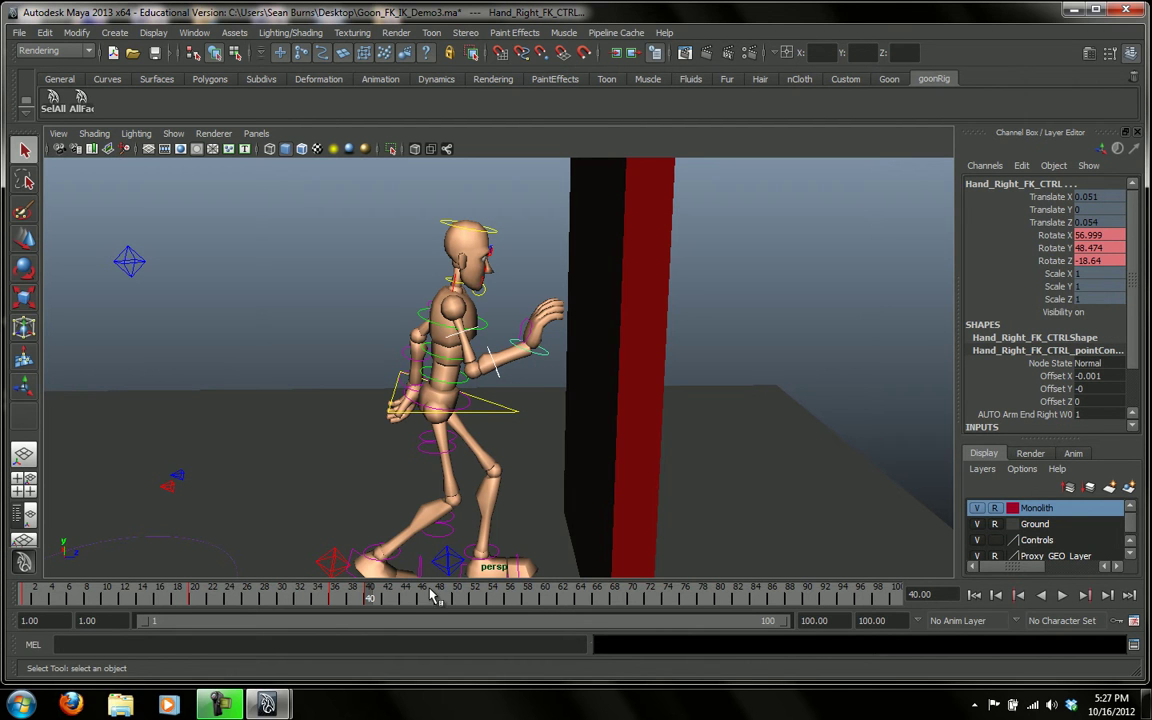
pyautogui.hotkey('alt', 'v')
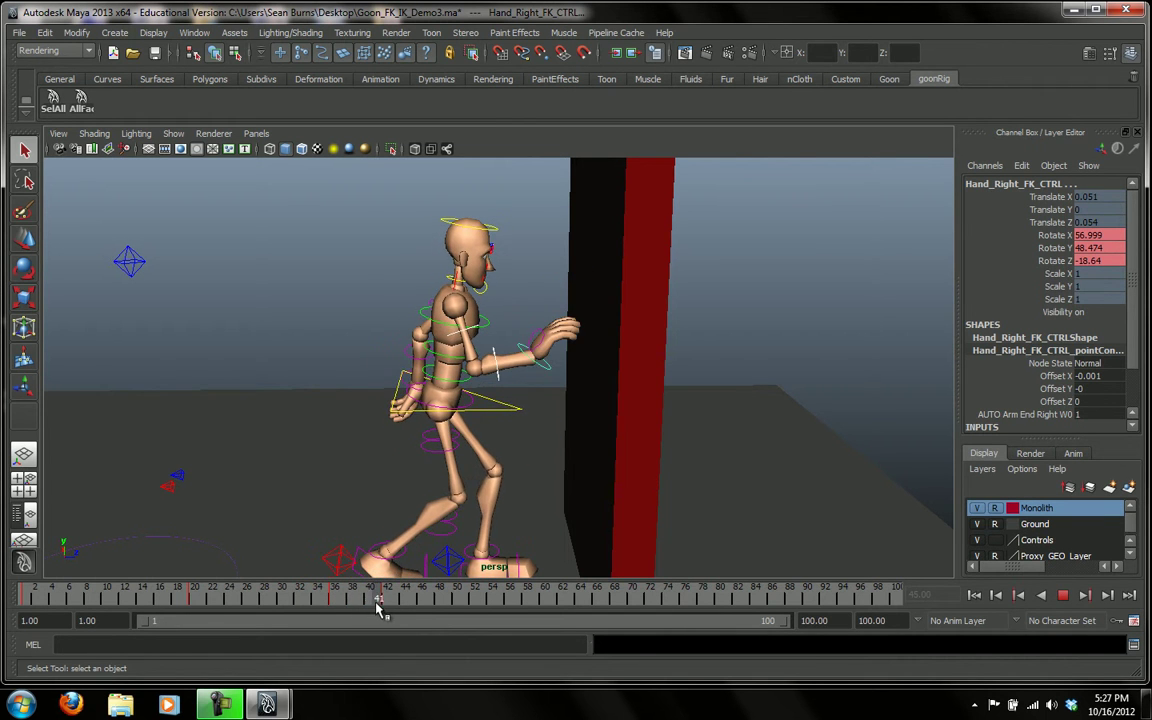
pyautogui.hotkey('alt', 'v')
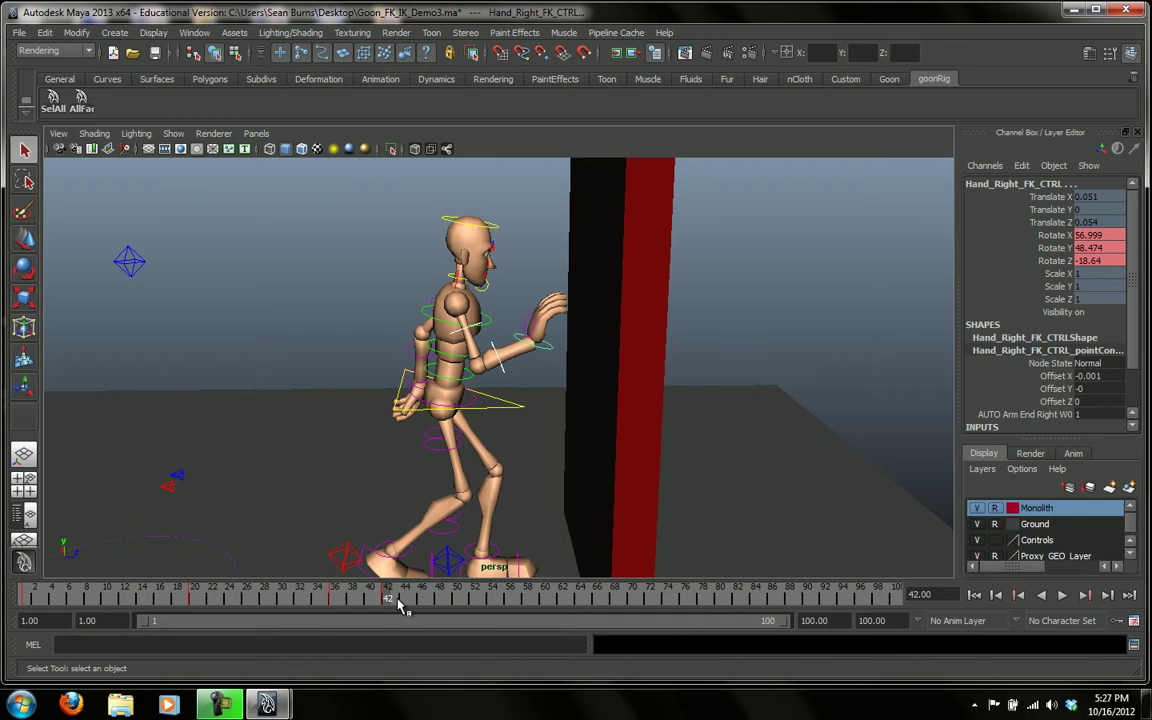
# Step: Shift the frame 36 keys of the selected right arm FK controls to frame 34 and play back the reach to check its timing
pyautogui.moveTo(383, 602); pyautogui.dragTo(337, 609)
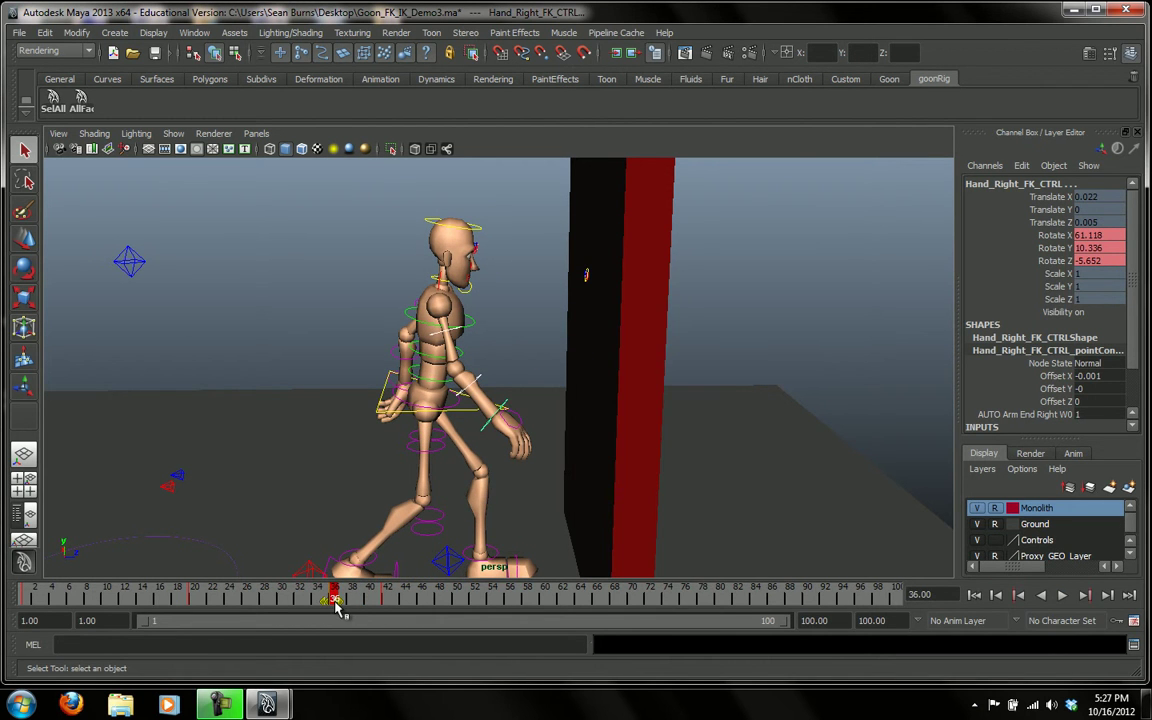
pyautogui.hotkey('alt', 'v')
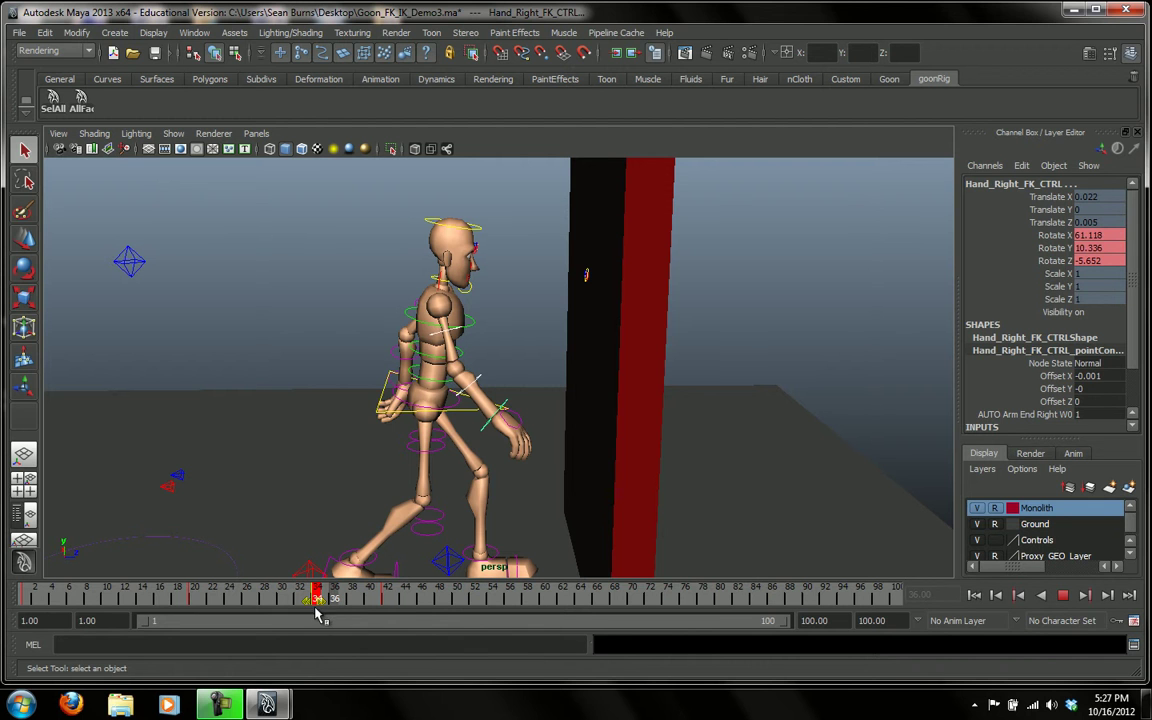
pyautogui.hotkey('alt', 'v')
pyautogui.moveTo(310, 612)
pyautogui.mouseDown()
pyautogui.moveTo(270, 598)
pyautogui.moveTo(339, 599)
pyautogui.moveTo(362, 617)
pyautogui.moveTo(314, 621)
pyautogui.mouseUp()
pyautogui.hotkey('alt', 'v')
pyautogui.moveTo(313, 600); pyautogui.dragTo(330, 598)
pyautogui.hotkey('alt', 'v')
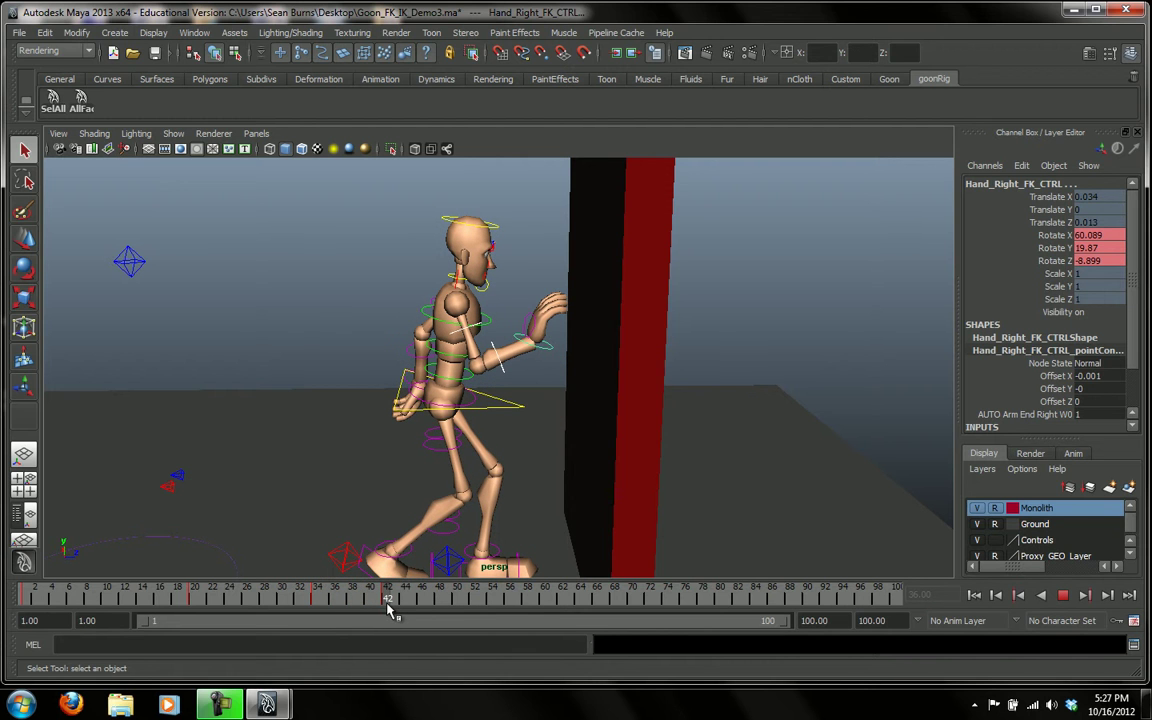
pyautogui.hotkey('alt', 'v')
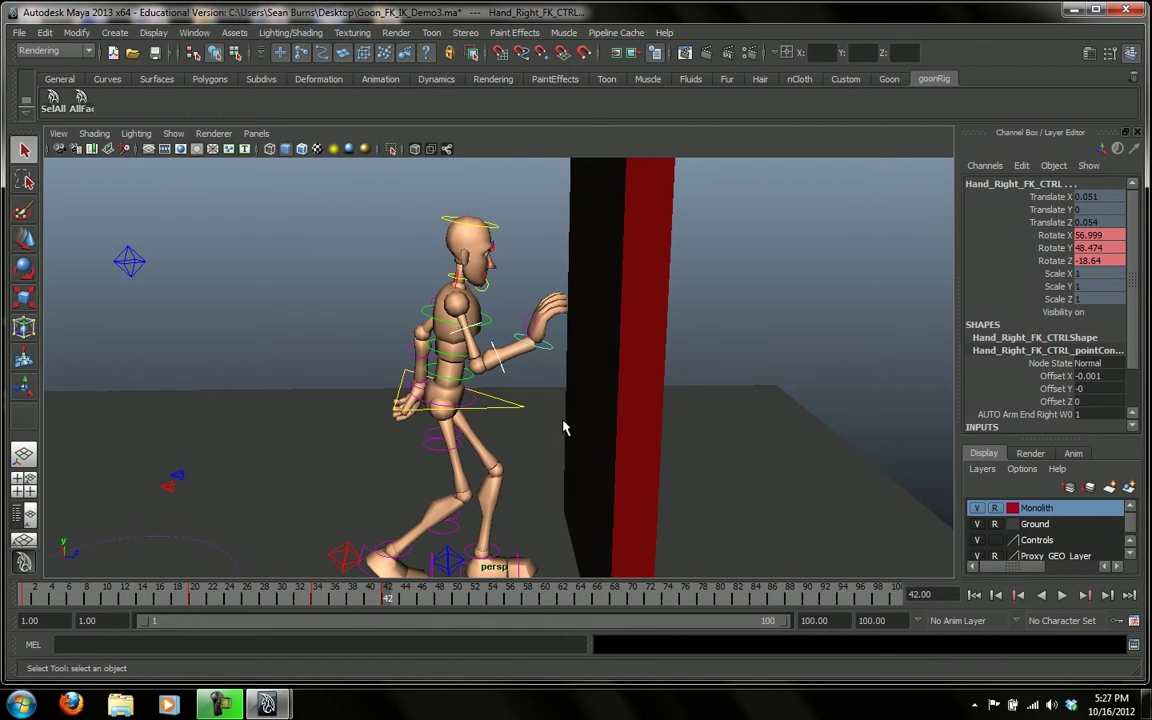
# Step: Straighten the right lower arm FK control to Rotate Y 85.123 at frame 42 and key it
pyautogui.click(520, 382)
pyautogui.click(512, 372)
pyautogui.press('w')
pyautogui.press('e')
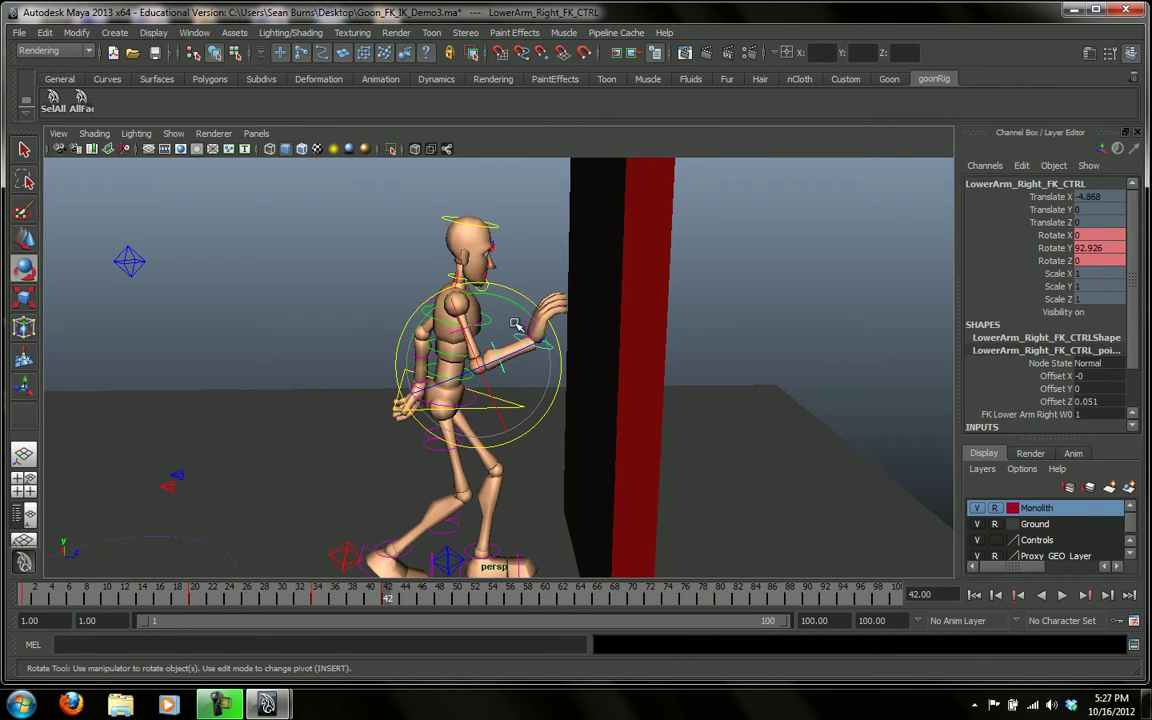
pyautogui.moveTo(470, 305); pyautogui.dragTo(520, 312)
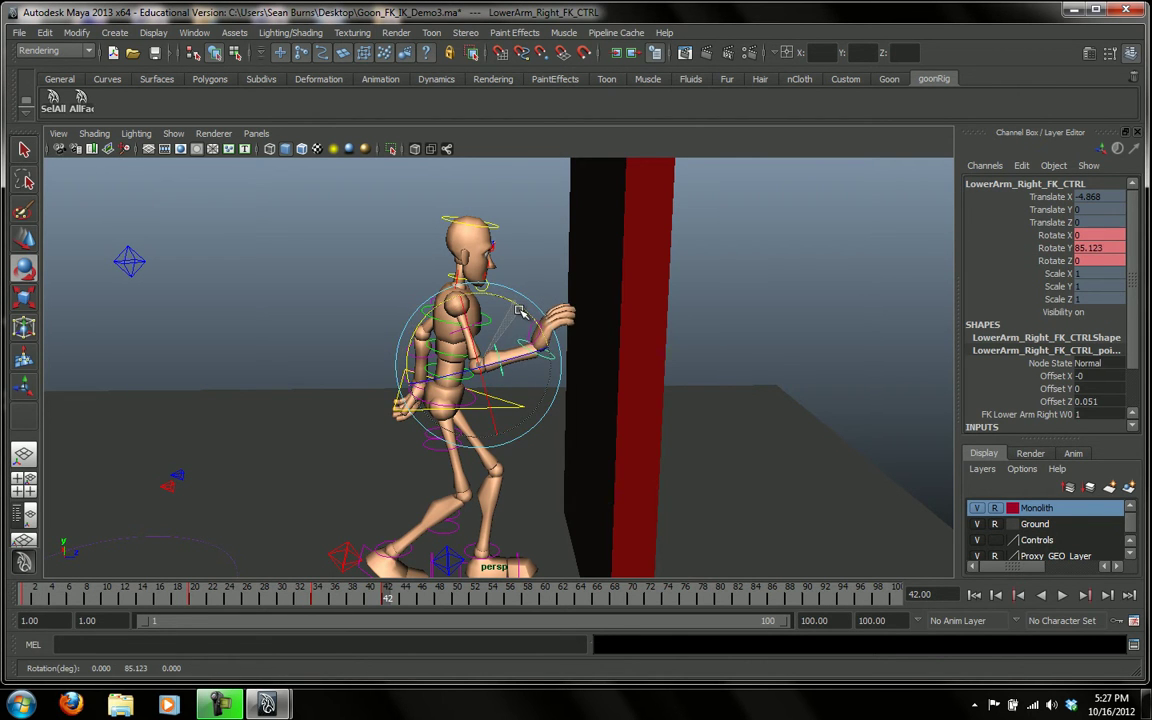
pyautogui.press('s')
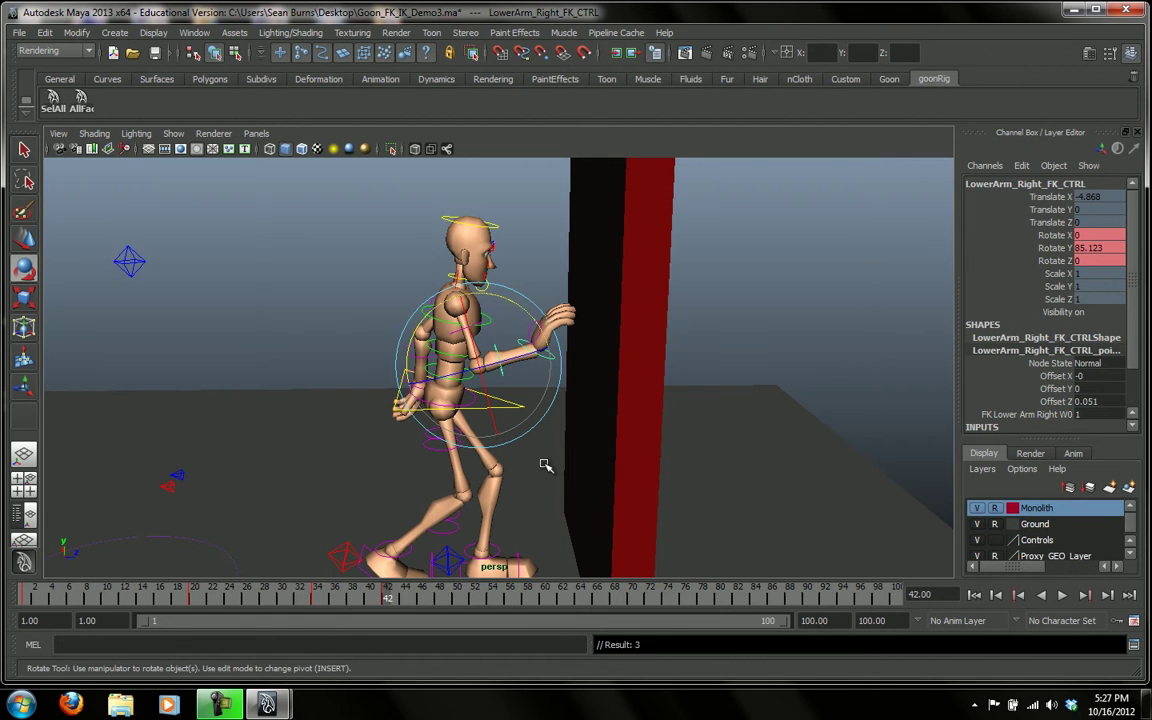
# Step: Key the right hand control's Ik Weight at 0 on frame 42 and play back the animation
pyautogui.keyDown('alt'); pyautogui.moveTo(551, 457); pyautogui.dragTo(545, 463); pyautogui.keyUp('alt')
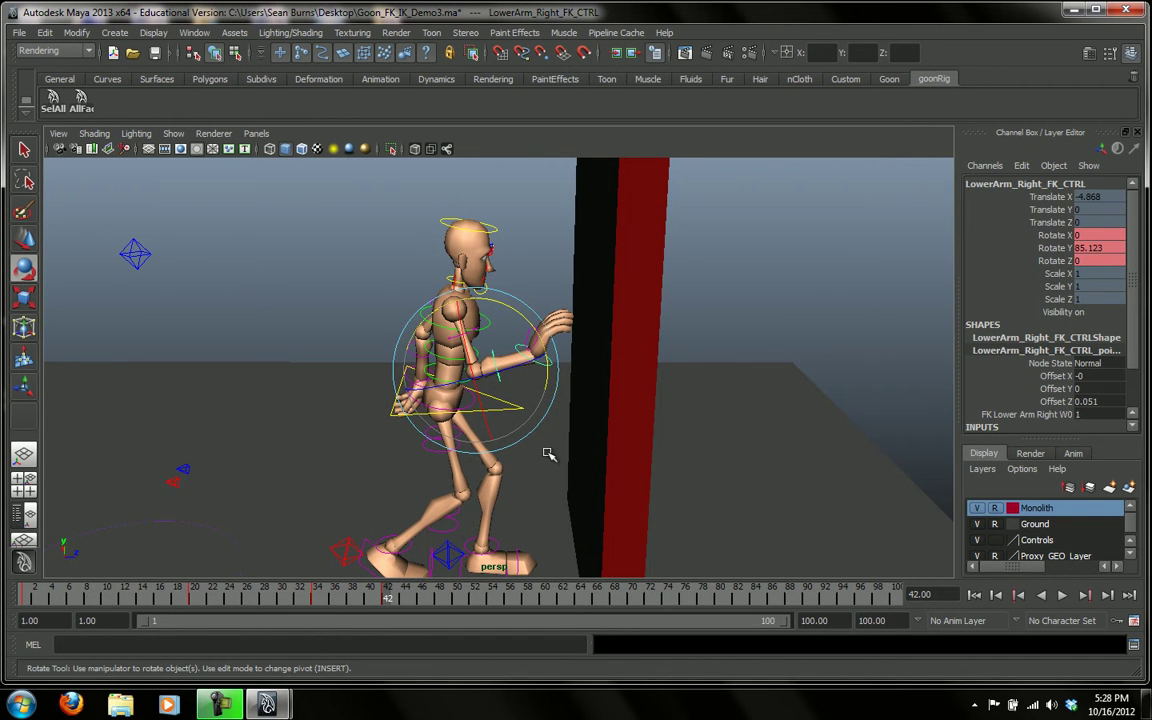
pyautogui.click(494, 406)
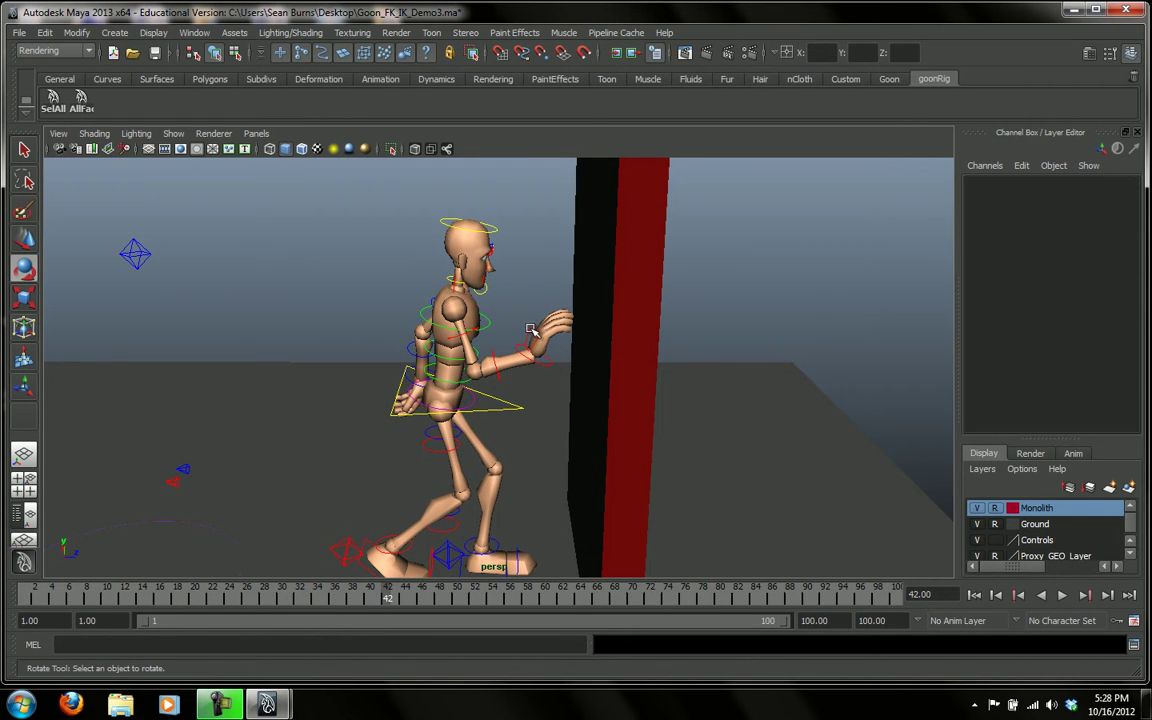
pyautogui.click(531, 331)
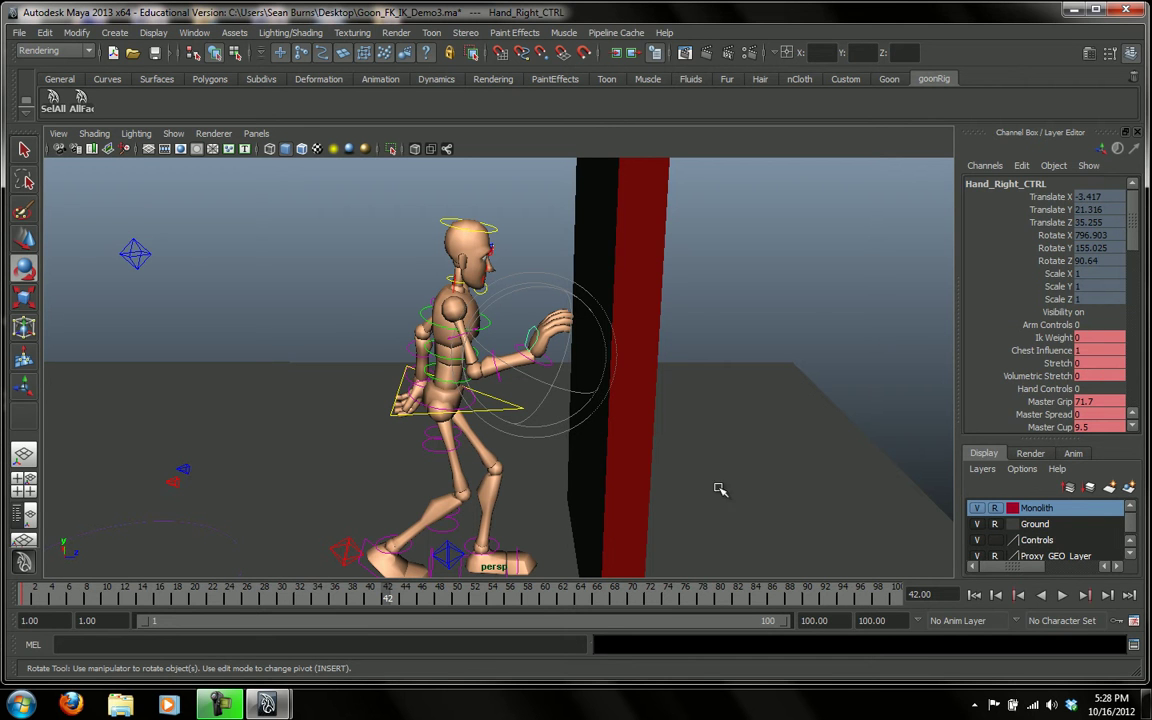
pyautogui.click(1050, 339)
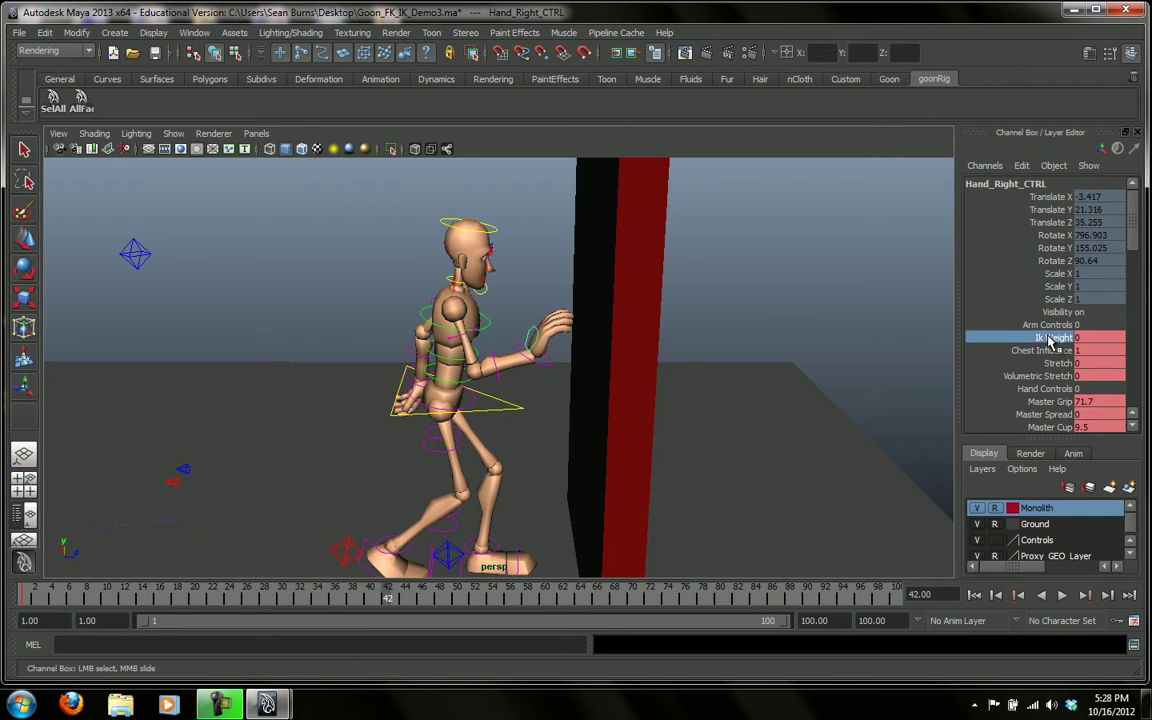
pyautogui.rightClick(1050, 340)
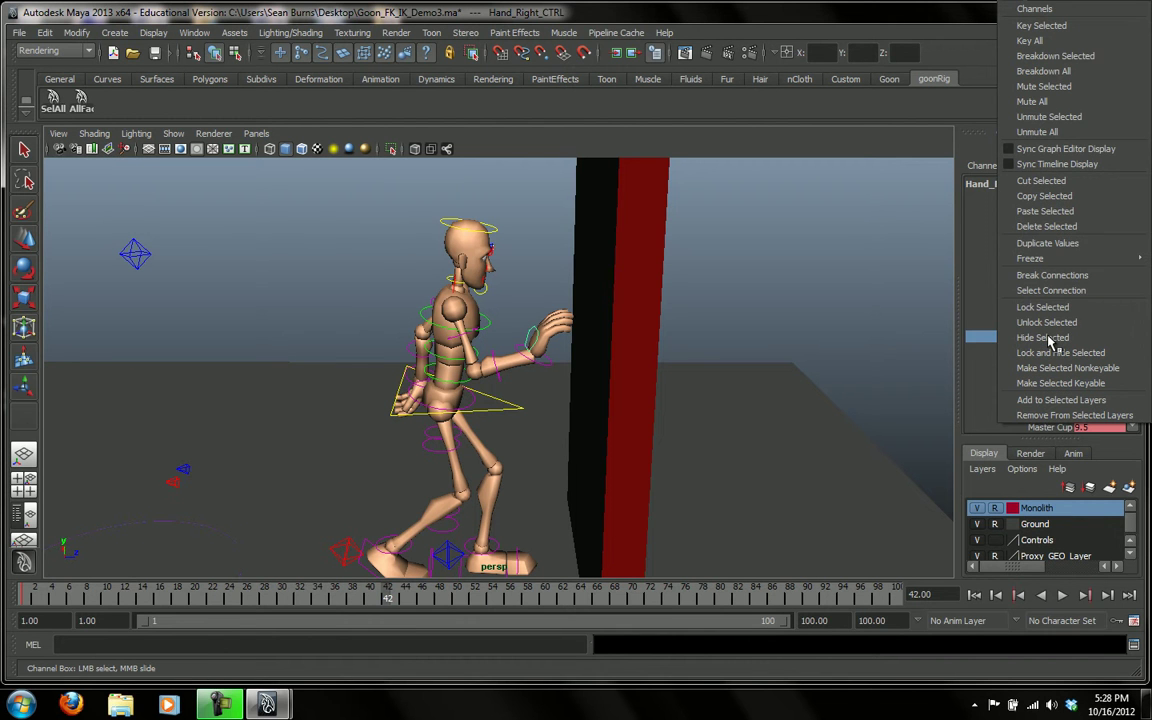
pyautogui.click(1050, 27)
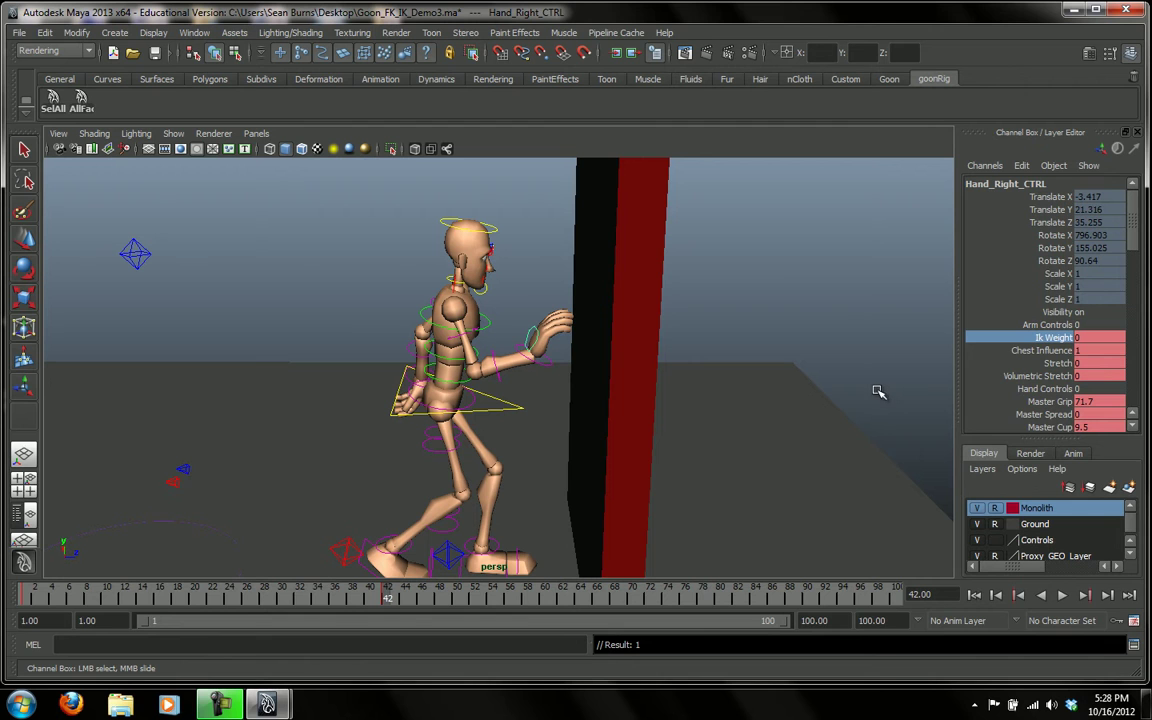
pyautogui.press('s')
pyautogui.hotkey('alt', 'v')
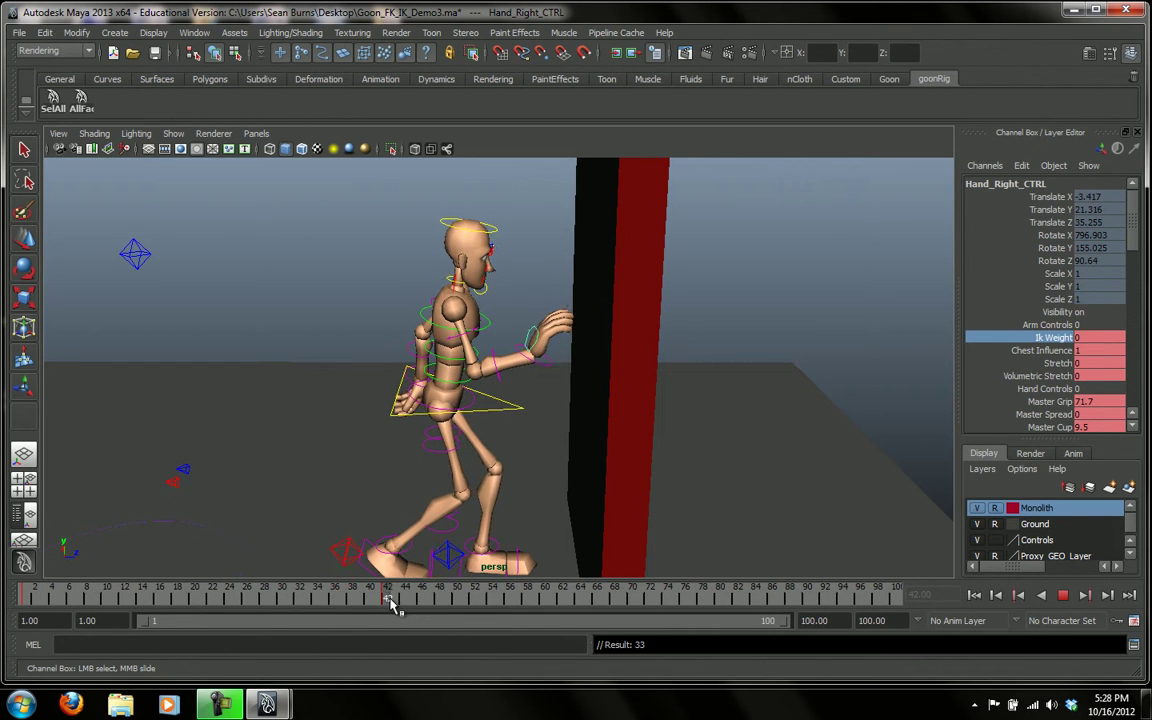
# Step: Set the right hand control's Ik Weight to 1 at frame 43, key it and play back the switch
pyautogui.moveTo(383, 600); pyautogui.dragTo(397, 602)
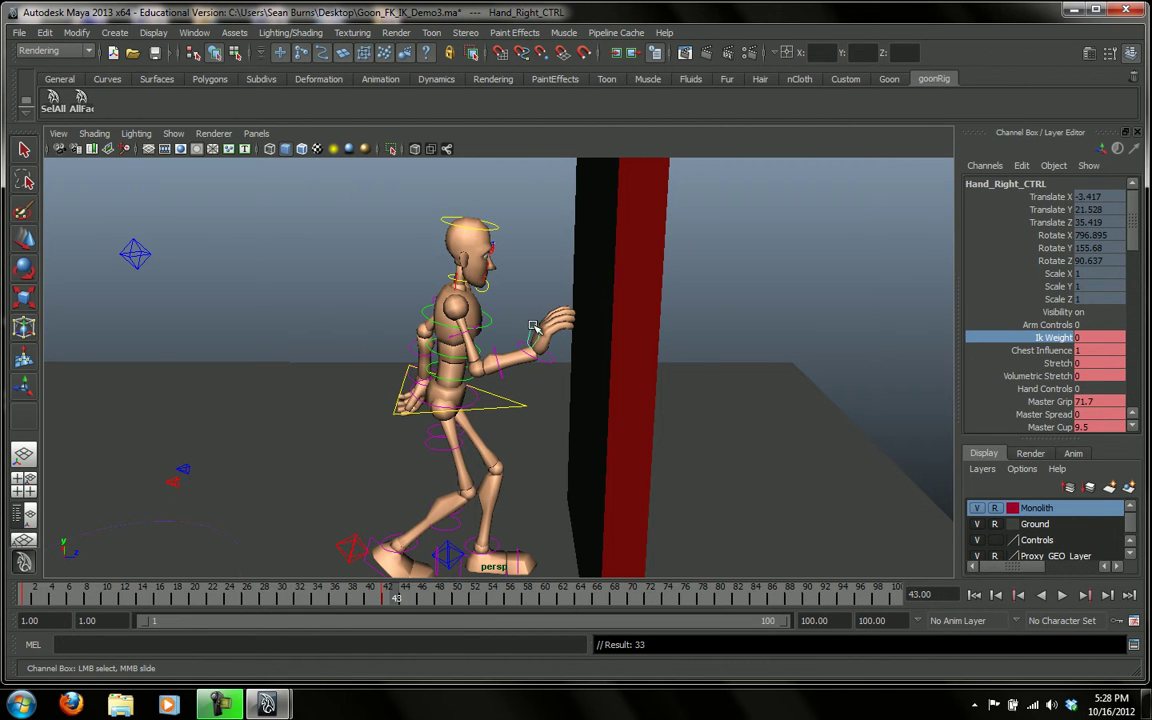
pyautogui.click(1102, 337)
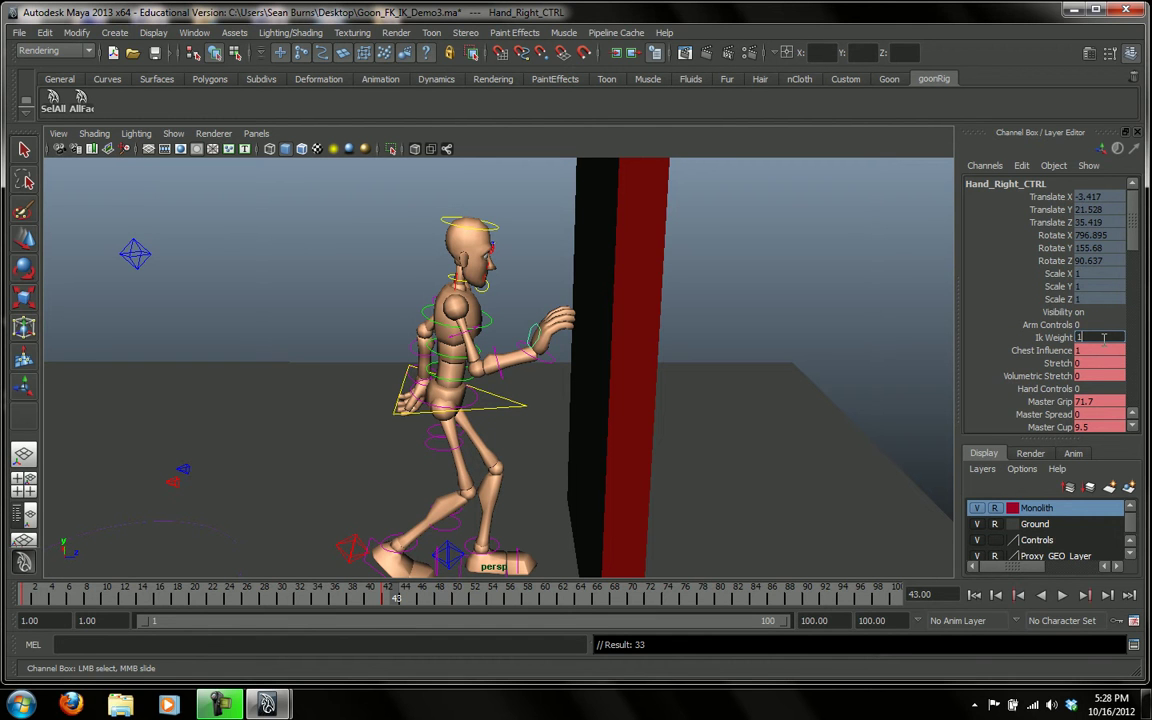
pyautogui.press('Return')
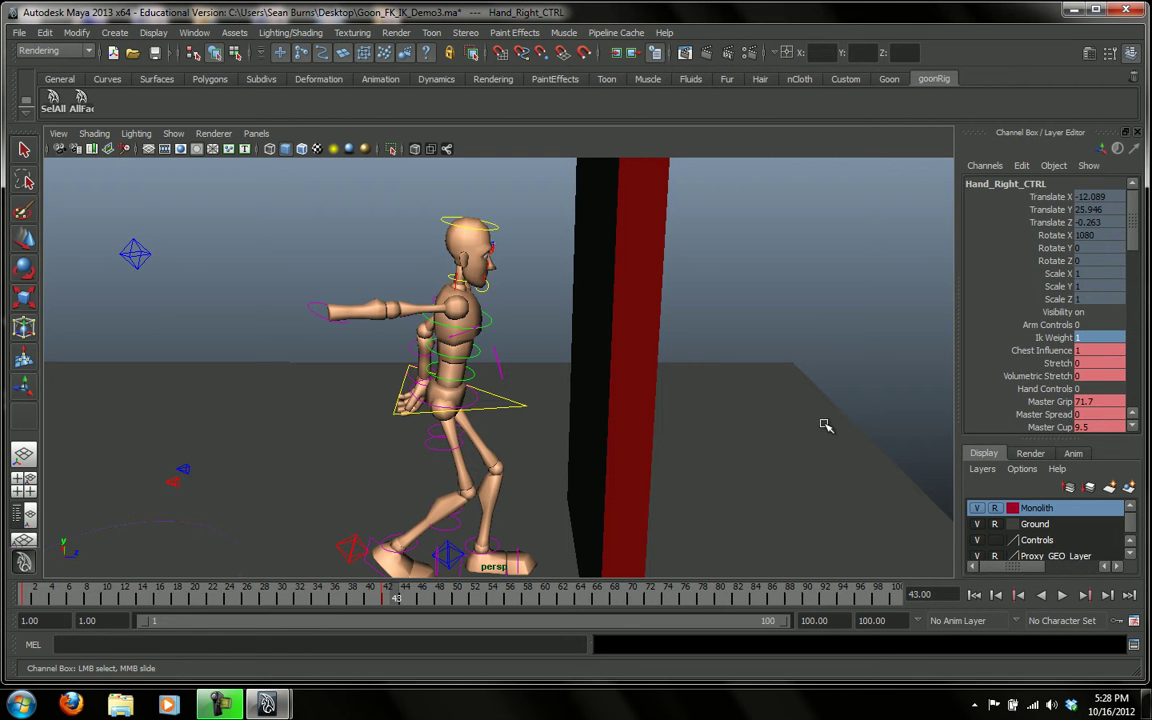
pyautogui.keyDown('alt'); pyautogui.moveTo(810, 420); pyautogui.dragTo(785, 428); pyautogui.keyUp('alt')
pyautogui.press('s')
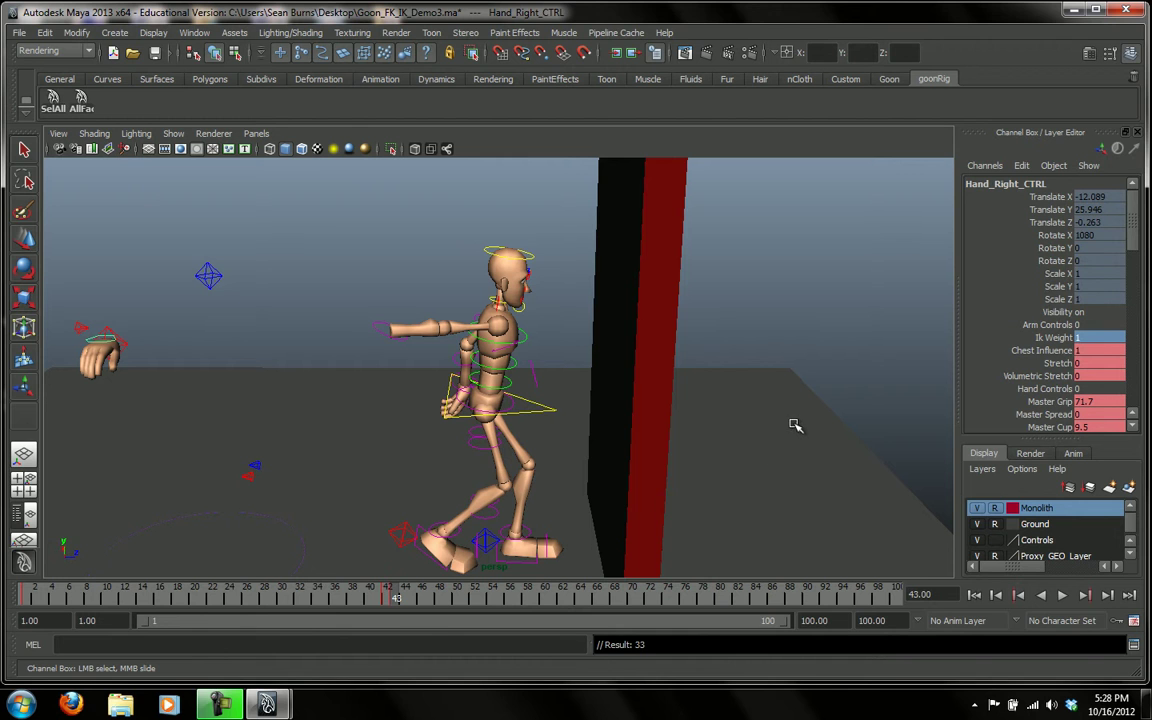
pyautogui.click(1045, 338)
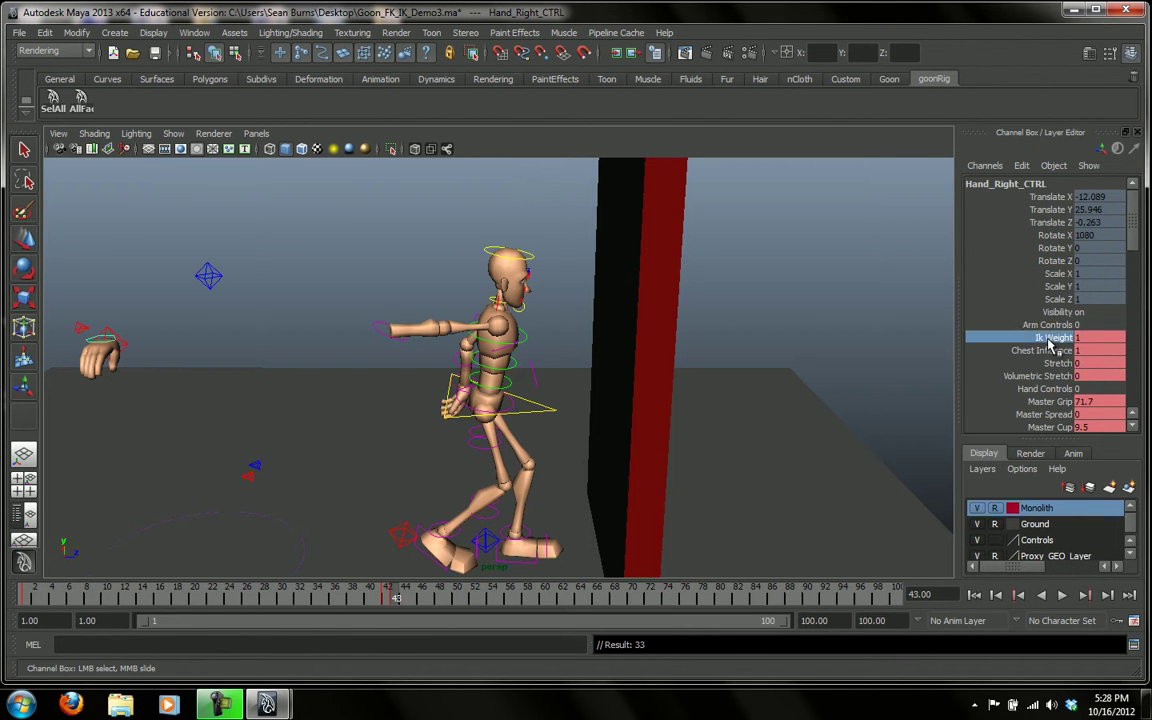
pyautogui.rightClick(1050, 343)
pyautogui.click(1041, 25)
pyautogui.hotkey('alt', 'v')
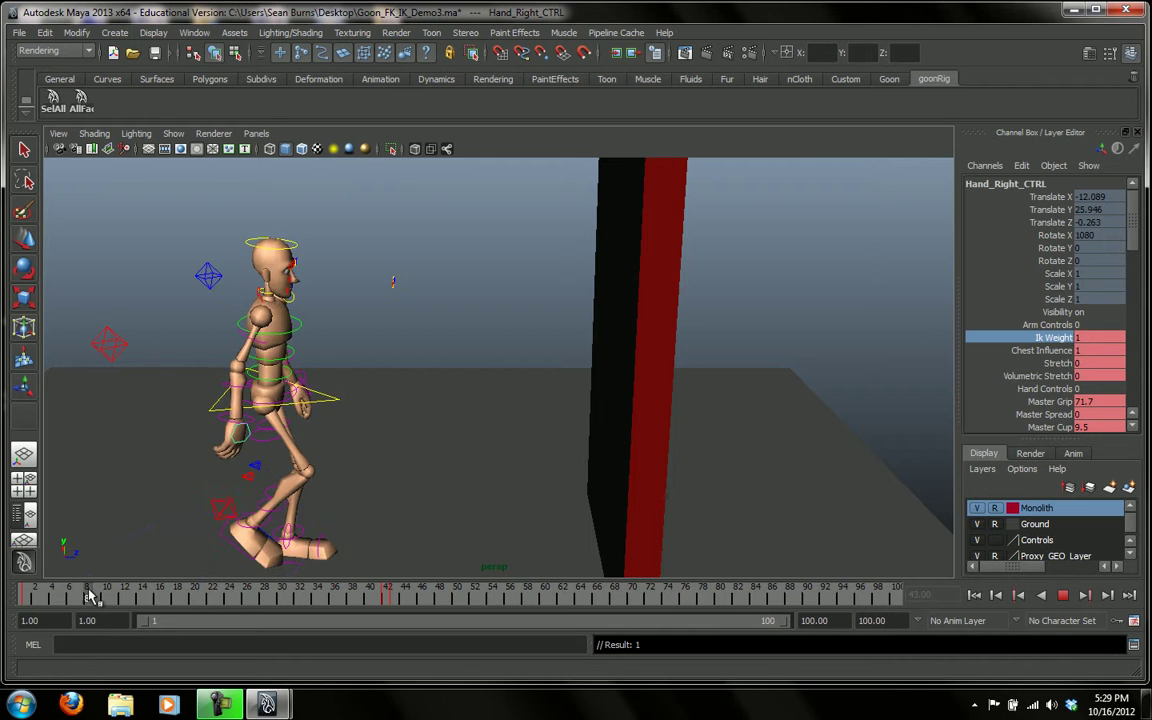
pyautogui.hotkey('alt', 'v')
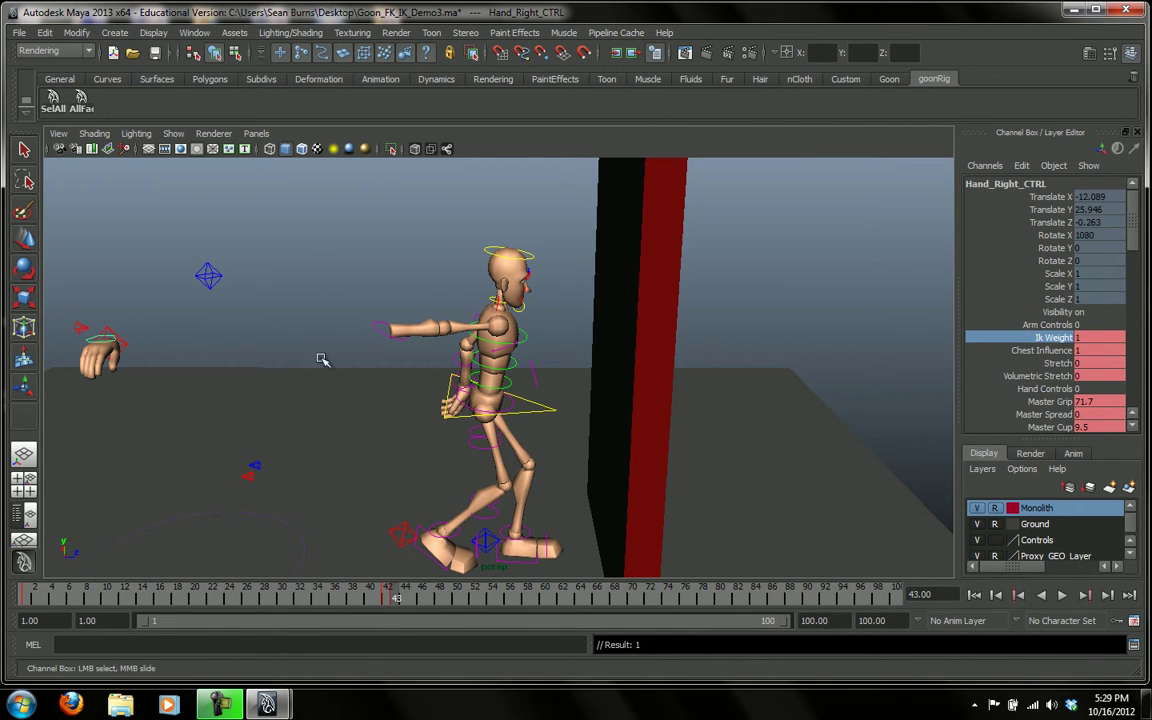
# Step: Move the right hand IK control next to the monolith, to Translate X -6.661 and Translate Z 31.379 at frame 43
pyautogui.click(107, 328)
pyautogui.press('e')
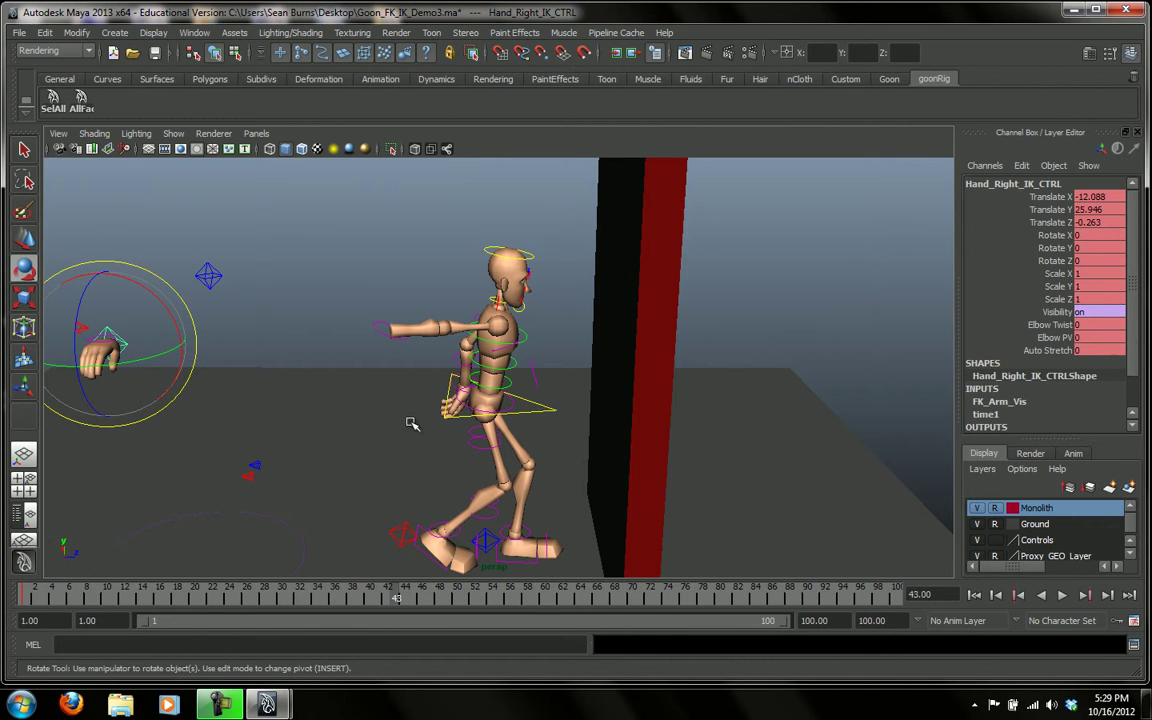
pyautogui.press('w')
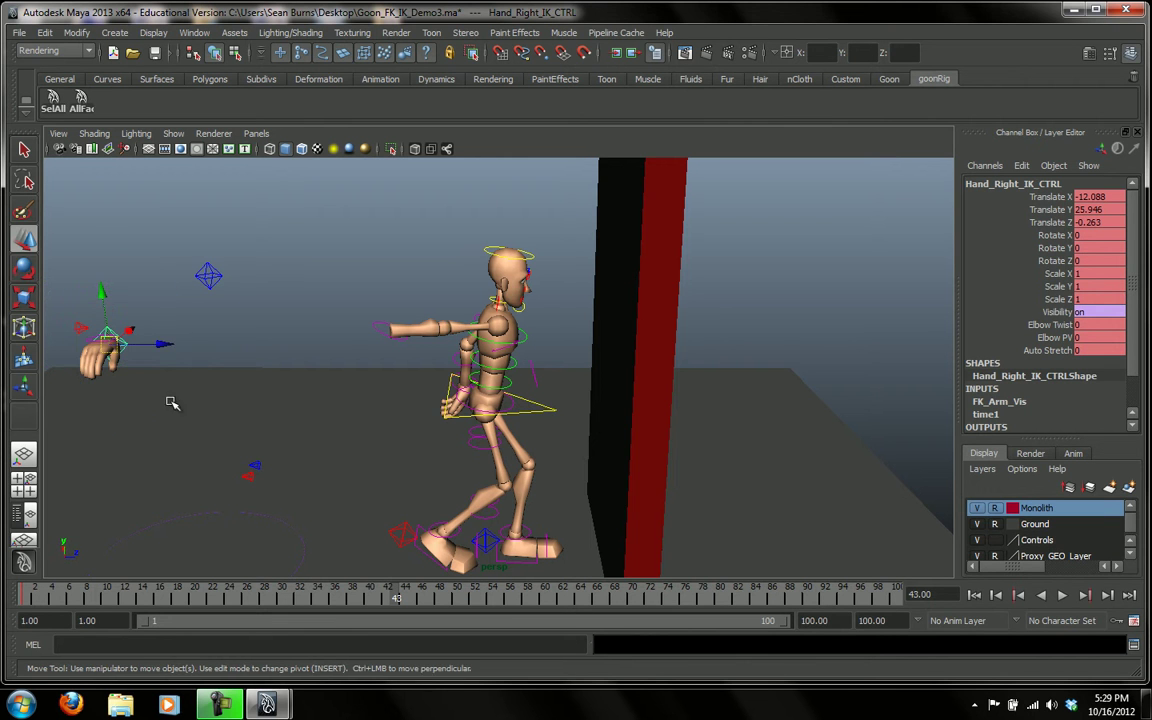
pyautogui.moveTo(154, 318); pyautogui.dragTo(648, 420)
pyautogui.moveTo(594, 380); pyautogui.dragTo(538, 339)
# Step: Rotate the right hand IK control to 77.173, 169.454, 87.614 so the palm faces the monolith, and key it at frame 43
pyautogui.press('e')
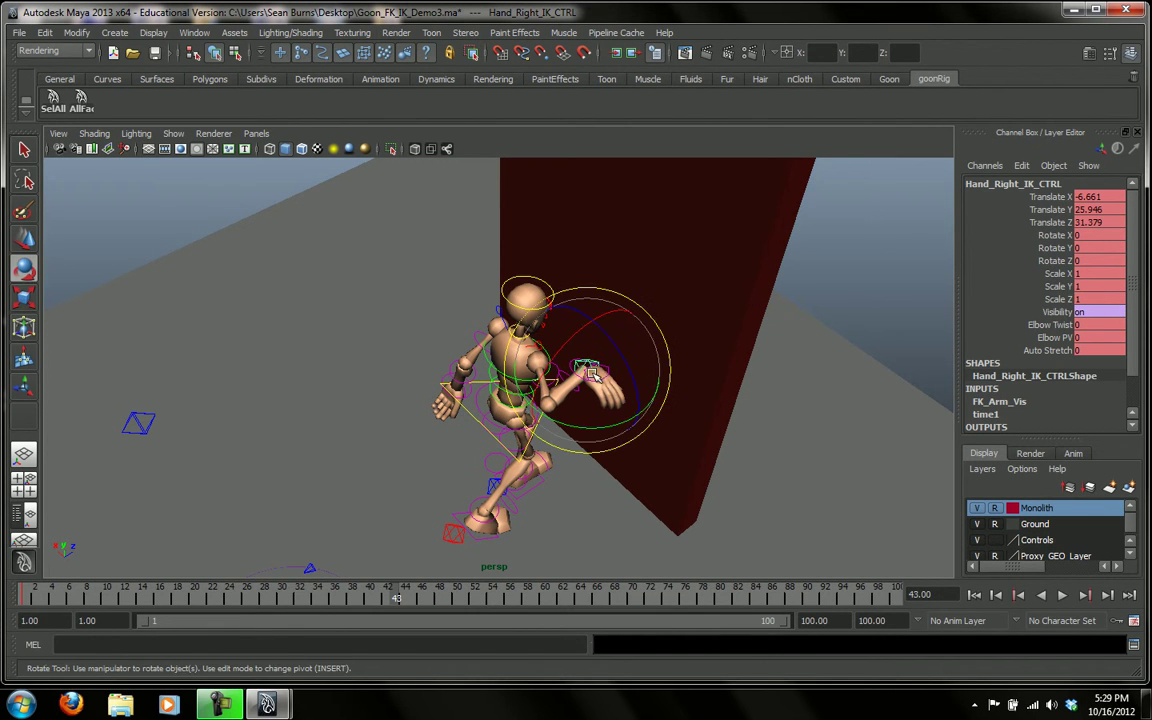
pyautogui.moveTo(605, 428); pyautogui.dragTo(645, 327)
pyautogui.moveTo(578, 340); pyautogui.dragTo(531, 407)
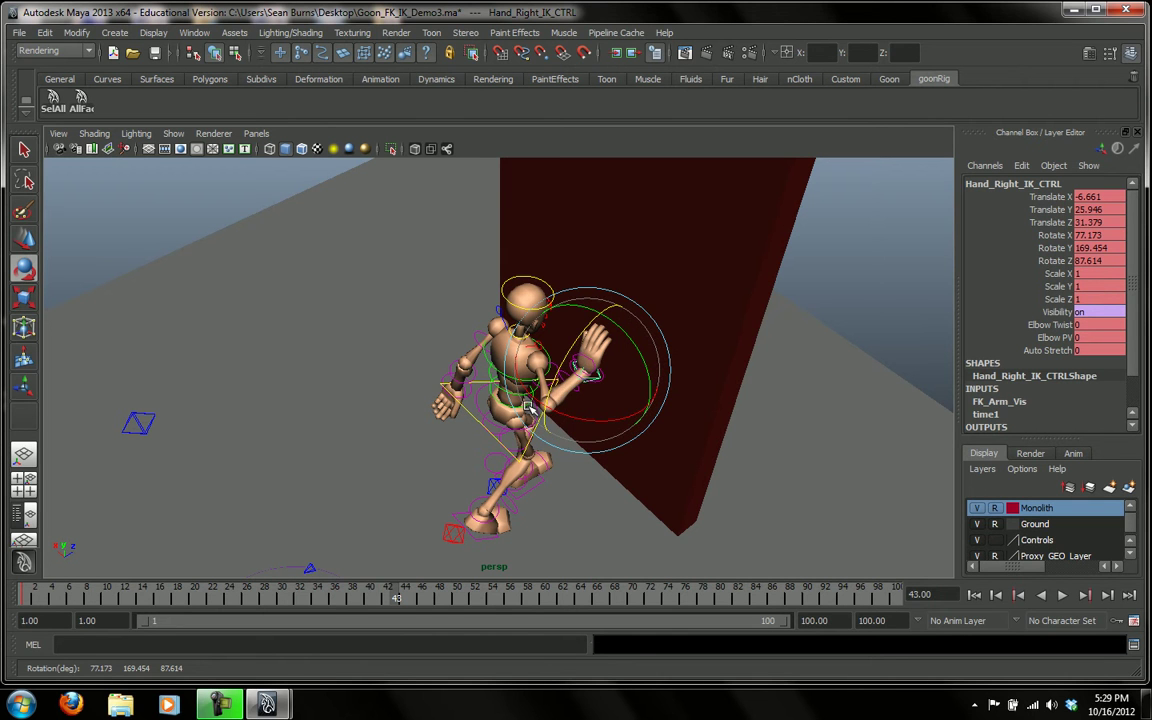
# Step: Step back and forth between frames 42 and 43 to compare the FK and IK arm poses
pyautogui.click(389, 603)
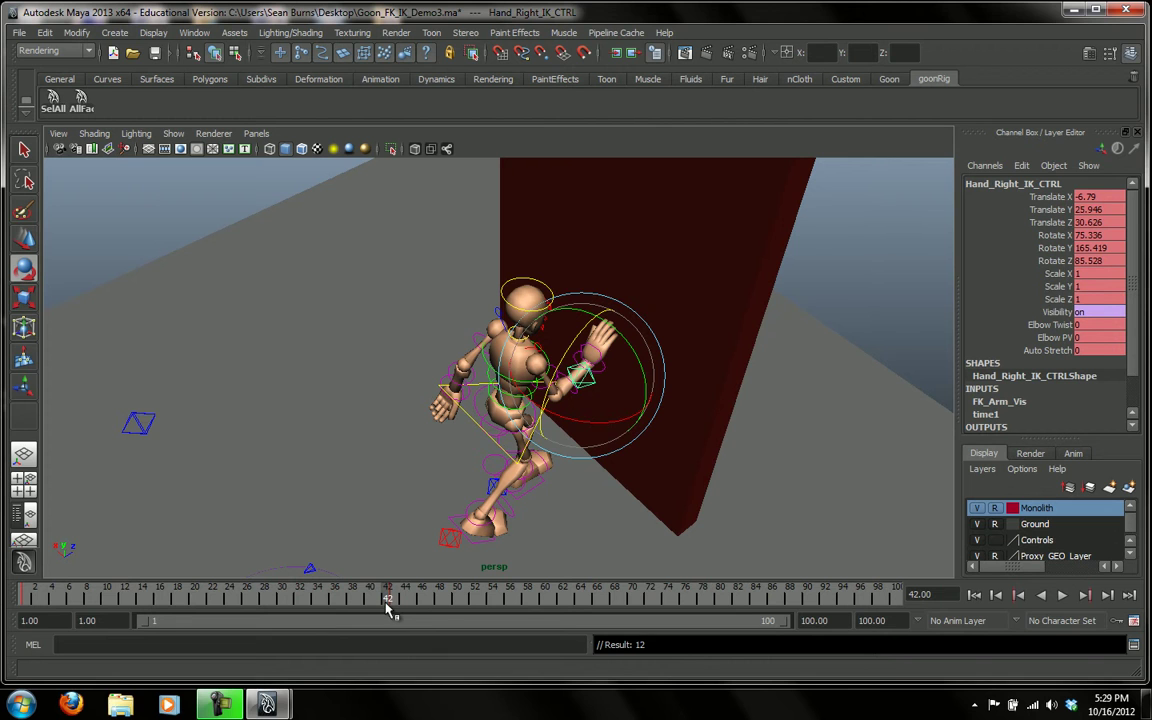
pyautogui.moveTo(392, 607); pyautogui.dragTo(408, 608)
pyautogui.hotkey('alt', ',')
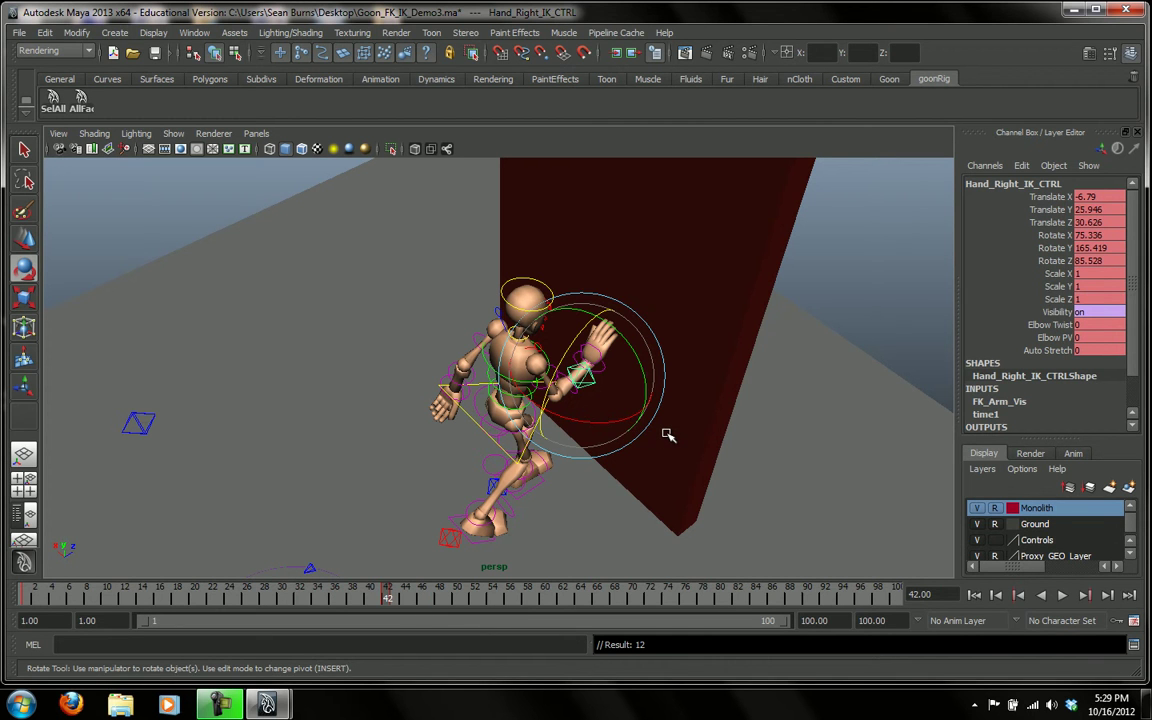
pyautogui.hotkey('alt', '.')
pyautogui.hotkey('alt', ',')
pyautogui.hotkey('alt', '.')
# Step: Set Elbow PV to 1 on the right hand IK control at frame 43
pyautogui.keyDown('alt'); pyautogui.moveTo(668, 433); pyautogui.dragTo(437, 422); pyautogui.keyUp('alt')
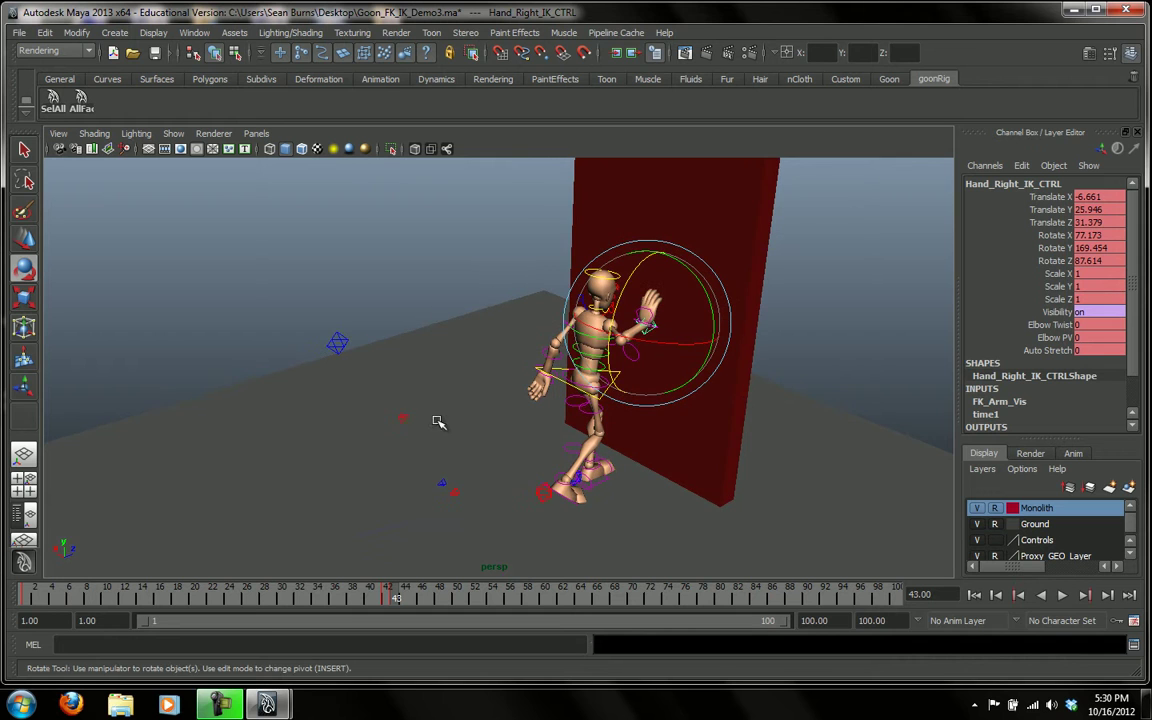
pyautogui.doubleClick(1082, 338)
pyautogui.write('1')
pyautogui.press('Return')
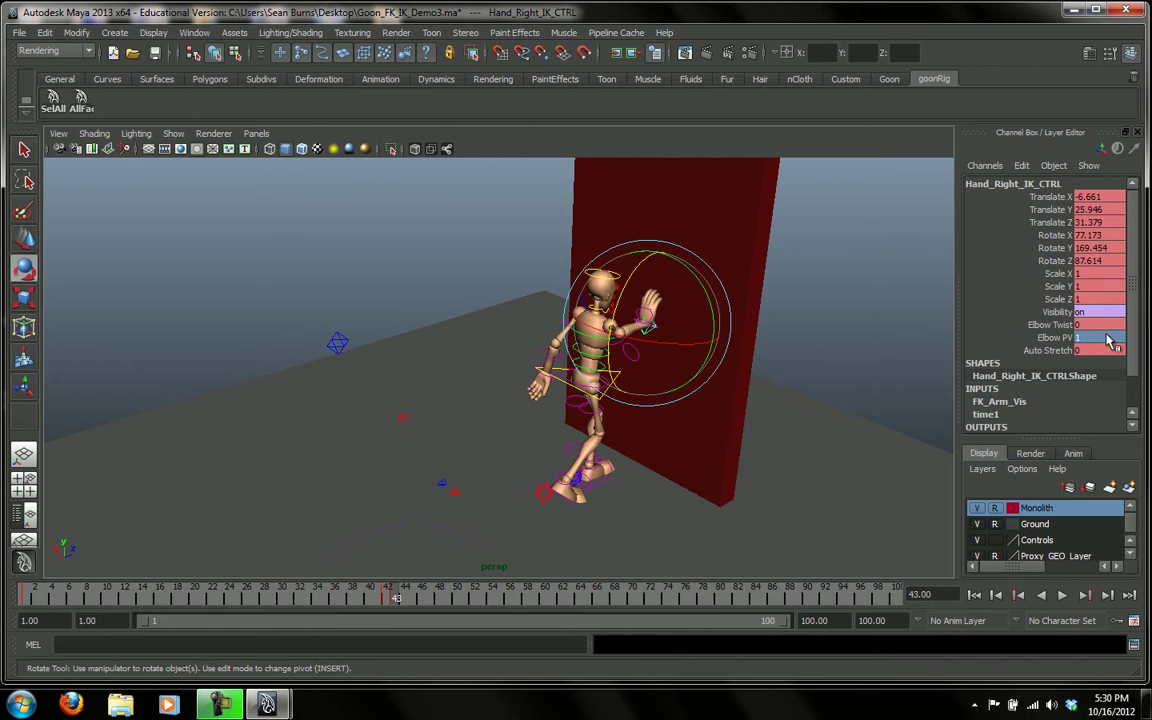
pyautogui.keyDown('alt'); pyautogui.moveTo(560, 440); pyautogui.dragTo(729, 434, button='middle'); pyautogui.keyUp('alt')
pyautogui.keyDown('alt'); pyautogui.moveTo(729, 434); pyautogui.dragTo(579, 450); pyautogui.keyUp('alt')
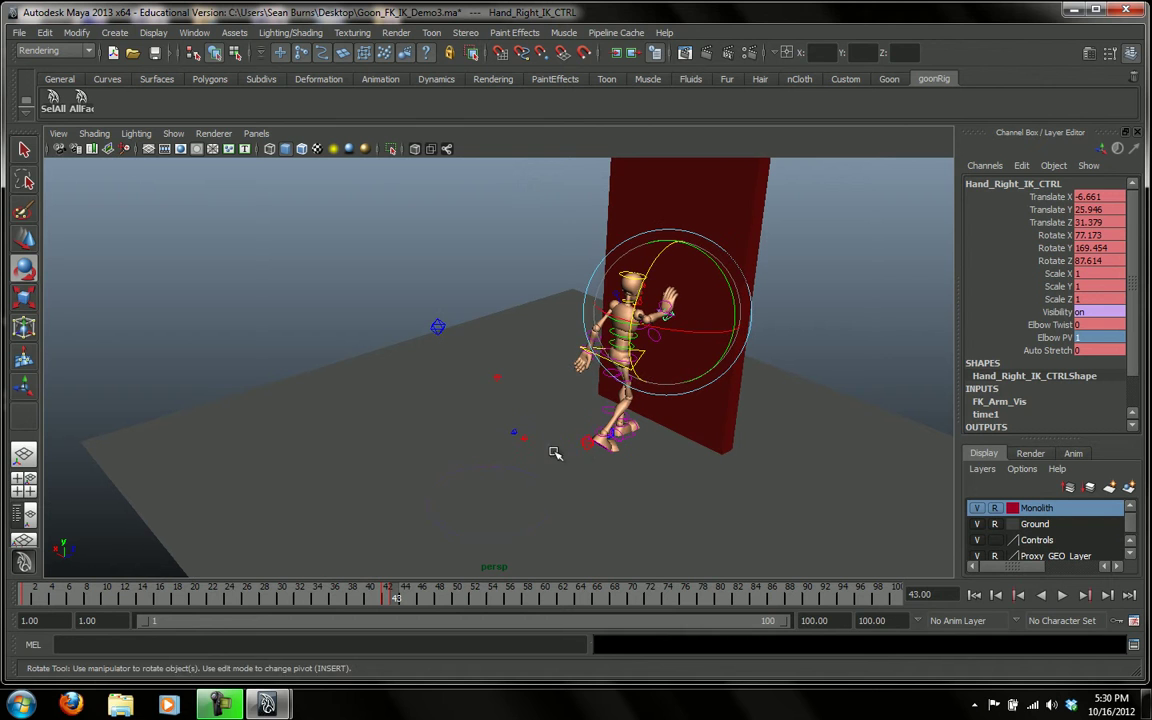
pyautogui.click(516, 436)
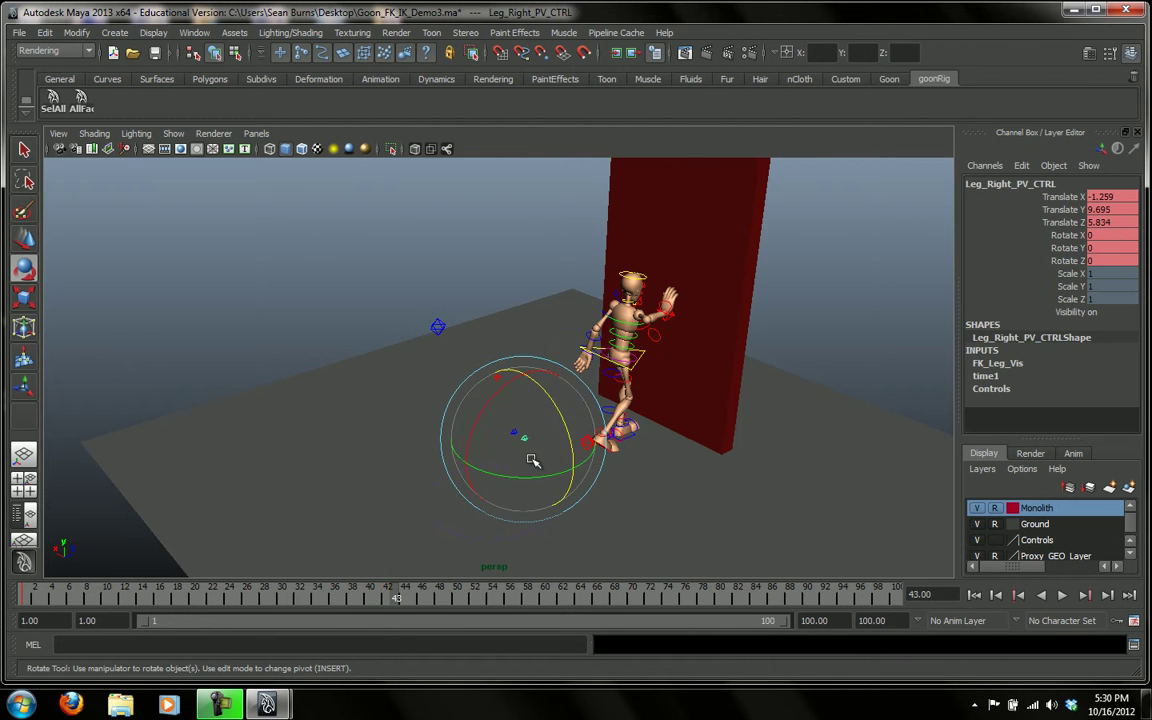
pyautogui.press('w')
pyautogui.click(522, 403)
pyautogui.moveTo(522, 403); pyautogui.dragTo(568, 438)
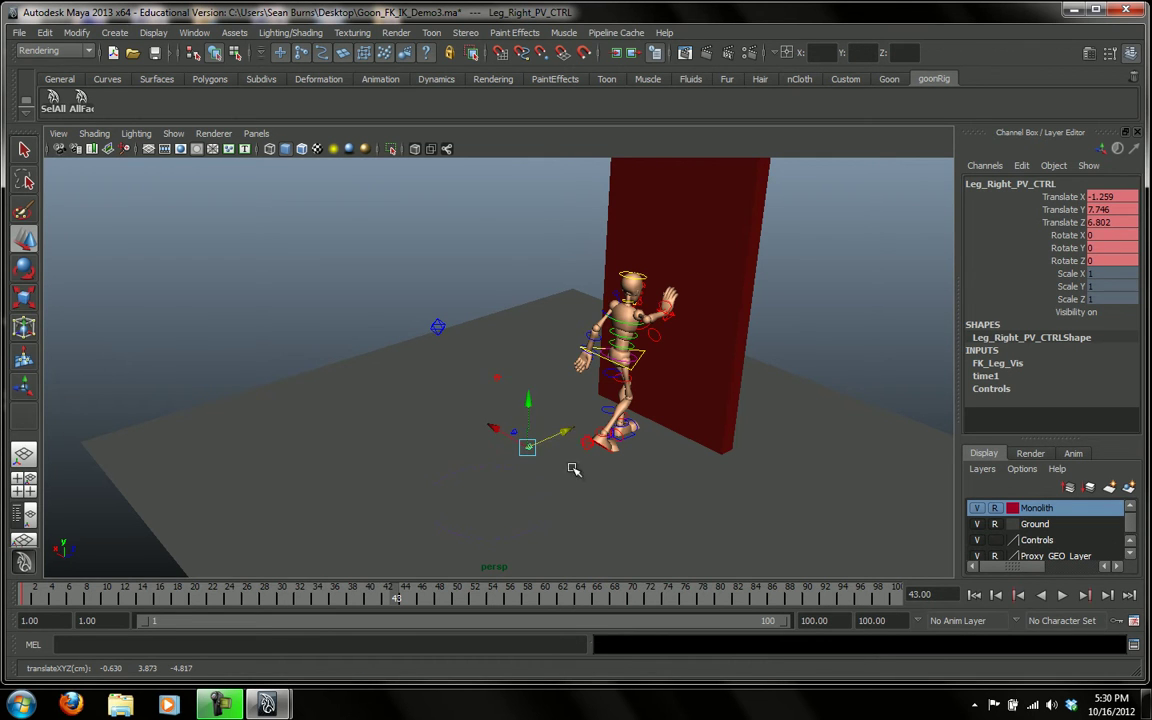
pyautogui.hotkey('ctrl', 'z')
pyautogui.hotkey('ctrl', 'z')
pyautogui.hotkey('ctrl', 'z')
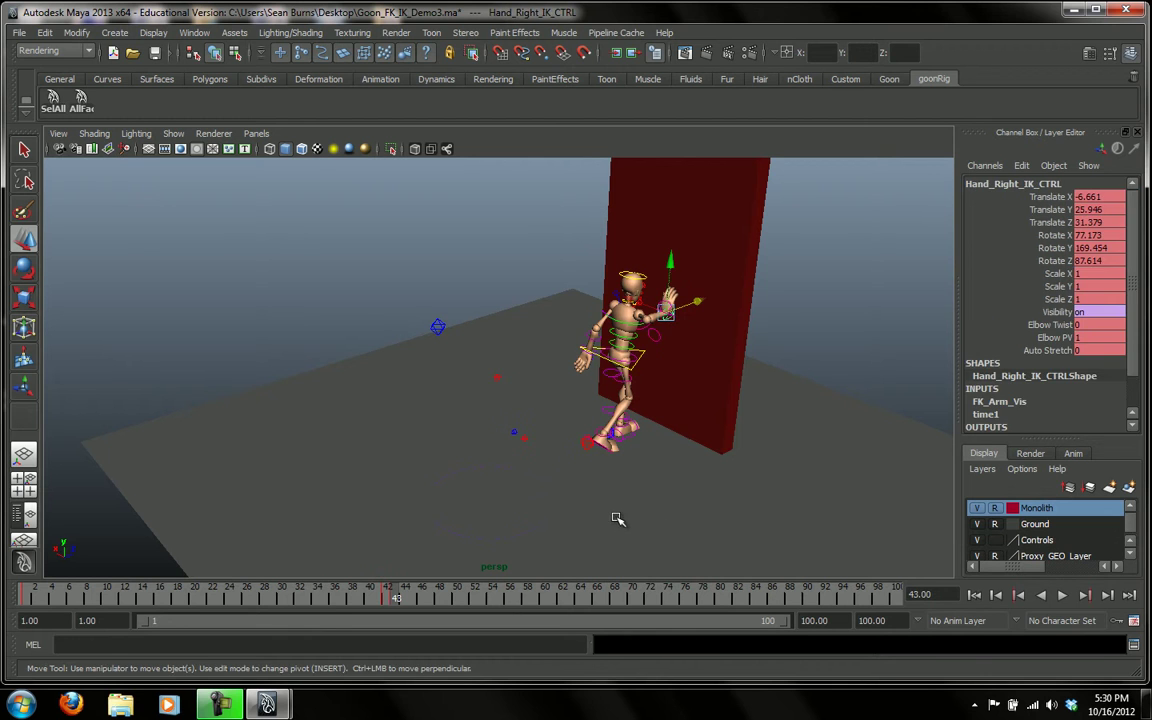
pyautogui.click(616, 518)
# Step: Move the right arm pole vector control to Translate X -2.713, Y 17.1, Z 30.05 and key it at frame 43
pyautogui.click(500, 377)
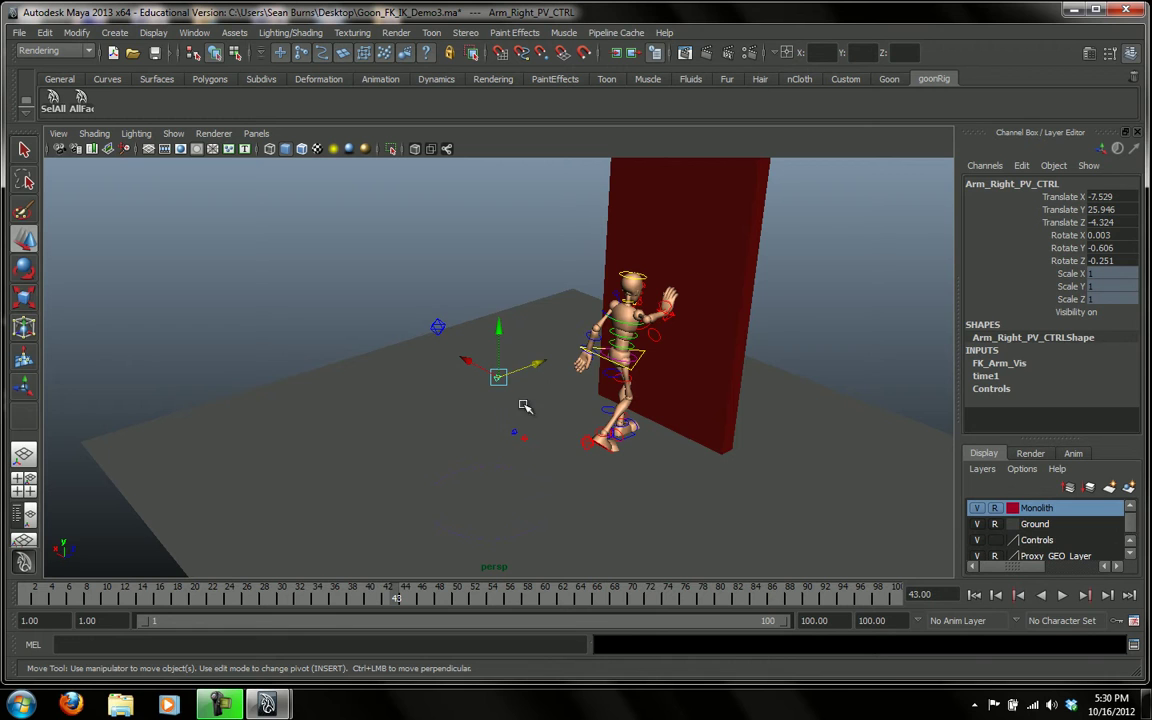
pyautogui.moveTo(529, 363); pyautogui.dragTo(617, 348)
pyautogui.keyDown('alt'); pyautogui.moveTo(653, 391); pyautogui.dragTo(865, 442); pyautogui.keyUp('alt')
pyautogui.keyDown('alt'); pyautogui.moveTo(865, 442); pyautogui.dragTo(817, 464, button='right'); pyautogui.keyUp('alt')
pyautogui.keyDown('alt'); pyautogui.moveTo(817, 464); pyautogui.dragTo(815, 438); pyautogui.keyUp('alt')
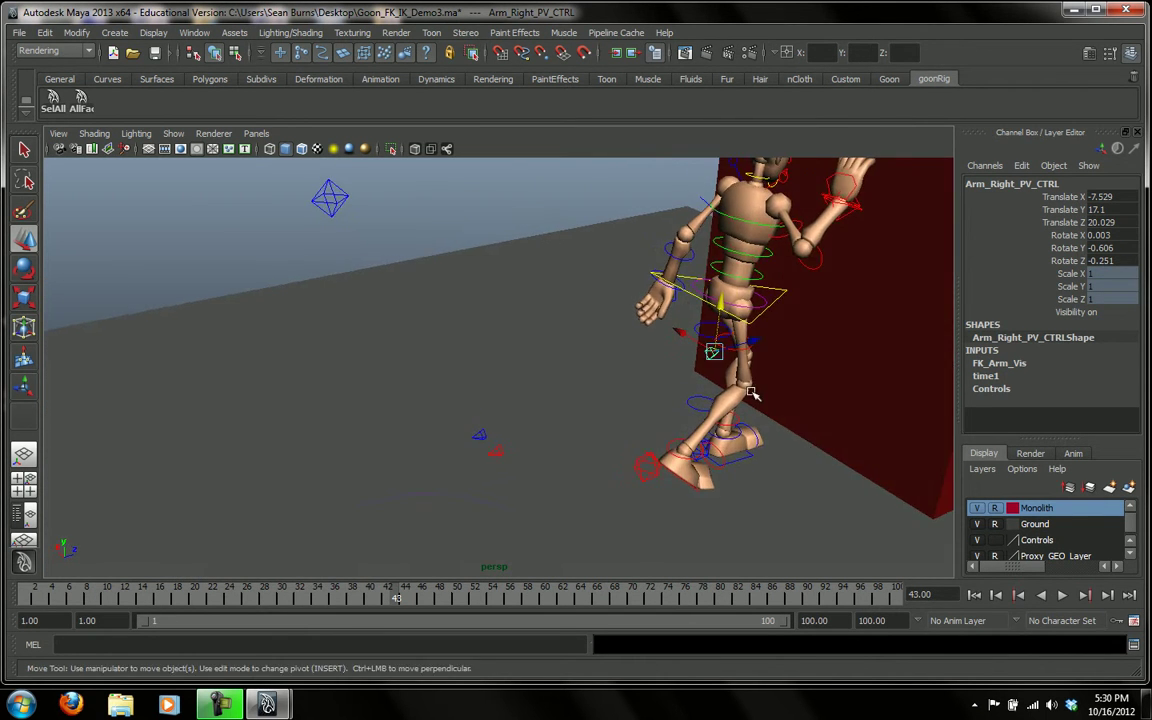
pyautogui.moveTo(750, 350); pyautogui.dragTo(744, 282)
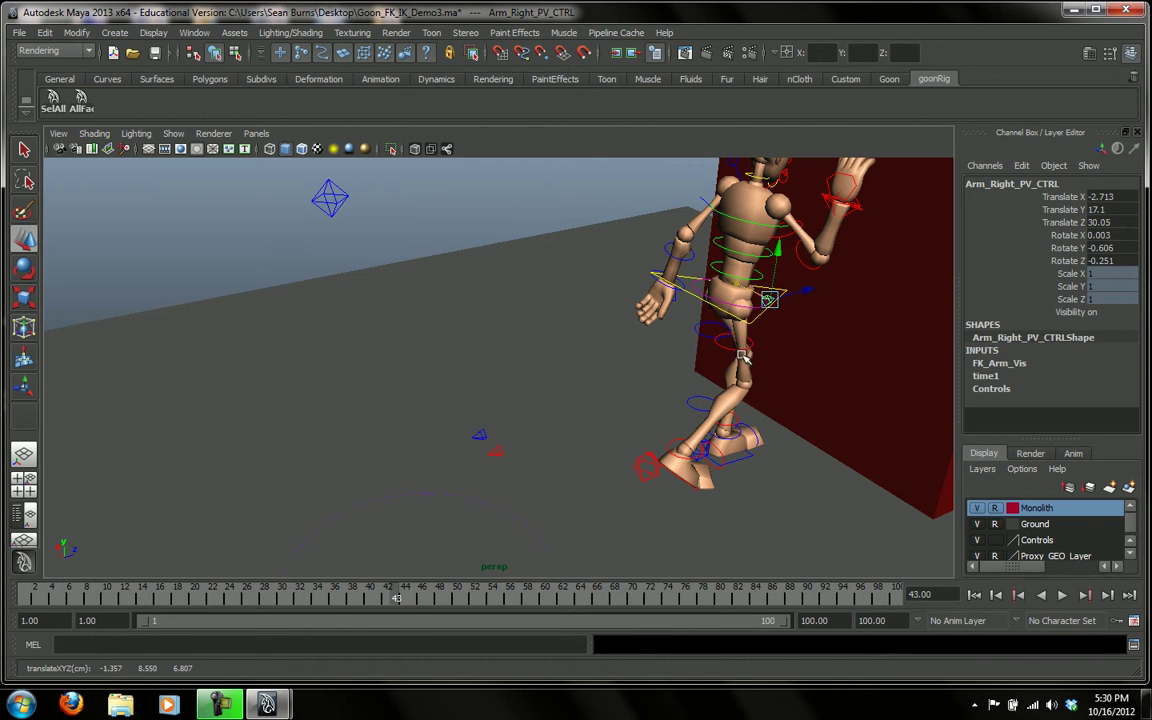
pyautogui.press('s')
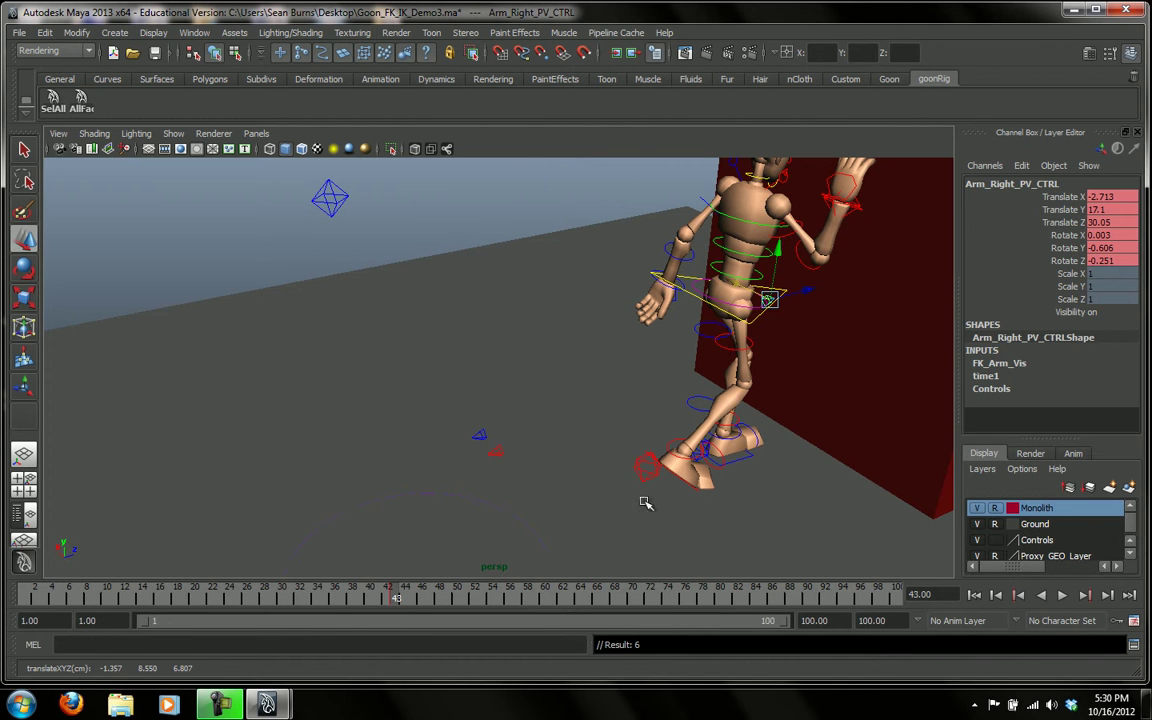
# Step: Step between frames 42 and 43 to compare the elbow position before and after the FK-to-IK switch
pyautogui.click(389, 600)
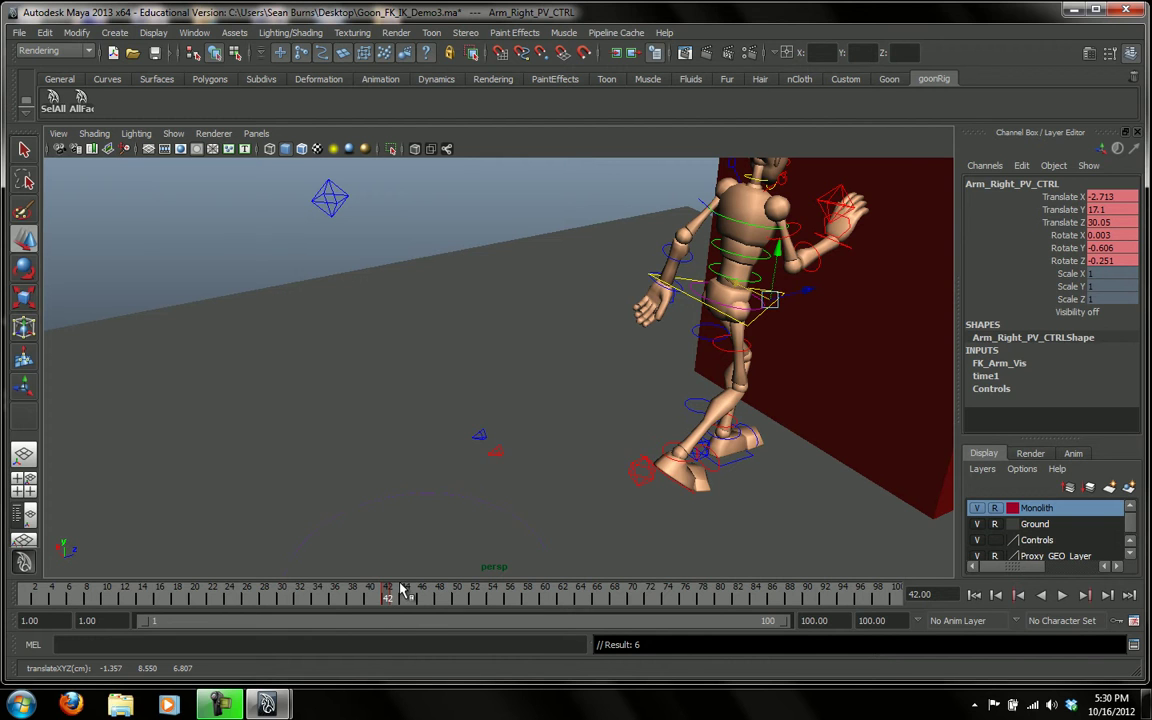
pyautogui.hotkey('alt', '.')
pyautogui.hotkey('alt', ',')
pyautogui.hotkey('alt', '.')
pyautogui.hotkey('alt', ',')
pyautogui.hotkey('alt', '.')
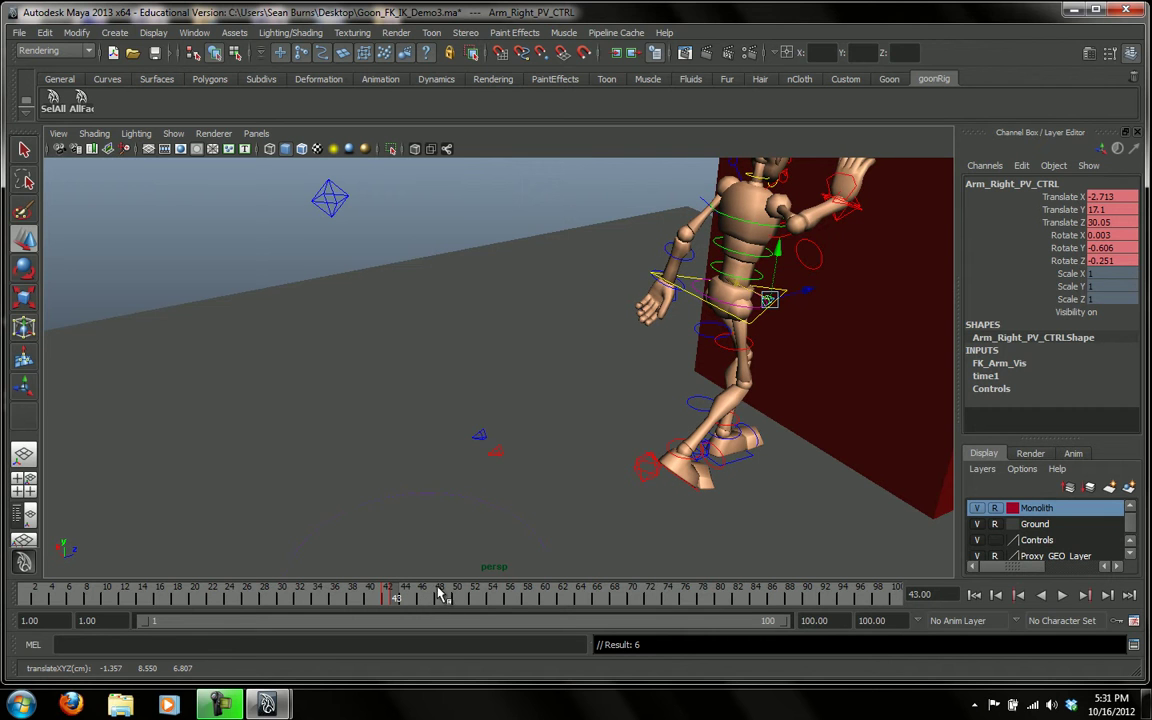
# Step: Try to lower the right arm pole vector control to Translate Y 14.779 at frame 43
pyautogui.moveTo(783, 253); pyautogui.dragTo(858, 320)
pyautogui.click(765, 327)
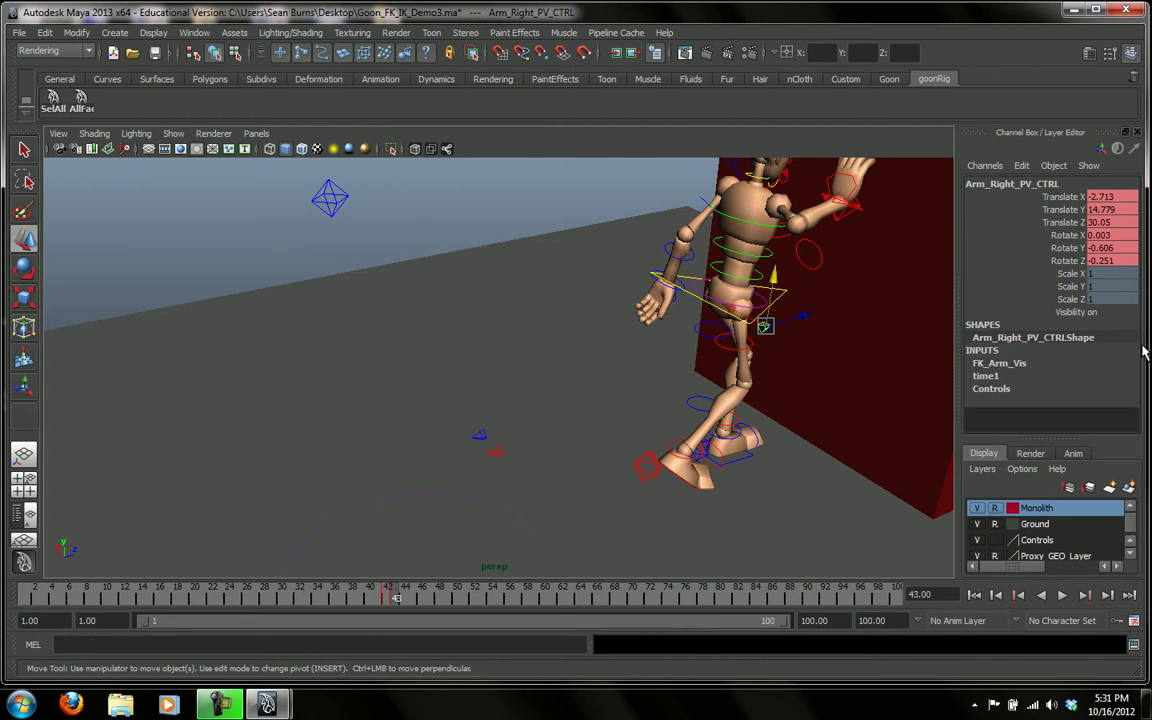
# Step: Set Elbow PV to 1 on the right hand IK control and key that channel at frame 43
pyautogui.click(831, 180)
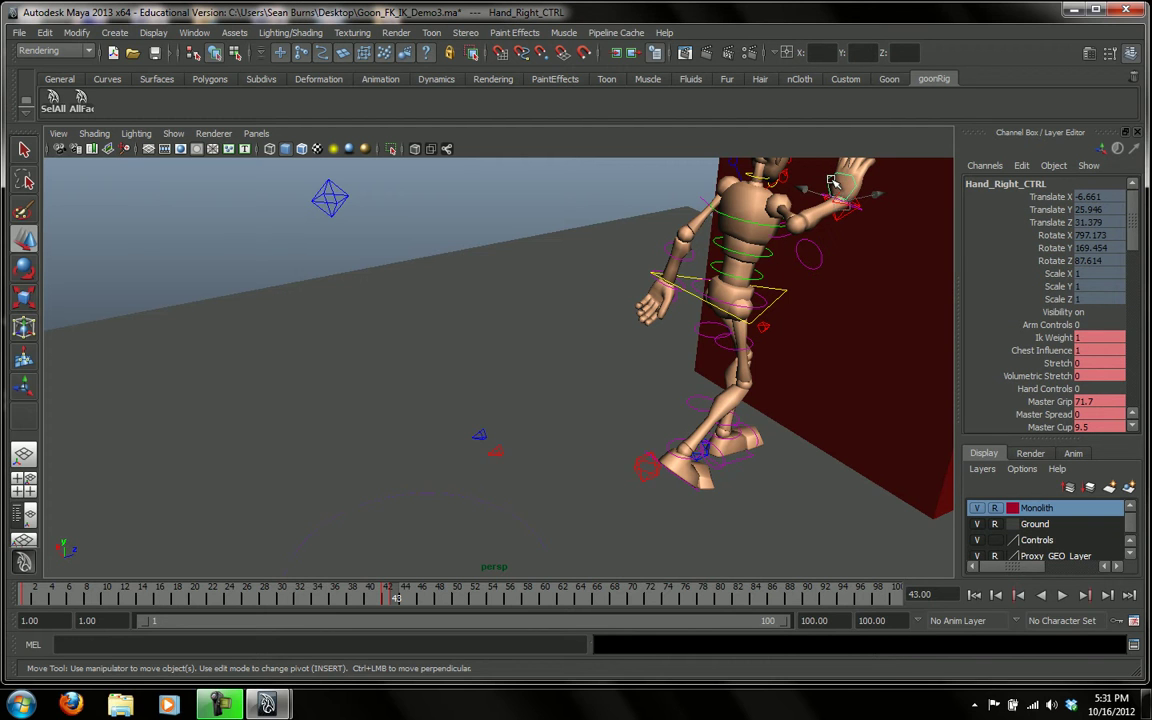
pyautogui.click(840, 194)
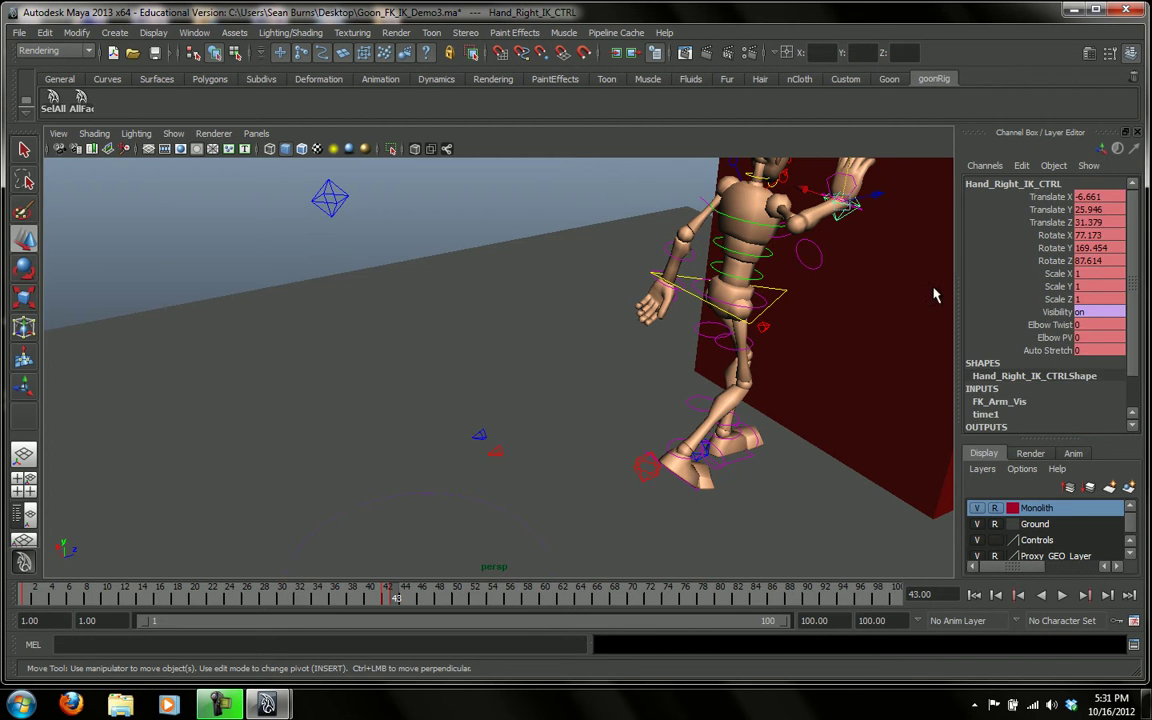
pyautogui.doubleClick(1090, 338)
pyautogui.press('Return')
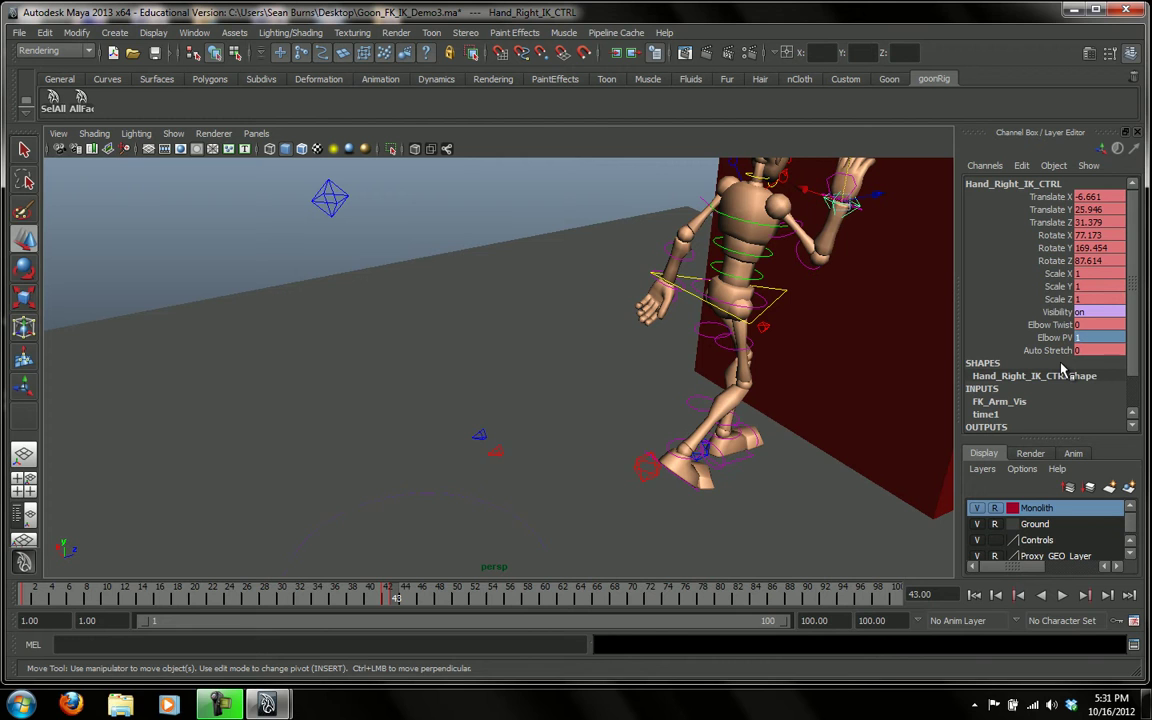
pyautogui.click(1050, 337)
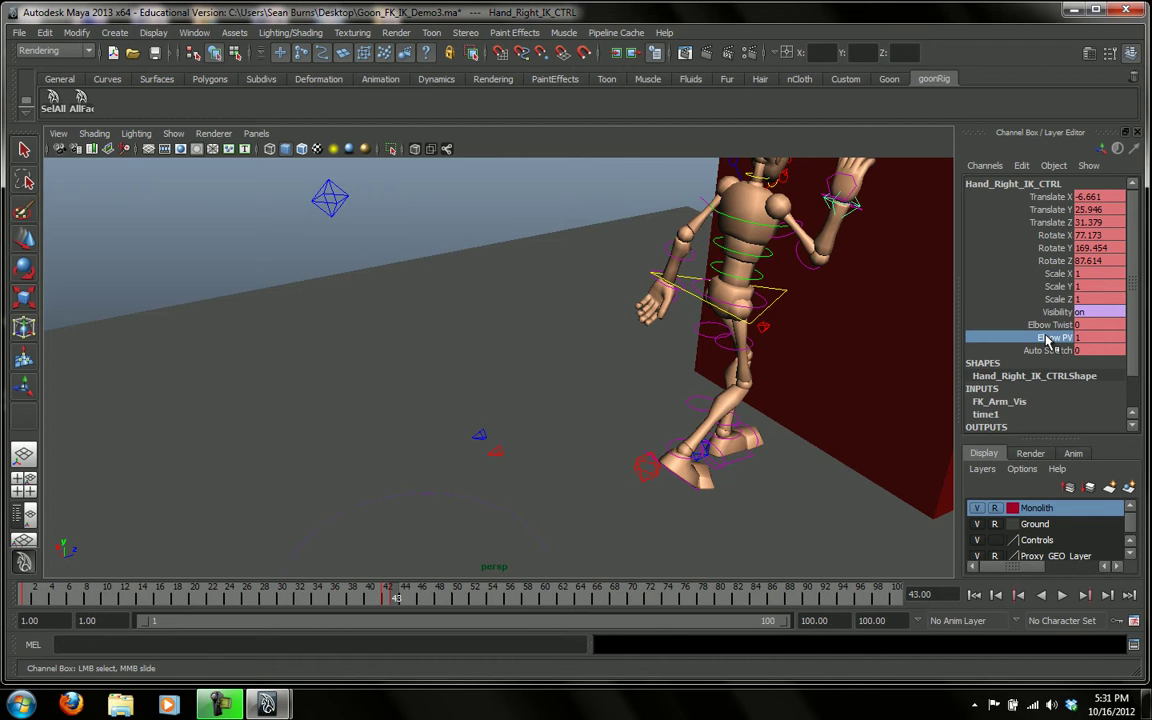
pyautogui.rightClick(1050, 337)
pyautogui.click(1038, 25)
pyautogui.hotkey('alt', 'v')
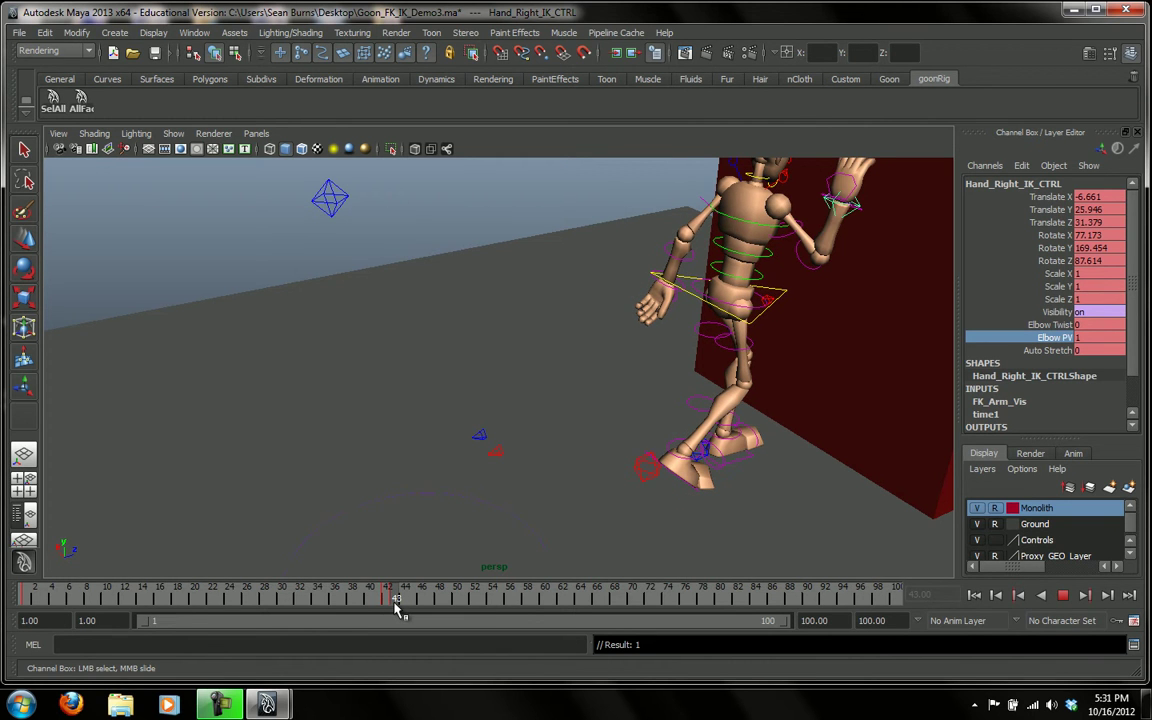
pyautogui.hotkey('alt', 'v')
# Step: Move the right hand IK control to Translate X -4.48, Y 24.038, Z 35.577 and key it at frame 43
pyautogui.keyDown('alt'); pyautogui.moveTo(545, 545); pyautogui.dragTo(602, 435); pyautogui.keyUp('alt')
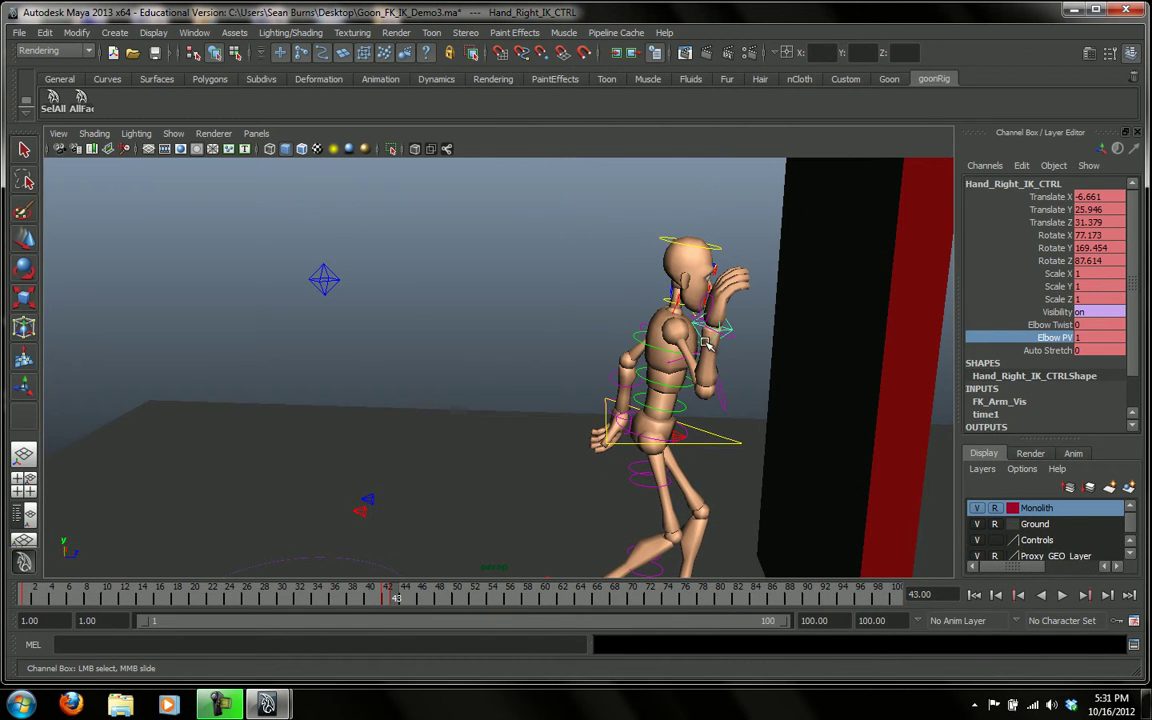
pyautogui.press('w')
pyautogui.moveTo(720, 275); pyautogui.dragTo(818, 358)
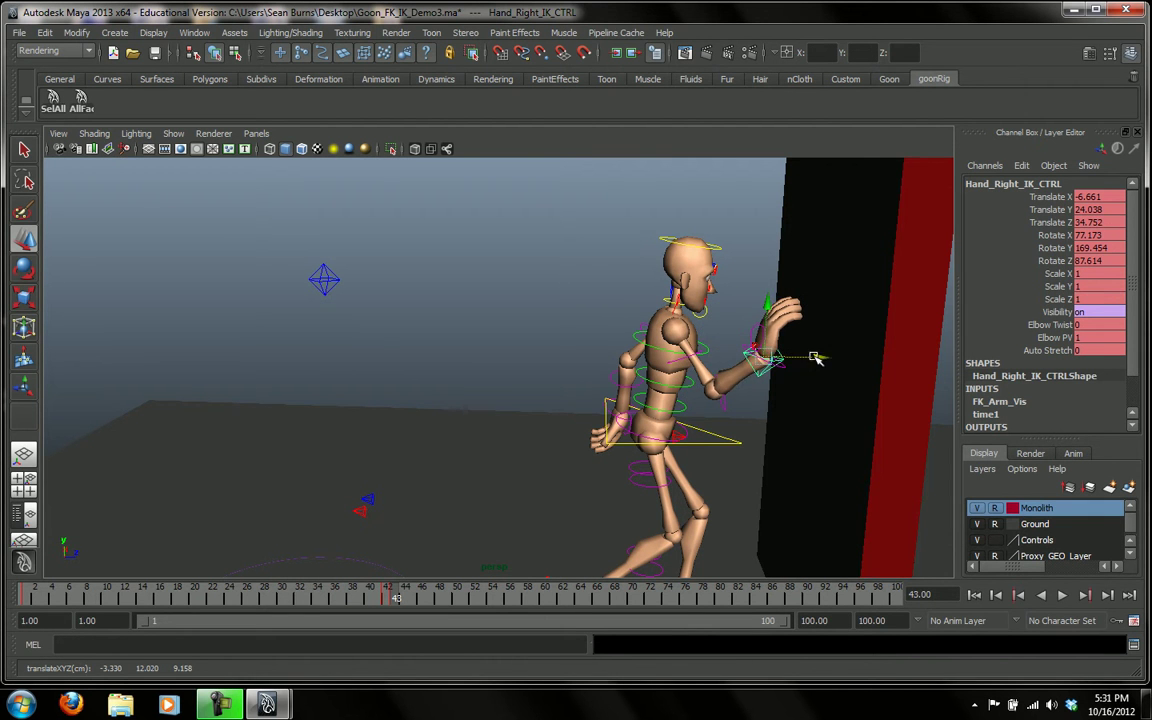
pyautogui.keyDown('alt'); pyautogui.moveTo(690, 366); pyautogui.dragTo(779, 453); pyautogui.keyUp('alt')
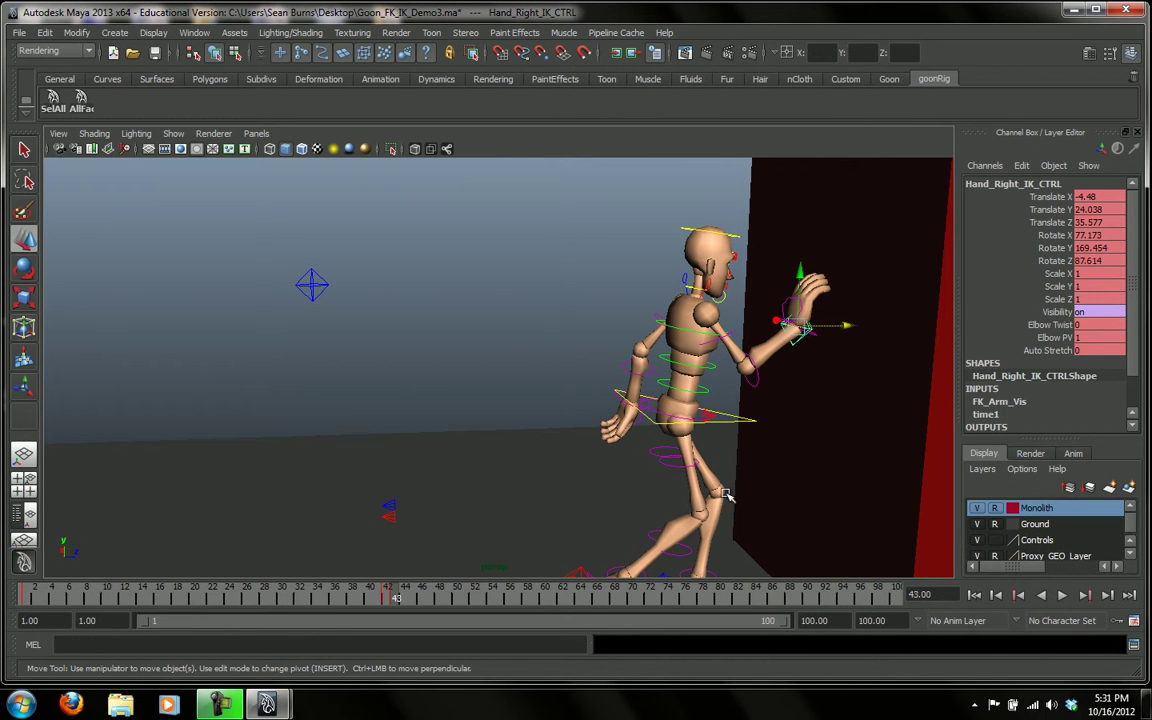
pyautogui.press('s')
# Step: Flip between frames 42 and 43 to compare the FK and IK hand positions from the side
pyautogui.press(',')
pyautogui.press('.')
pyautogui.press(',')
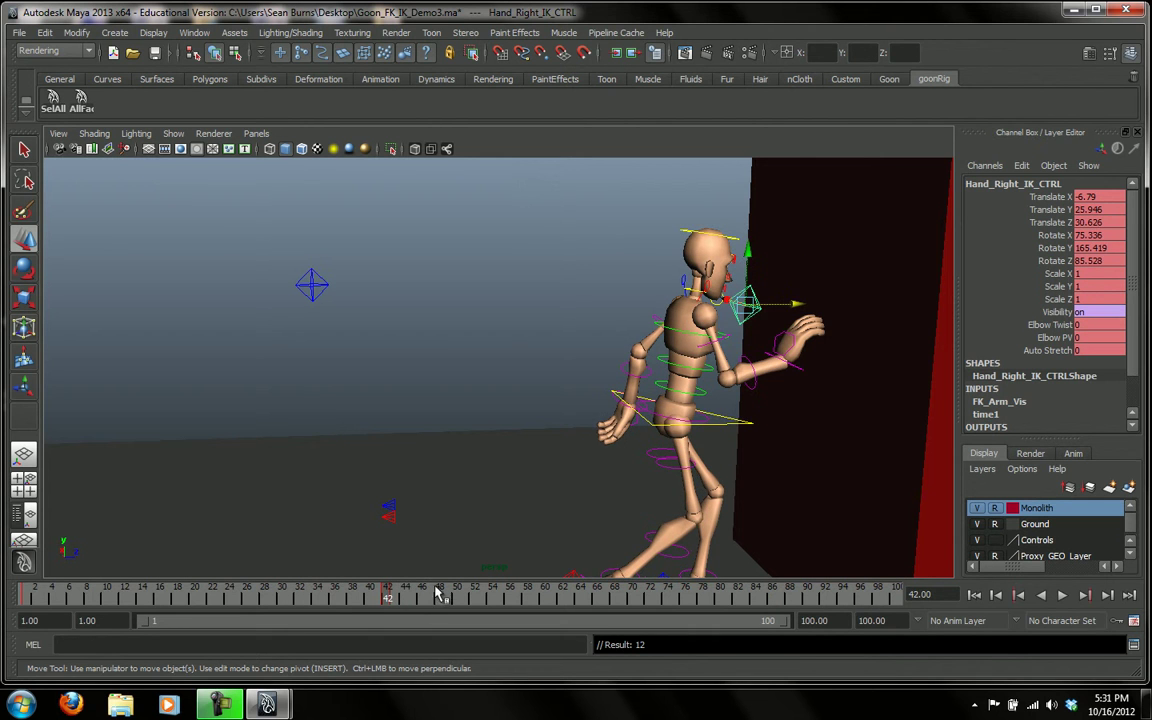
pyautogui.press('.')
pyautogui.press(',')
pyautogui.press('.')
pyautogui.press(',')
pyautogui.press('.')
# Step: Lower the right hand IK control to Translate Y 22.813 at frame 43, comparing it with the pose at frame 42
pyautogui.moveTo(800, 270); pyautogui.dragTo(795, 306)
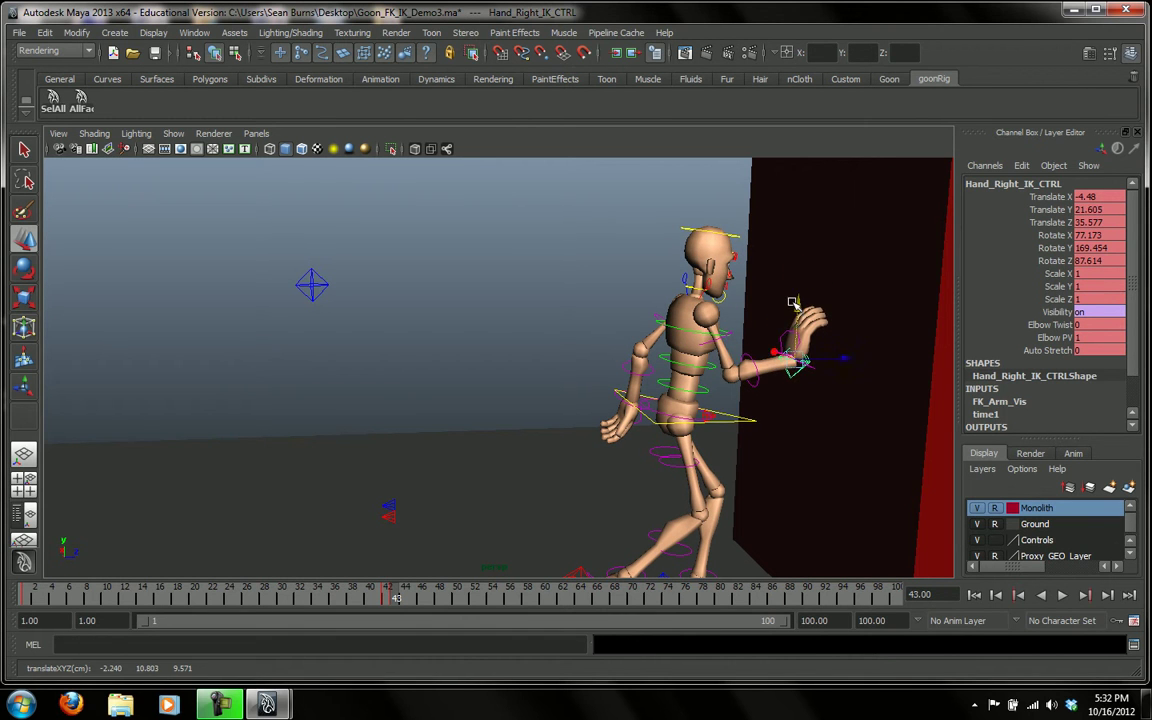
pyautogui.press(',')
pyautogui.press('.')
pyautogui.press(',')
pyautogui.press('.')
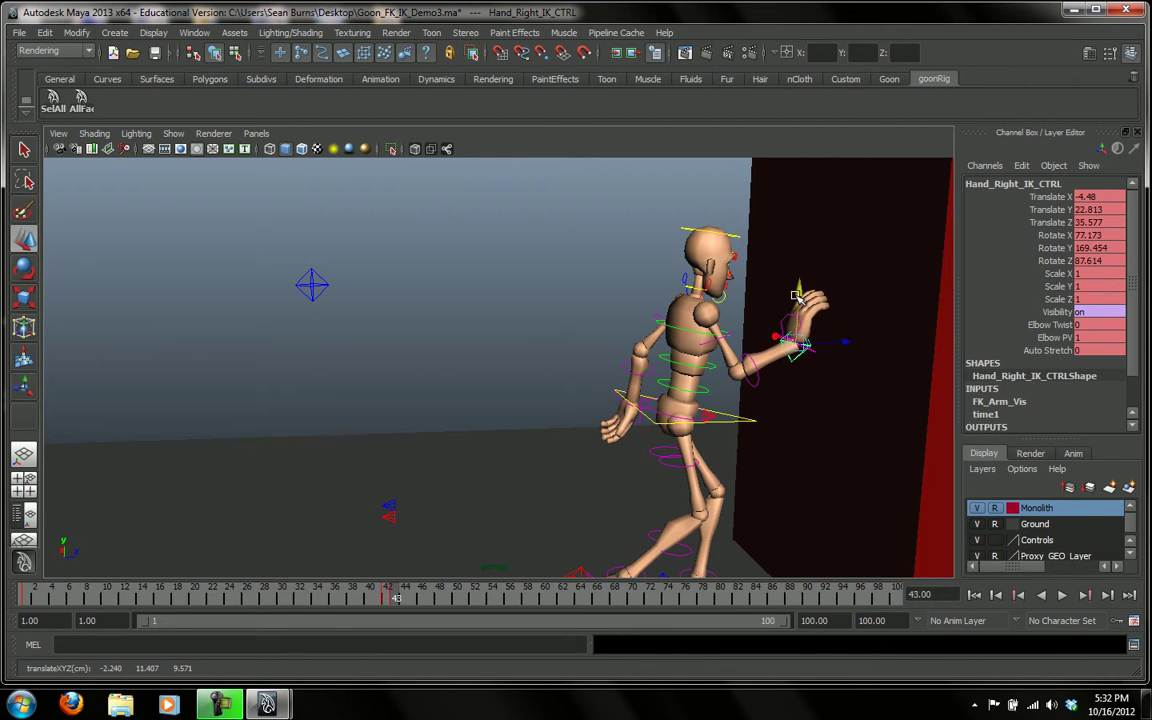
# Step: Step and scrub between frames 42 and 43 to check how far the hand shifts at the switch
pyautogui.press(',')
pyautogui.press('.')
pyautogui.press(',')
pyautogui.press(',')
pyautogui.press('.')
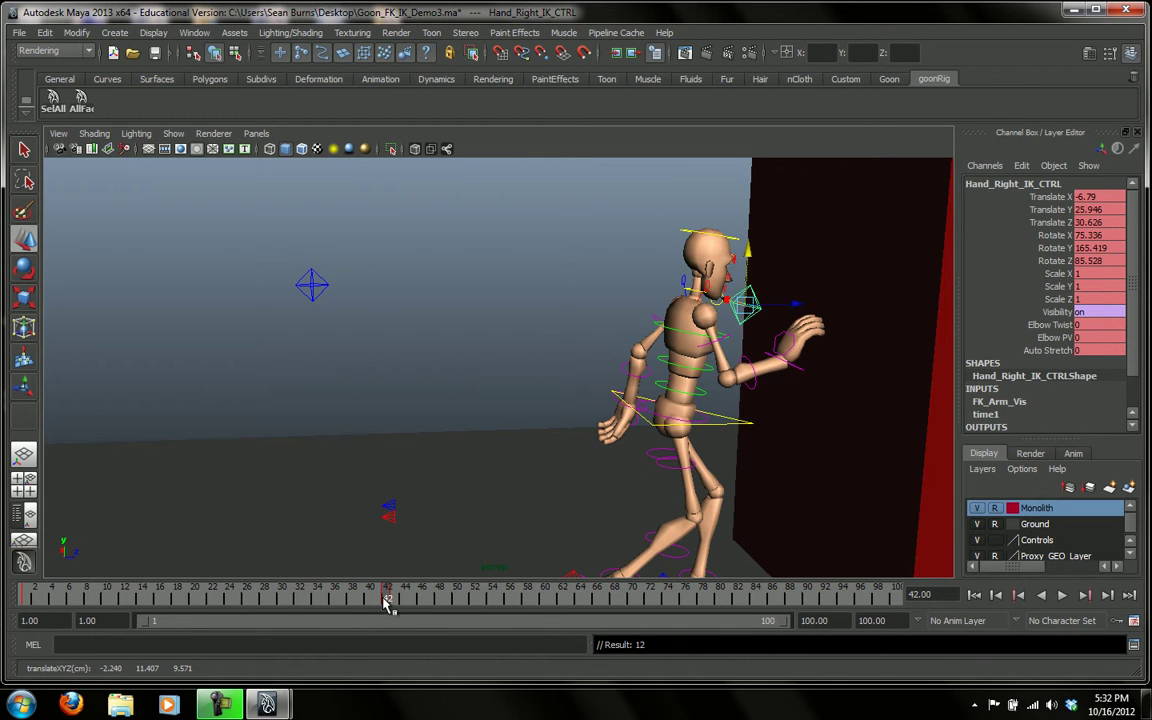
pyautogui.hotkey('alt', 'v')
pyautogui.moveTo(388, 602)
pyautogui.mouseDown()
pyautogui.moveTo(397, 607)
pyautogui.moveTo(316, 607)
pyautogui.moveTo(399, 626)
pyautogui.mouseUp()
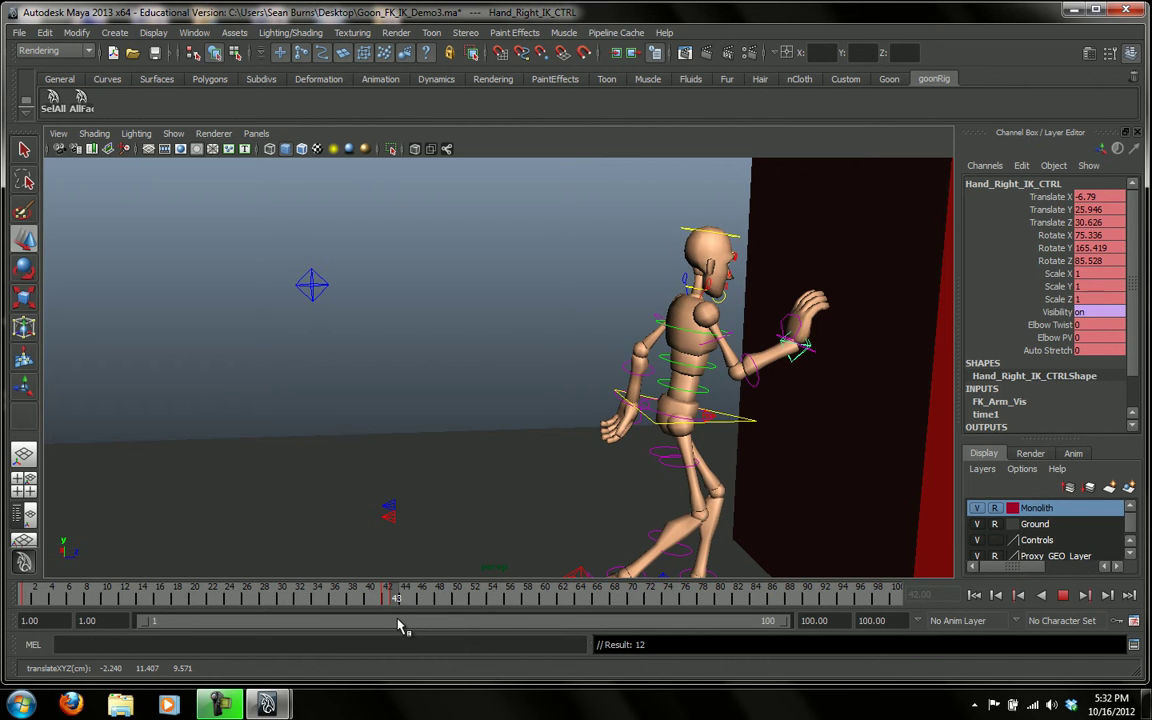
# Step: Adjust the right hand IK control to Translate Y 22.121 and Translate Z 35.951 at frame 43
pyautogui.moveTo(800, 292); pyautogui.dragTo(802, 307)
pyautogui.moveTo(848, 353); pyautogui.dragTo(845, 353)
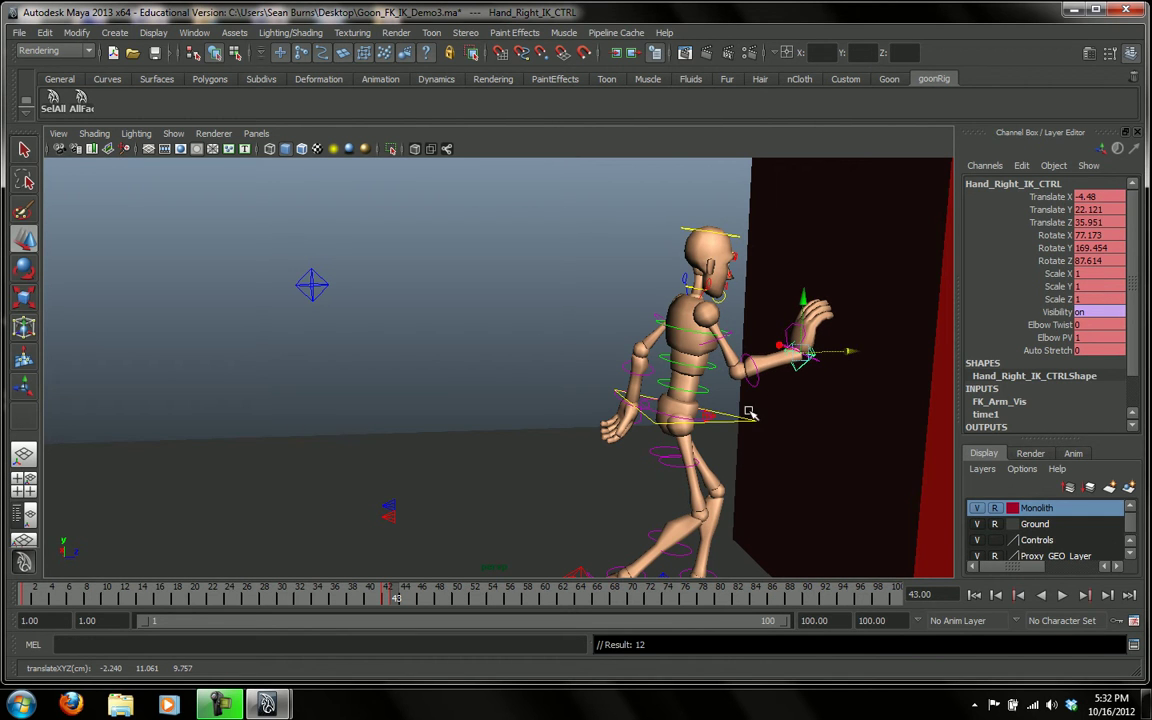
pyautogui.keyDown('alt'); pyautogui.moveTo(752, 412); pyautogui.dragTo(811, 440); pyautogui.keyUp('alt')
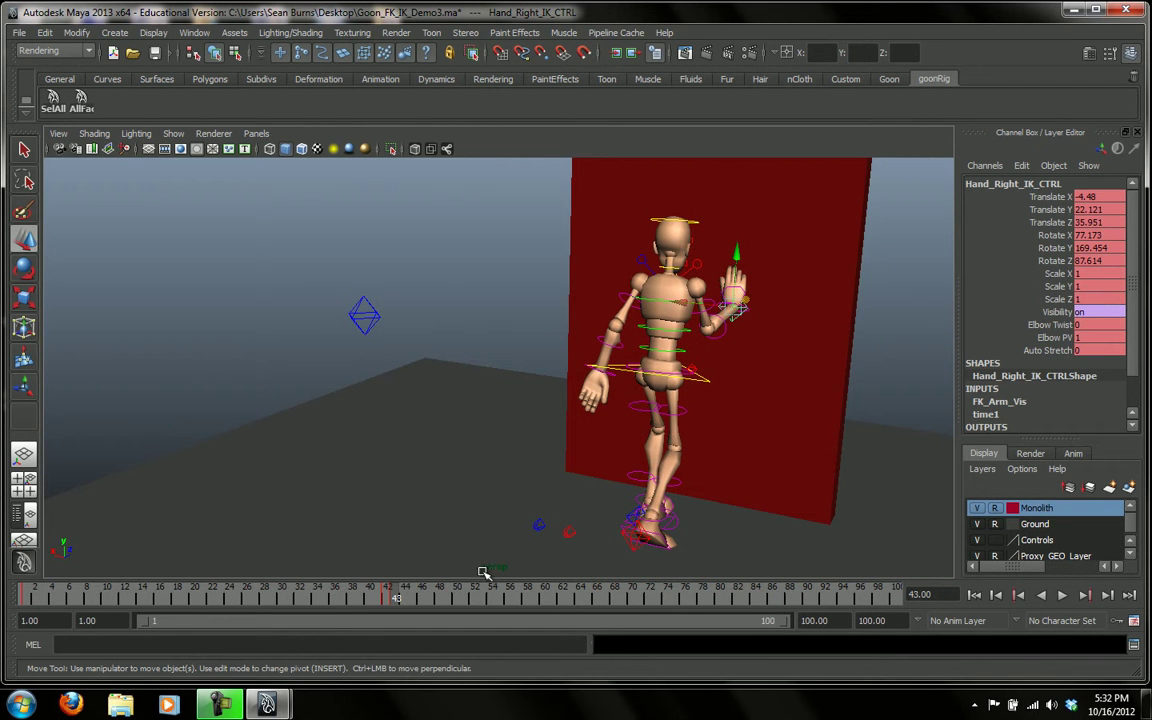
# Step: Compare the right hand's placement at frames 42 and 43 from behind and from above
pyautogui.press(',')
pyautogui.press('.')
pyautogui.press(',')
pyautogui.press('.')
pyautogui.press(',')
pyautogui.press('.')
pyautogui.press(',')
pyautogui.keyDown('alt'); pyautogui.moveTo(681, 386); pyautogui.dragTo(730, 424); pyautogui.keyUp('alt')
pyautogui.keyDown('alt'); pyautogui.moveTo(726, 367); pyautogui.dragTo(665, 415, button='middle'); pyautogui.keyUp('alt')
pyautogui.press(',')
pyautogui.press('.')
pyautogui.press('.')
pyautogui.press(',')
pyautogui.press('.')
pyautogui.press(',')
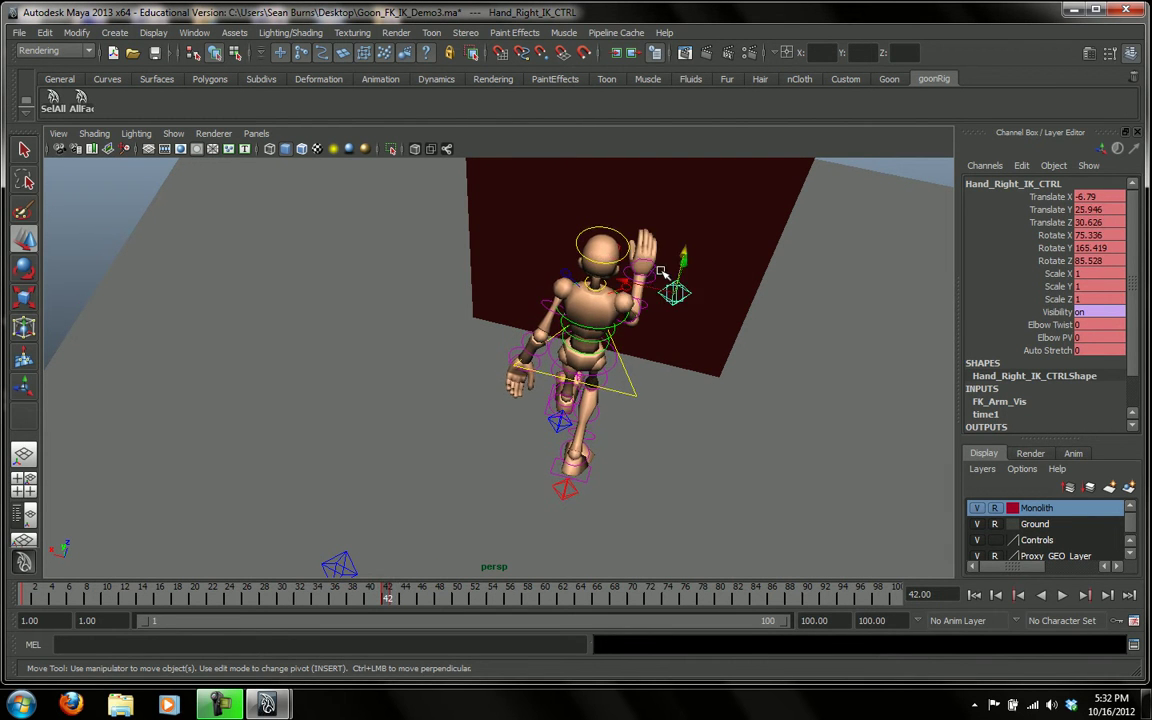
# Step: Move the right hand IK control sideways to Translate X -2.849 and key it at frame 43
pyautogui.press('.')
pyautogui.moveTo(608, 257); pyautogui.dragTo(586, 254)
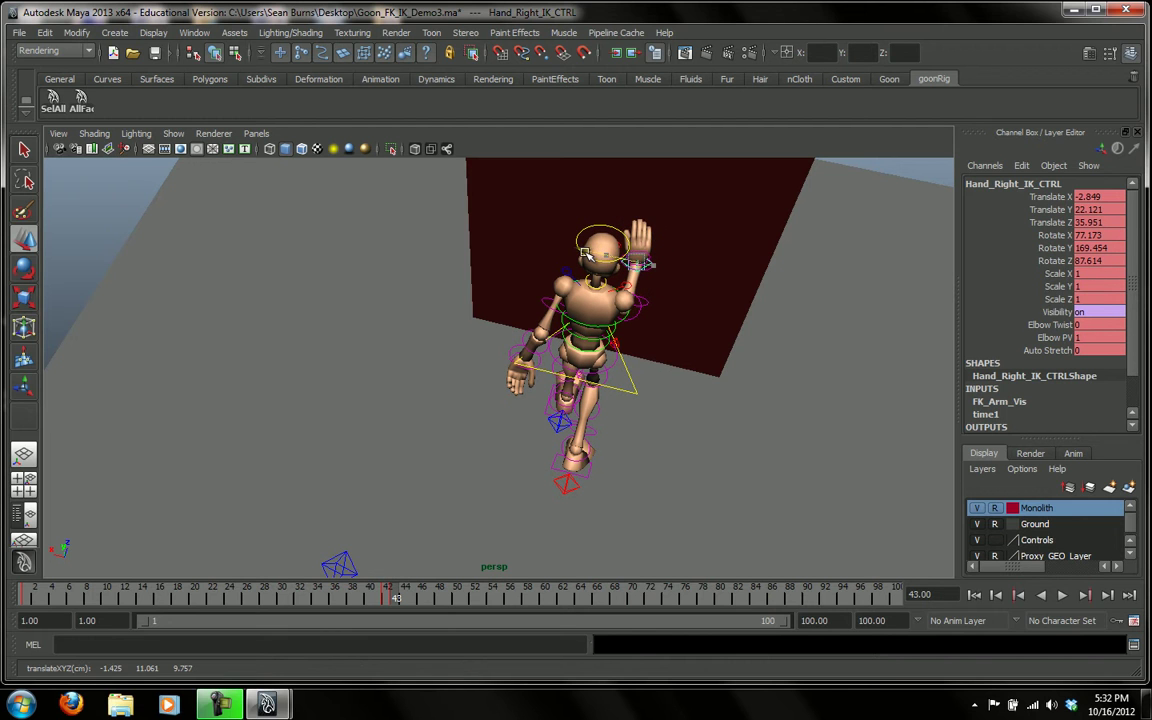
pyautogui.press('s')
# Step: Step and scrub between frames 42 and 43 to check the hand's sideways alignment from above
pyautogui.press(',')
pyautogui.press('.')
pyautogui.press(',')
pyautogui.press('.')
pyautogui.press(',')
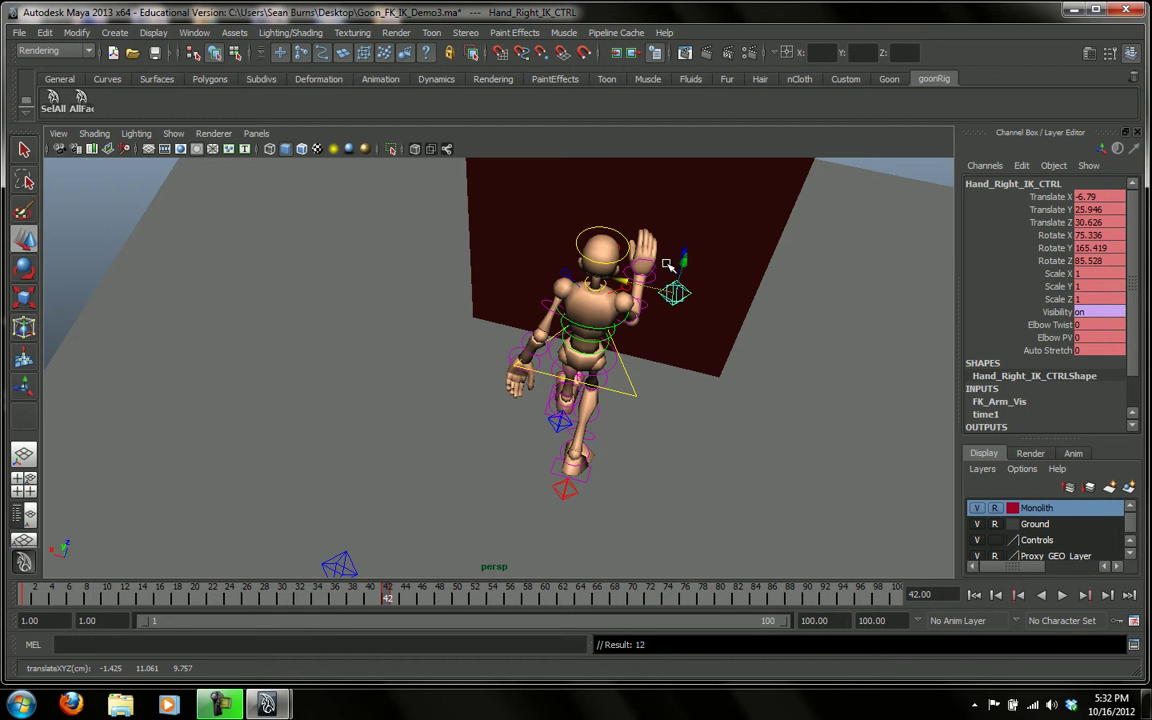
pyautogui.moveTo(384, 597)
pyautogui.mouseDown()
pyautogui.moveTo(369, 598)
pyautogui.moveTo(394, 606)
pyautogui.moveTo(389, 614)
pyautogui.mouseUp()
pyautogui.moveTo(386, 609); pyautogui.dragTo(396, 600)
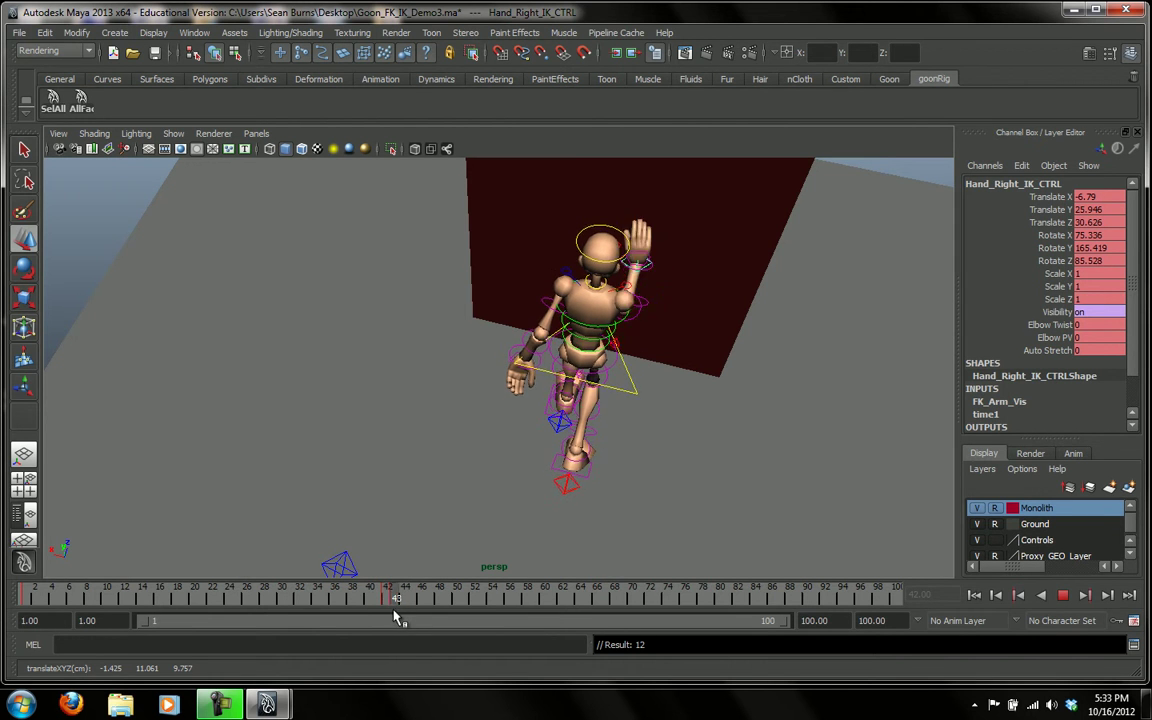
# Step: Adjust the right hand IK control to Translate X -3.219 and Translate Z 35.131 at frame 43
pyautogui.keyDown('alt'); pyautogui.moveTo(672, 270); pyautogui.dragTo(698, 317); pyautogui.keyUp('alt')
pyautogui.press('super')
pyautogui.press('super')
pyautogui.moveTo(626, 298)
pyautogui.mouseDown()
pyautogui.moveTo(615, 297)
pyautogui.moveTo(631, 296)
pyautogui.mouseUp()
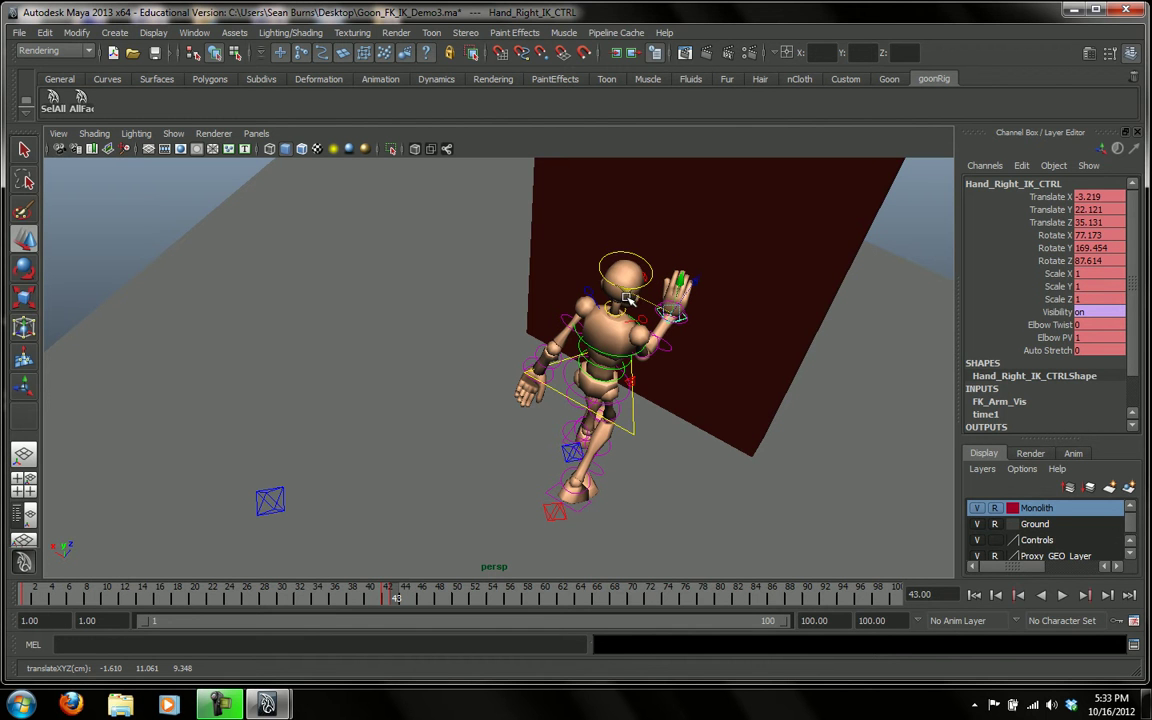
# Step: Check the arm from the side and move the right hand IK control to Translate Z 35.665 at frame 43
pyautogui.keyDown('alt'); pyautogui.moveTo(680, 383); pyautogui.dragTo(450, 550); pyautogui.keyUp('alt')
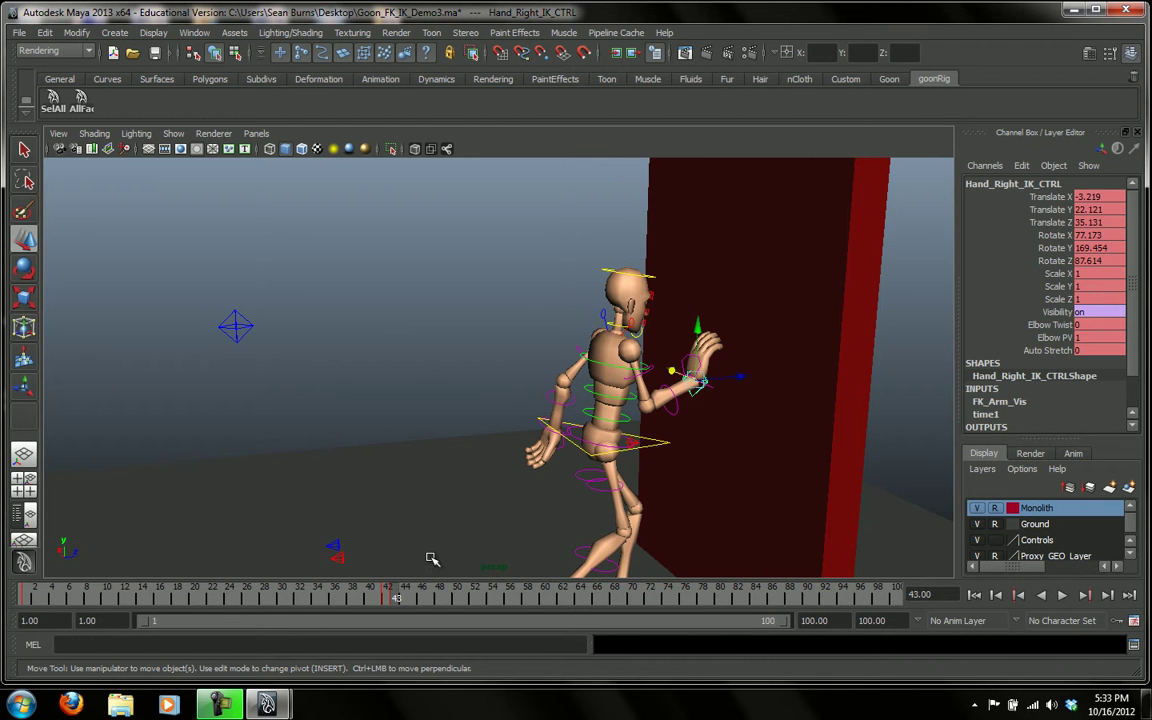
pyautogui.hotkey('alt', 'v')
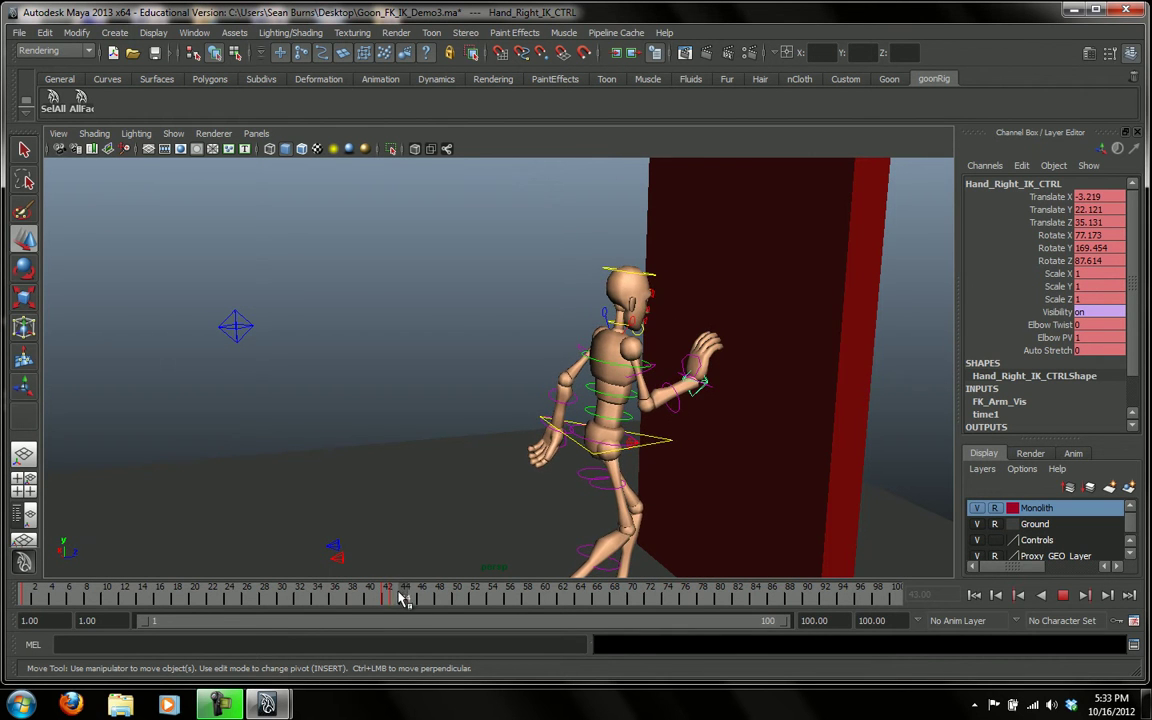
pyautogui.click(395, 597)
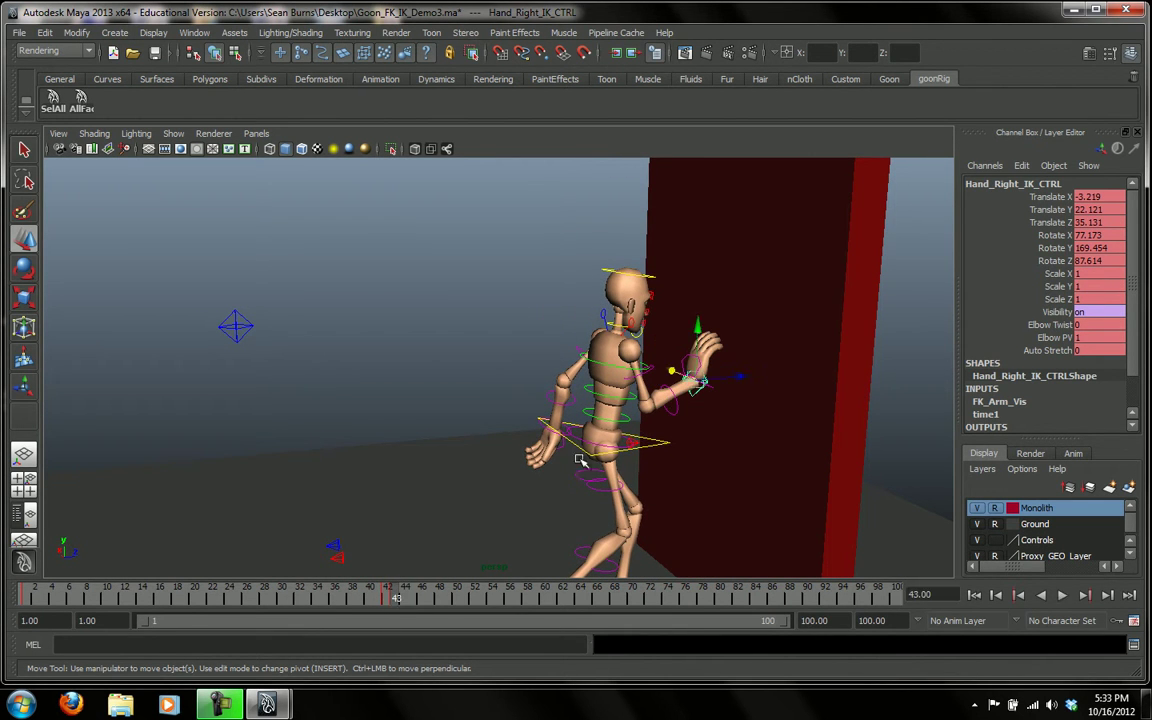
pyautogui.moveTo(740, 378); pyautogui.dragTo(749, 381)
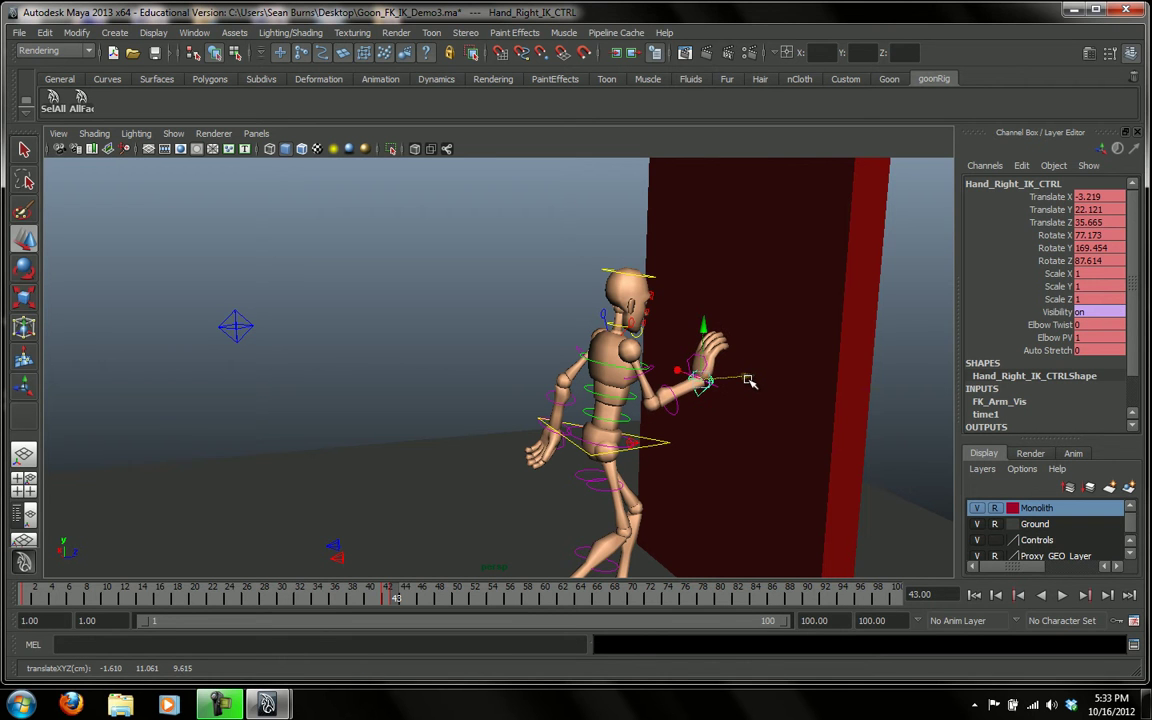
# Step: Step back and forth through frames 40 to 43 to review the arm's motion leading into the IK switch
pyautogui.press(',')
pyautogui.press('.')
pyautogui.press(',')
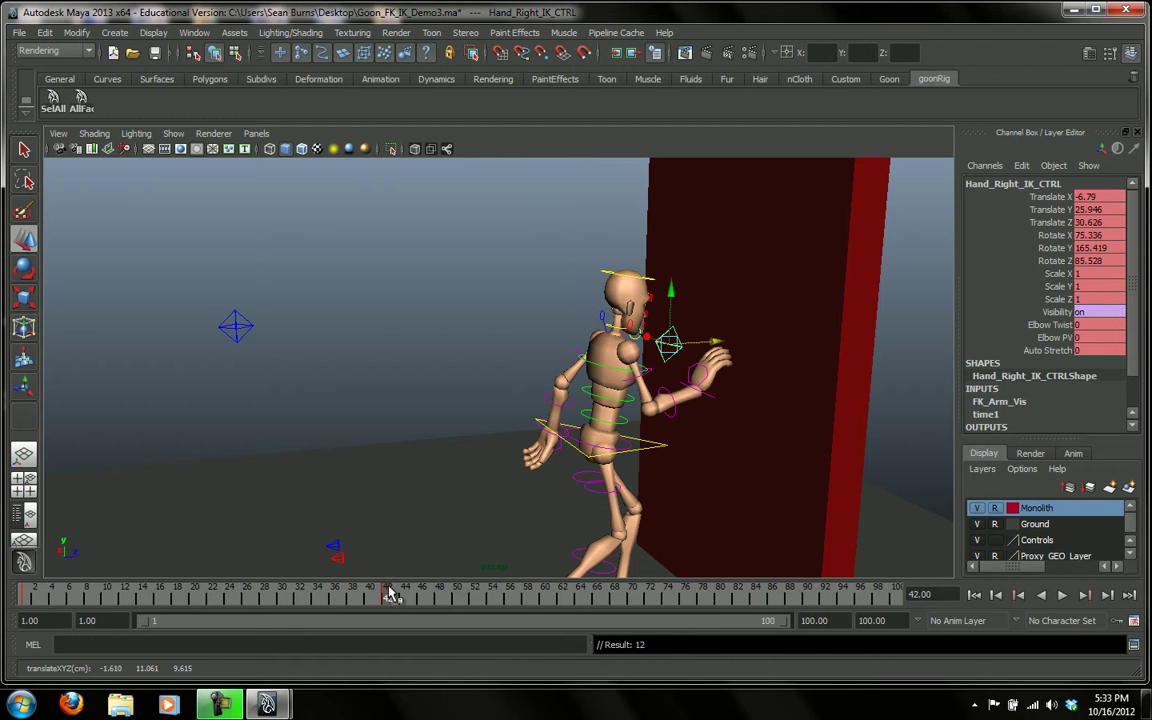
pyautogui.hotkey('alt', ',')
pyautogui.hotkey('alt', ',')
pyautogui.hotkey('alt', ',')
pyautogui.hotkey('alt', '.')
pyautogui.hotkey('alt', '.')
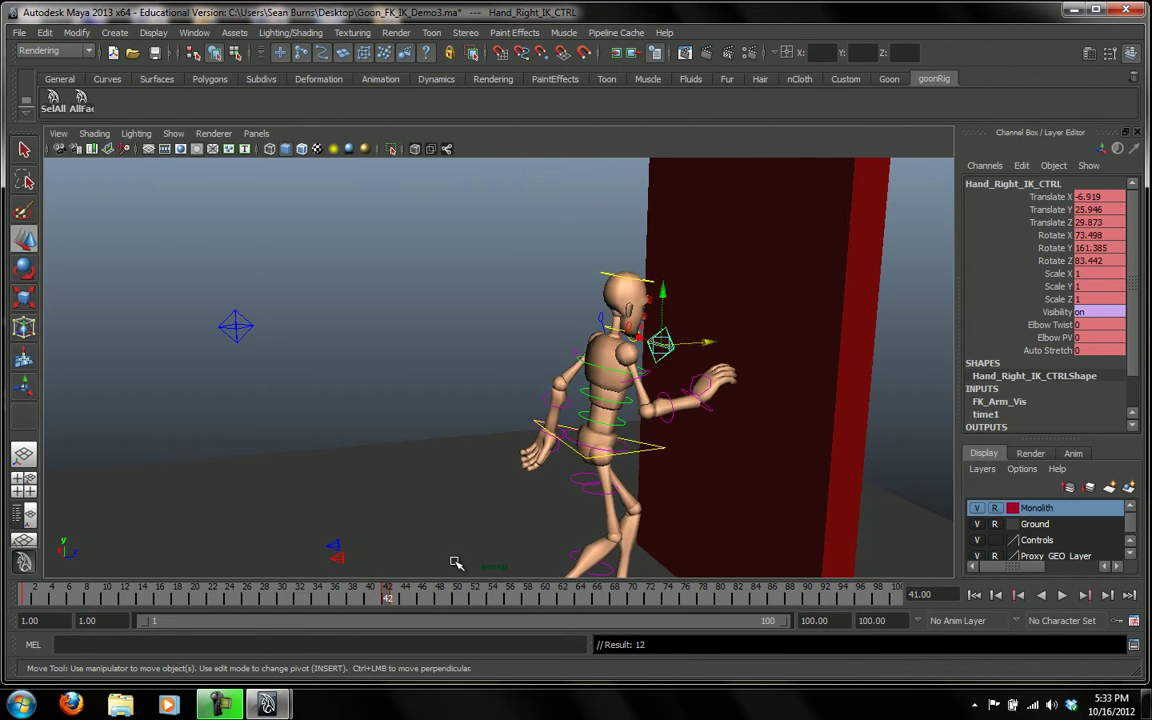
pyautogui.hotkey('alt', '.')
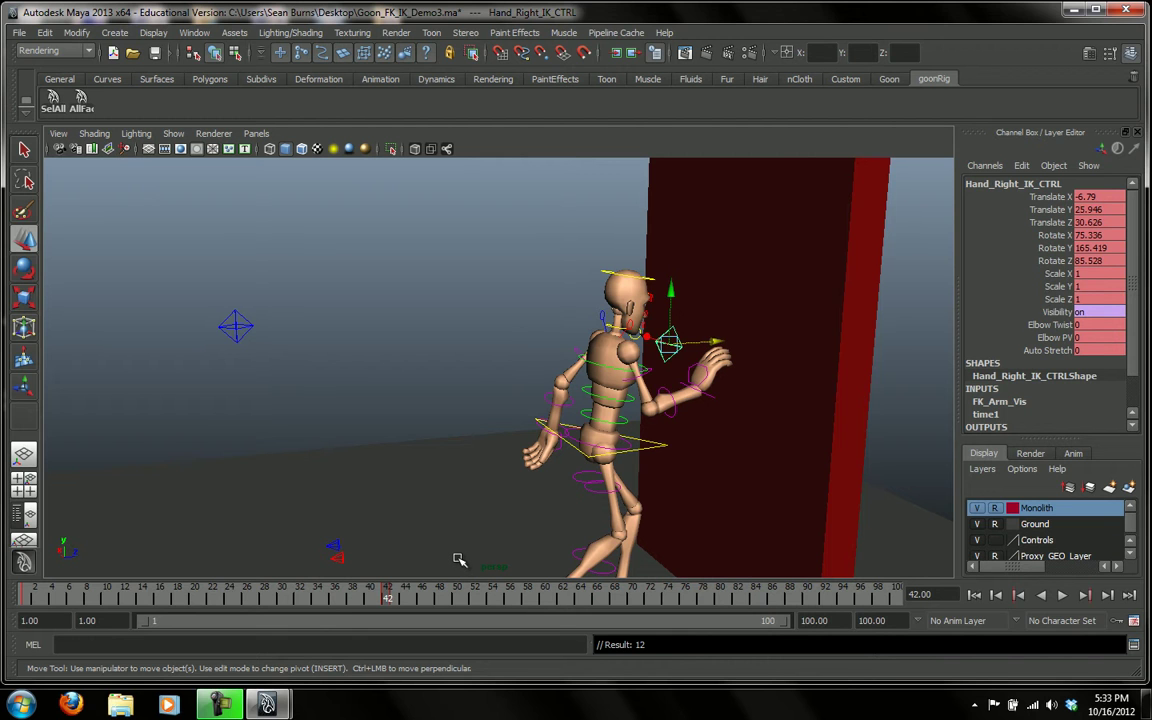
pyautogui.hotkey('alt', ',')
pyautogui.hotkey('alt', ',')
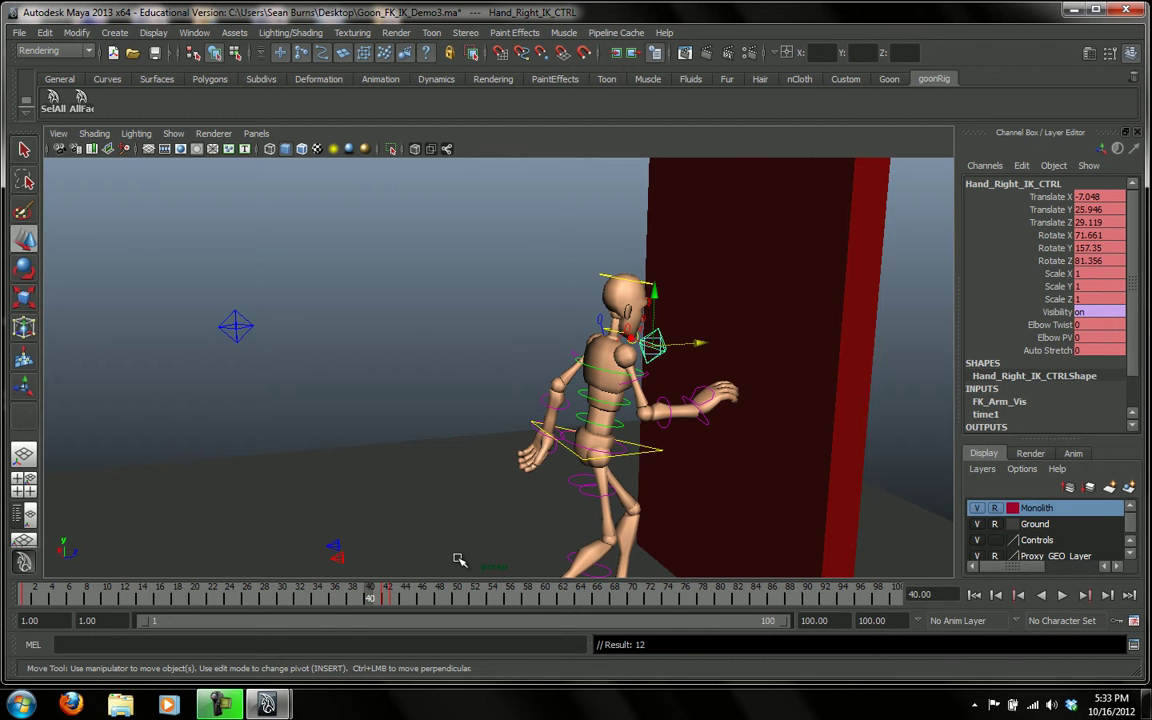
# Step: Flip back and forth around frames 41 to 43 from the side to check the arm for a pop at the FK-to-IK switch
pyautogui.hotkey('alt', '.')
pyautogui.hotkey('alt', '.')
pyautogui.hotkey('alt', '.')
pyautogui.hotkey('alt', '.')
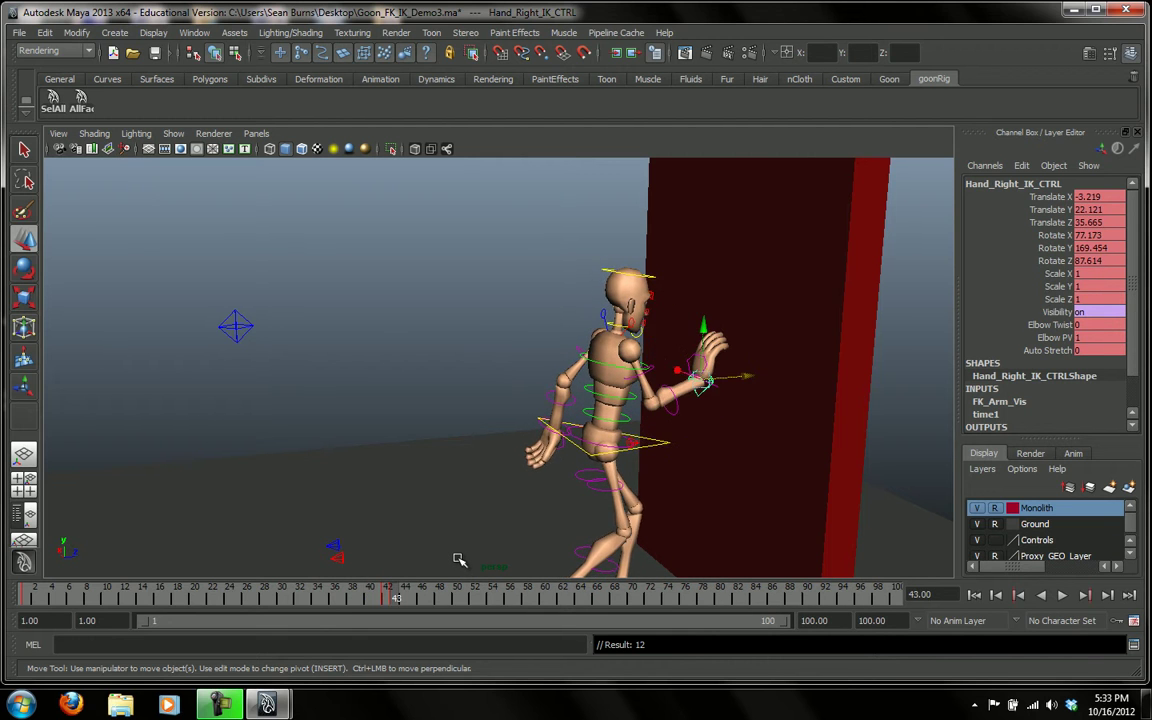
pyautogui.hotkey('alt', ',')
pyautogui.hotkey('alt', ',')
pyautogui.hotkey('alt', ',')
pyautogui.hotkey('alt', ',')
pyautogui.hotkey('alt', ',')
pyautogui.hotkey('alt', '.')
pyautogui.hotkey('alt', '.')
pyautogui.hotkey('alt', '.')
pyautogui.hotkey('alt', '.')
pyautogui.hotkey('alt', ',')
pyautogui.hotkey('alt', '.')
pyautogui.hotkey('alt', ',')
pyautogui.hotkey('alt', ',')
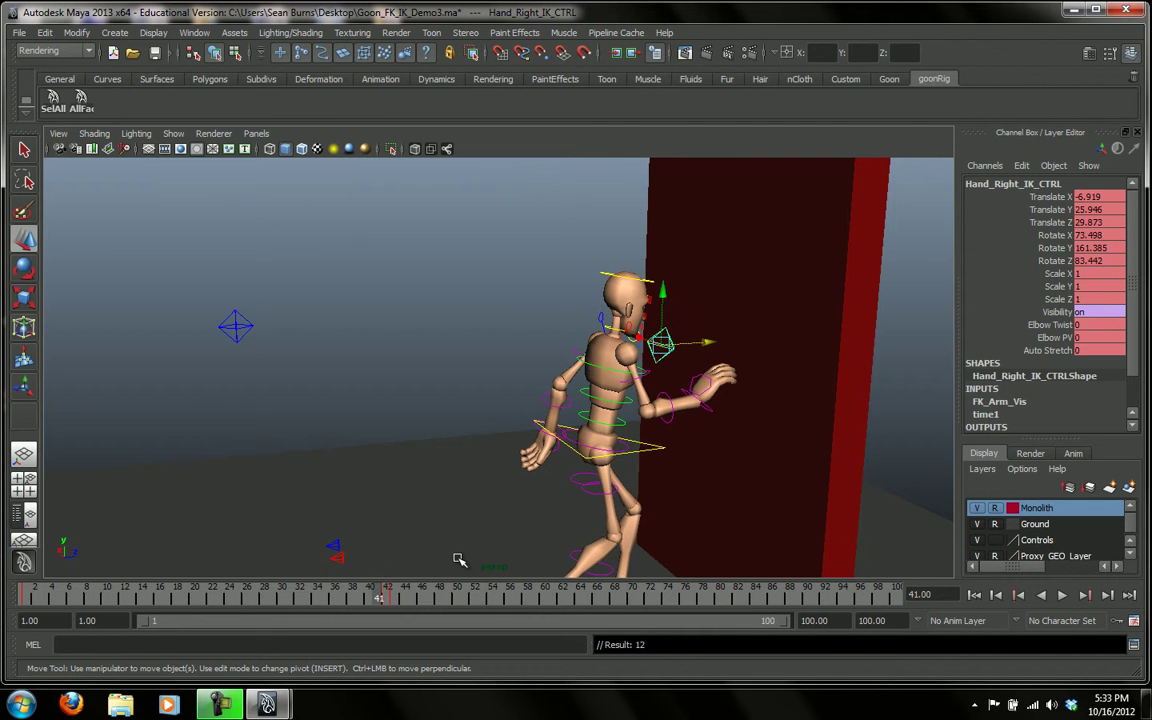
# Step: Move the right arm pole vector control to Translate X -3.78 at frame 43 and check the elbow through the switch
pyautogui.keyDown('alt'); pyautogui.moveTo(463, 521); pyautogui.dragTo(478, 589); pyautogui.keyUp('alt')
pyautogui.moveTo(376, 601)
pyautogui.mouseDown()
pyautogui.moveTo(355, 602)
pyautogui.moveTo(398, 607)
pyautogui.mouseUp()
pyautogui.click(630, 396)
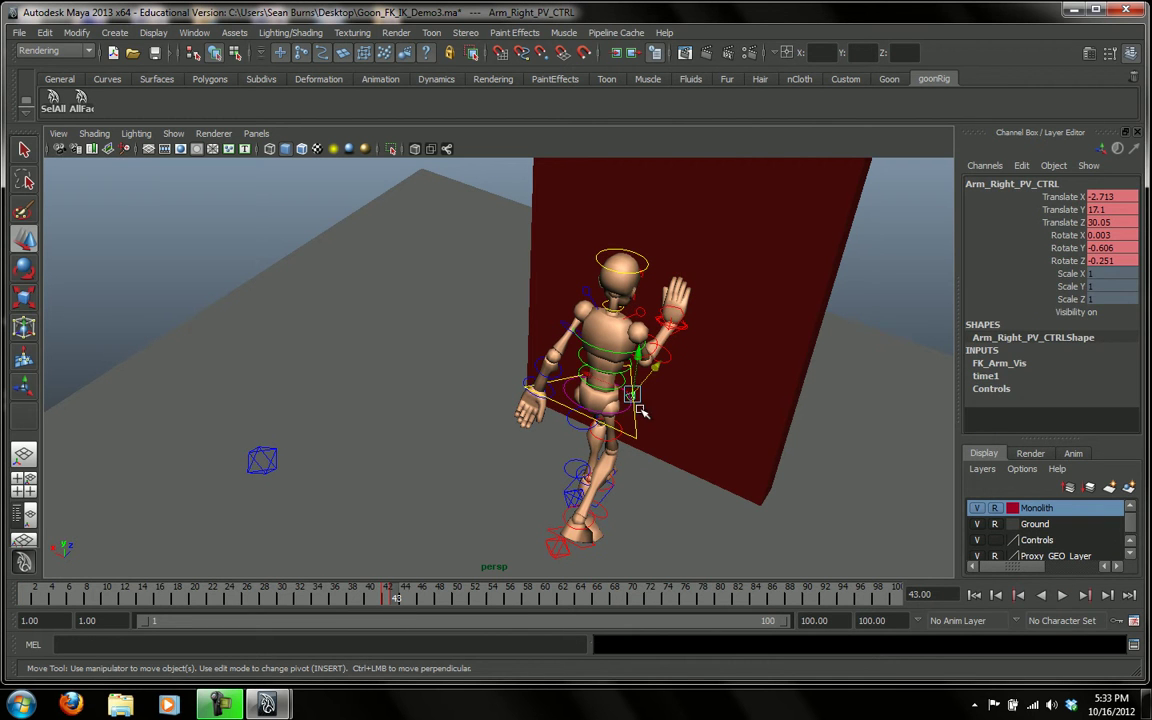
pyautogui.moveTo(593, 381); pyautogui.dragTo(604, 383, button='middle')
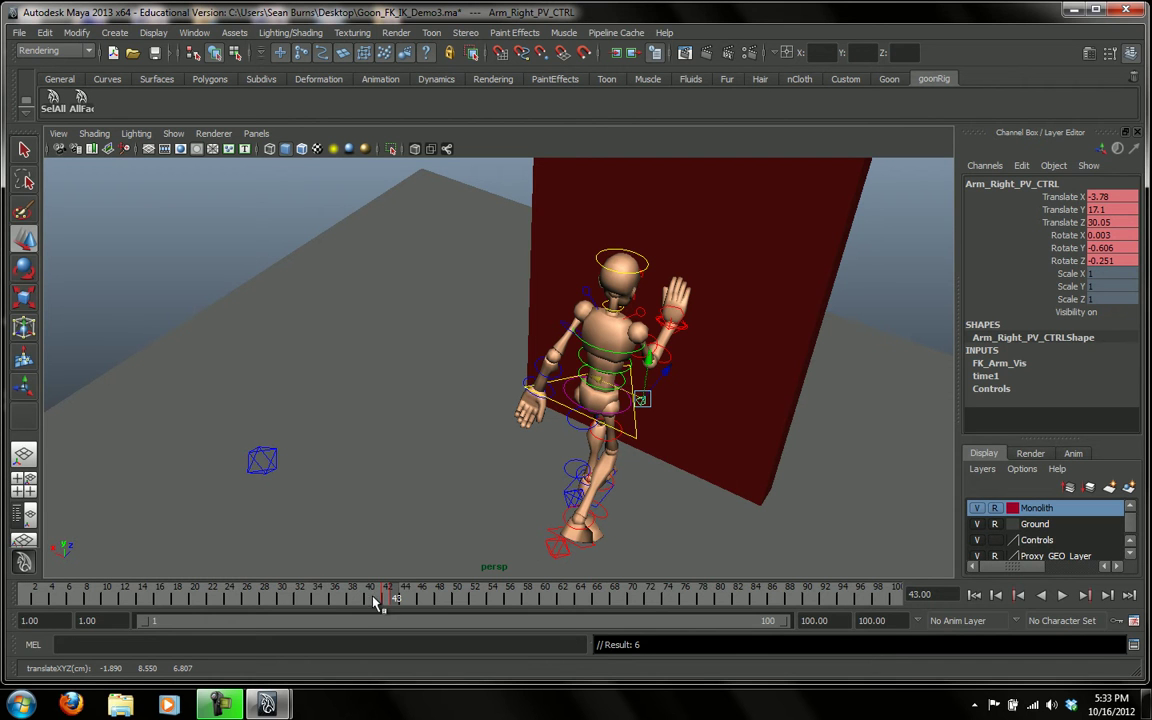
pyautogui.hotkey('alt', 'v')
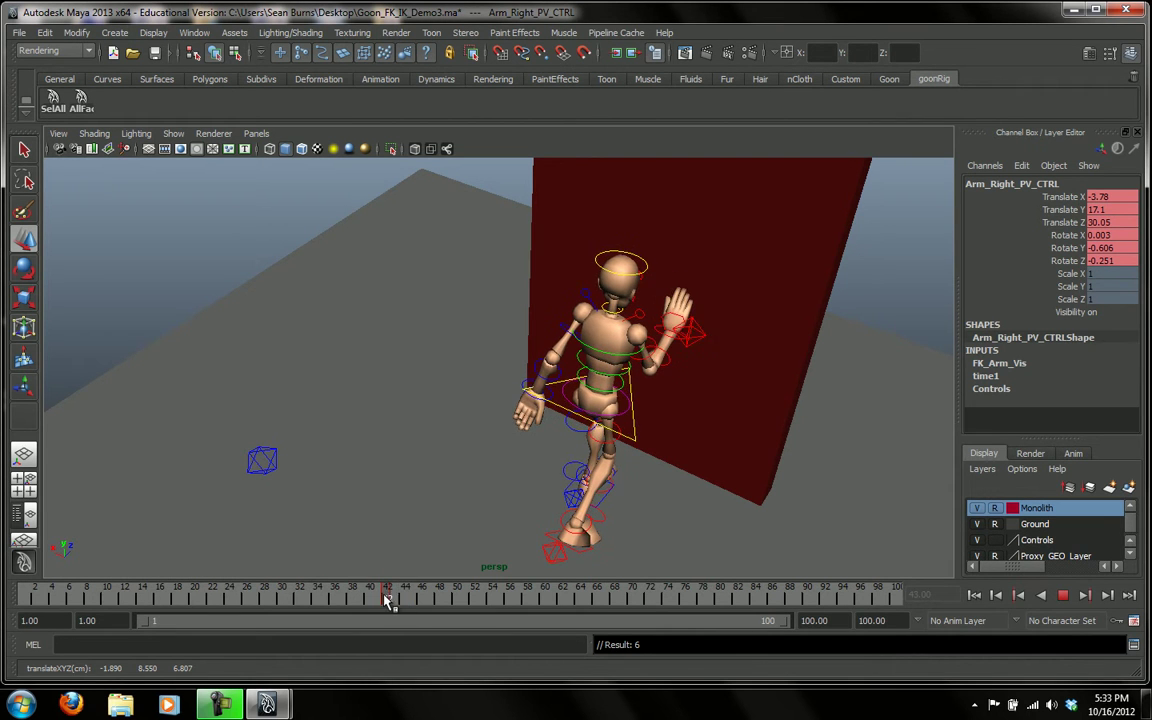
pyautogui.click(383, 600)
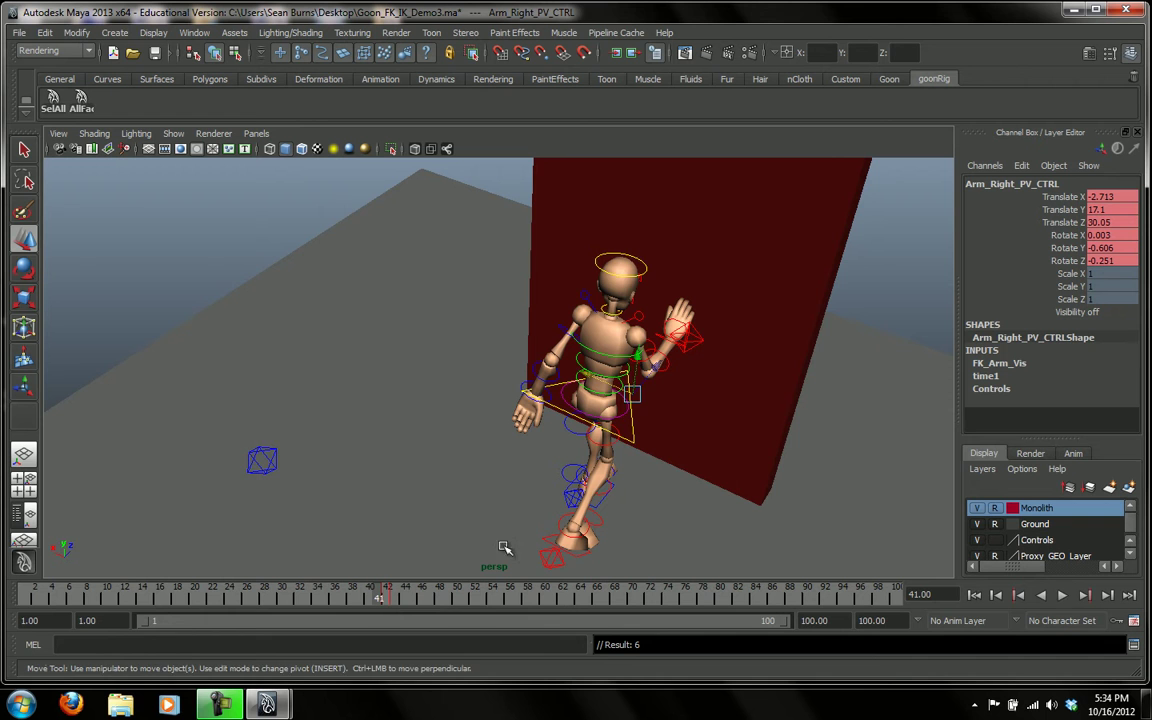
pyautogui.keyDown('alt'); pyautogui.moveTo(465, 490); pyautogui.dragTo(409, 455); pyautogui.keyUp('alt')
pyautogui.press('super')
pyautogui.click(374, 600)
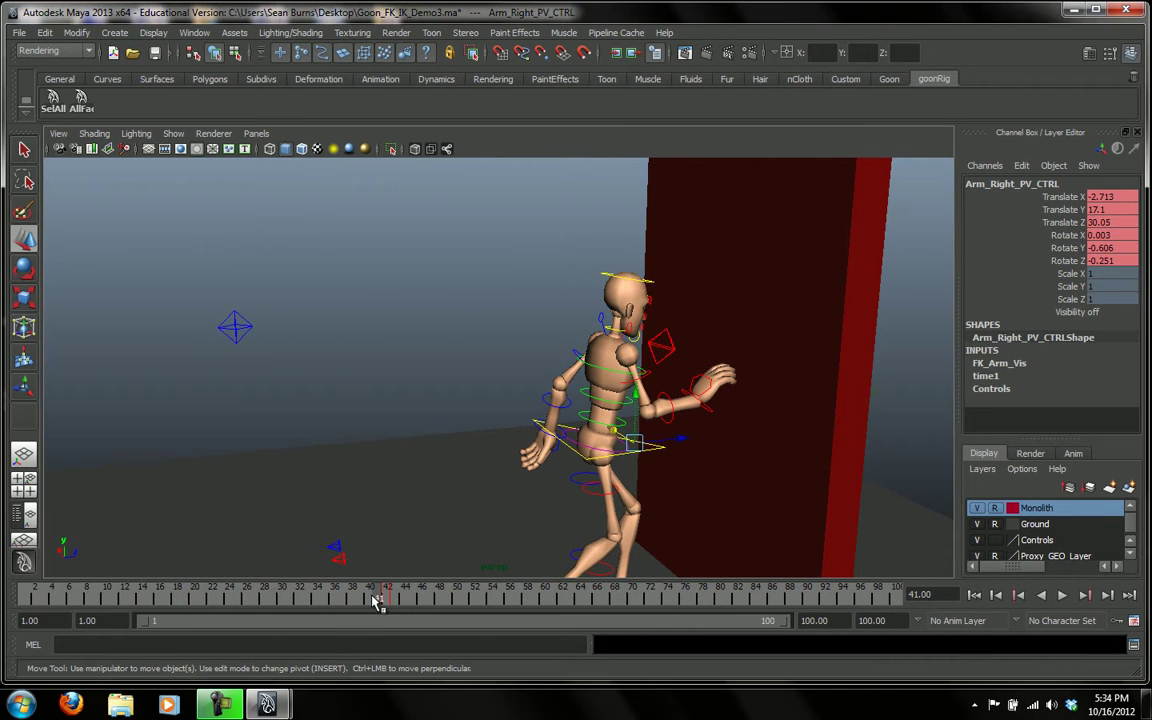
# Step: At frame 50, pose the right hand IK control at Translate Y 24.612, Translate Z 38.562 and Rotate 77.311, 186.477, 91.455, and preview the move
pyautogui.moveTo(378, 600)
pyautogui.mouseDown()
pyautogui.moveTo(420, 602)
pyautogui.moveTo(355, 597)
pyautogui.moveTo(450, 607)
pyautogui.moveTo(459, 615)
pyautogui.moveTo(386, 617)
pyautogui.moveTo(458, 625)
pyautogui.mouseUp()
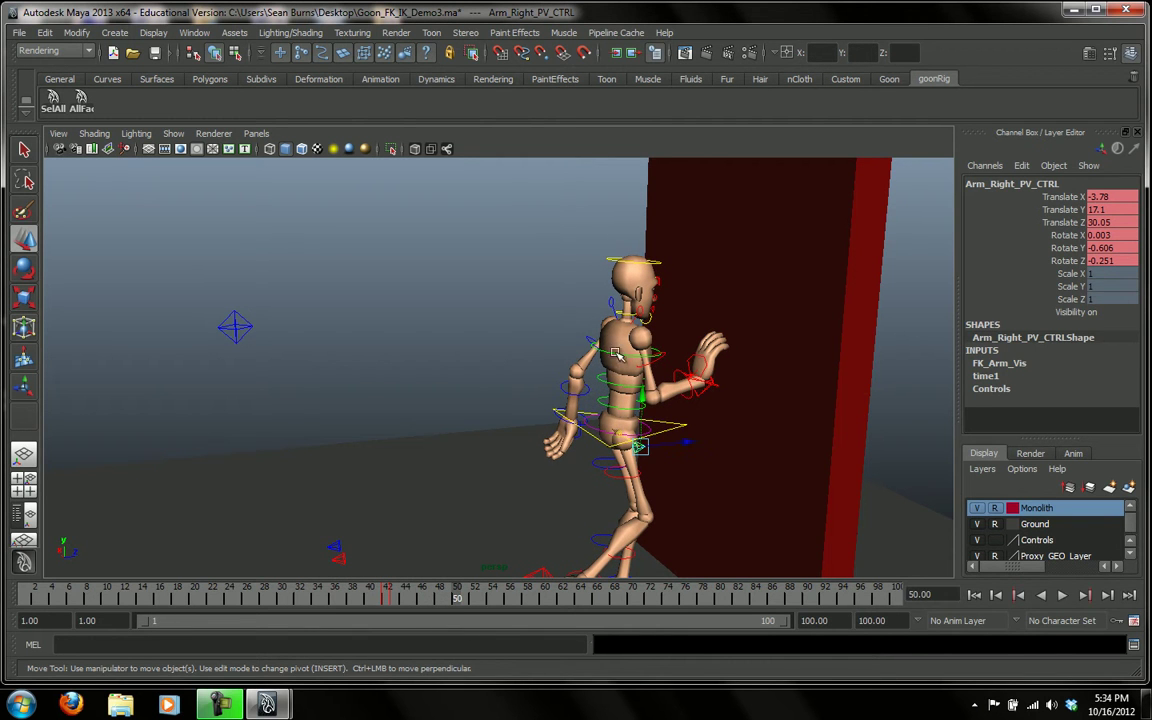
pyautogui.click(701, 398)
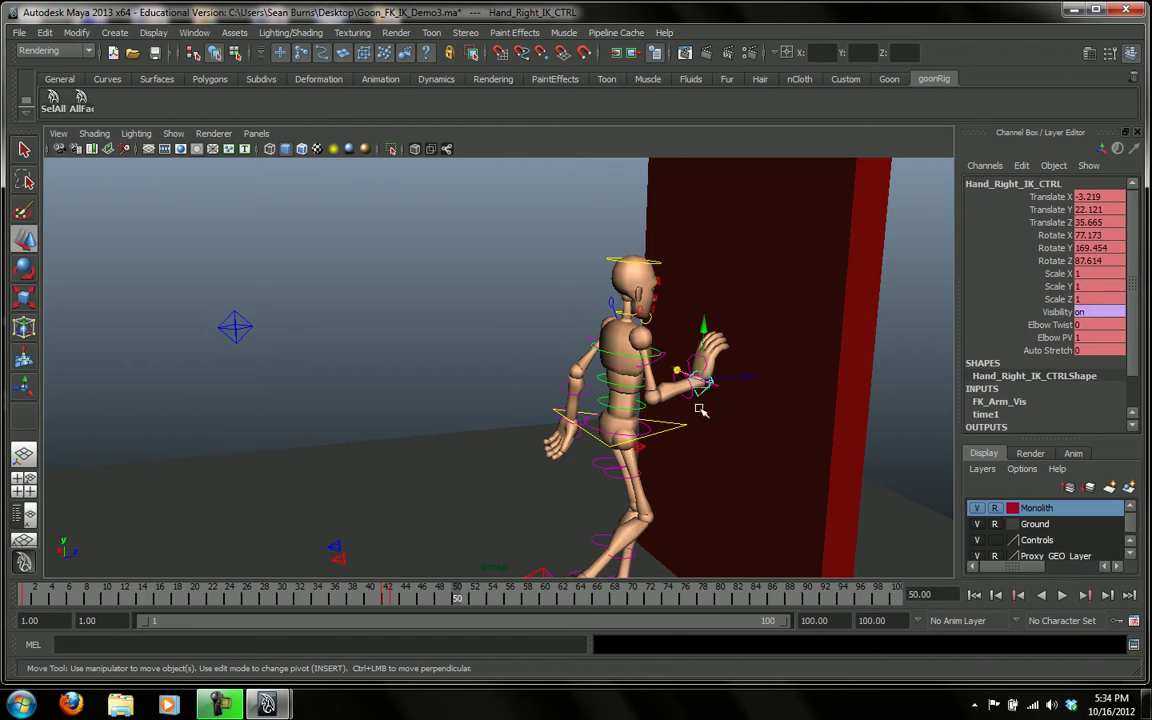
pyautogui.moveTo(705, 356); pyautogui.dragTo(672, 368)
pyautogui.press('e')
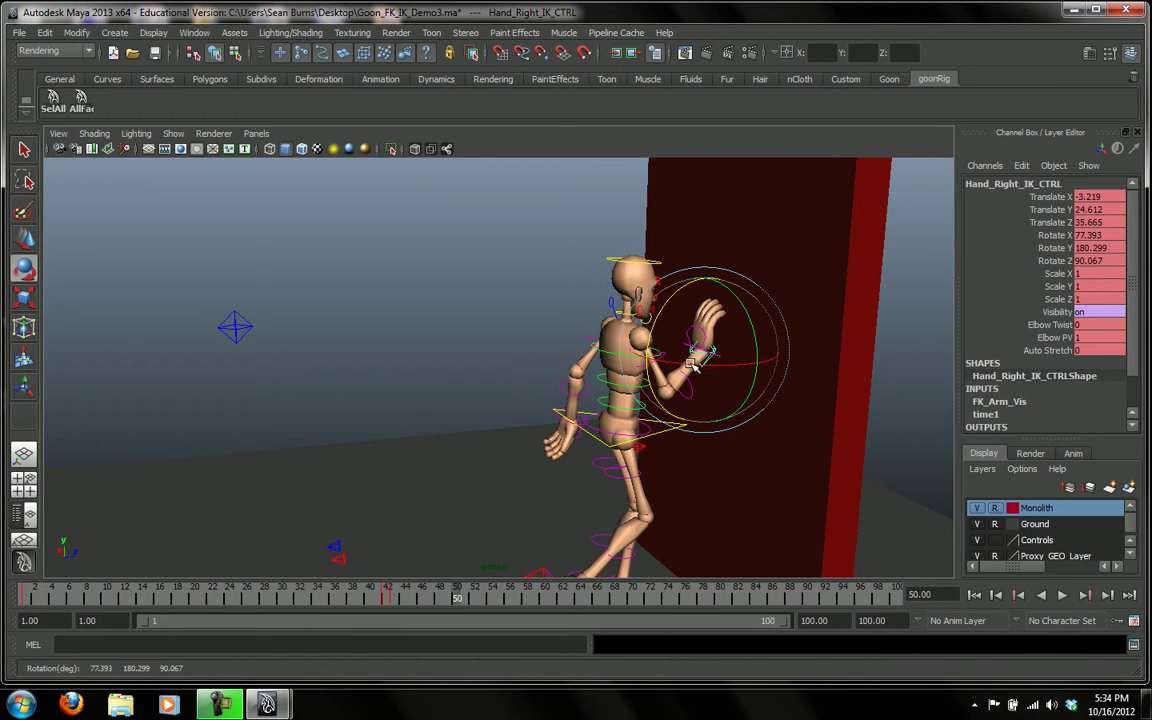
pyautogui.press('w')
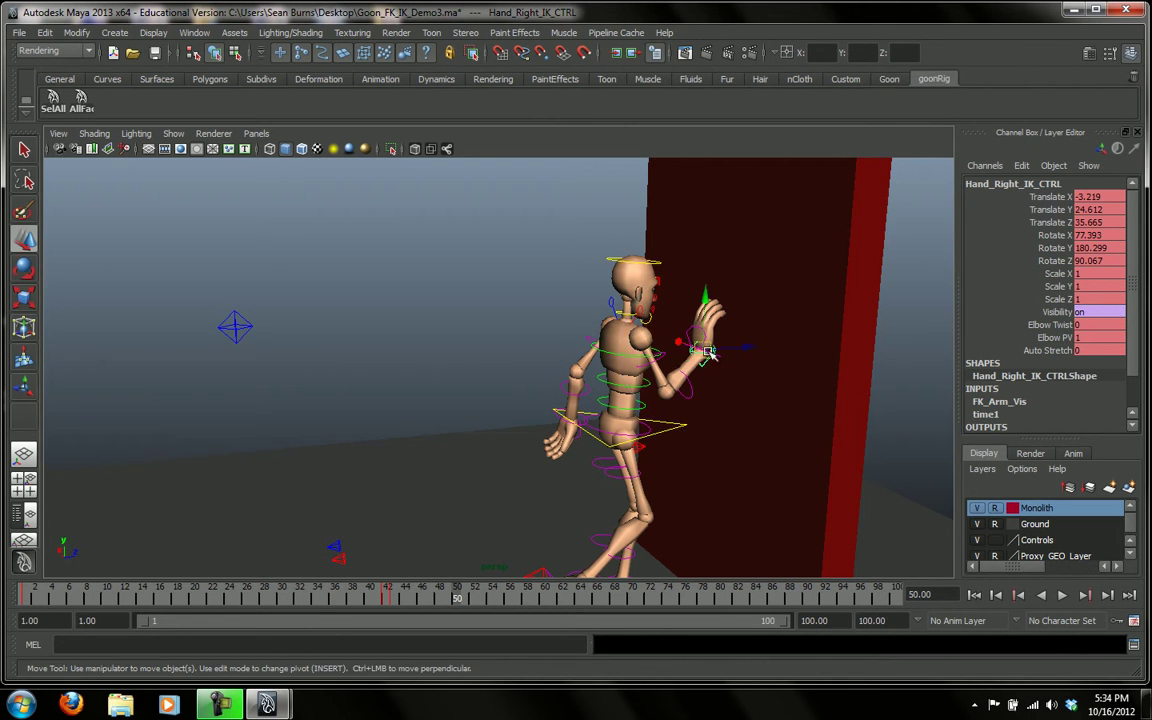
pyautogui.moveTo(744, 348); pyautogui.dragTo(772, 371)
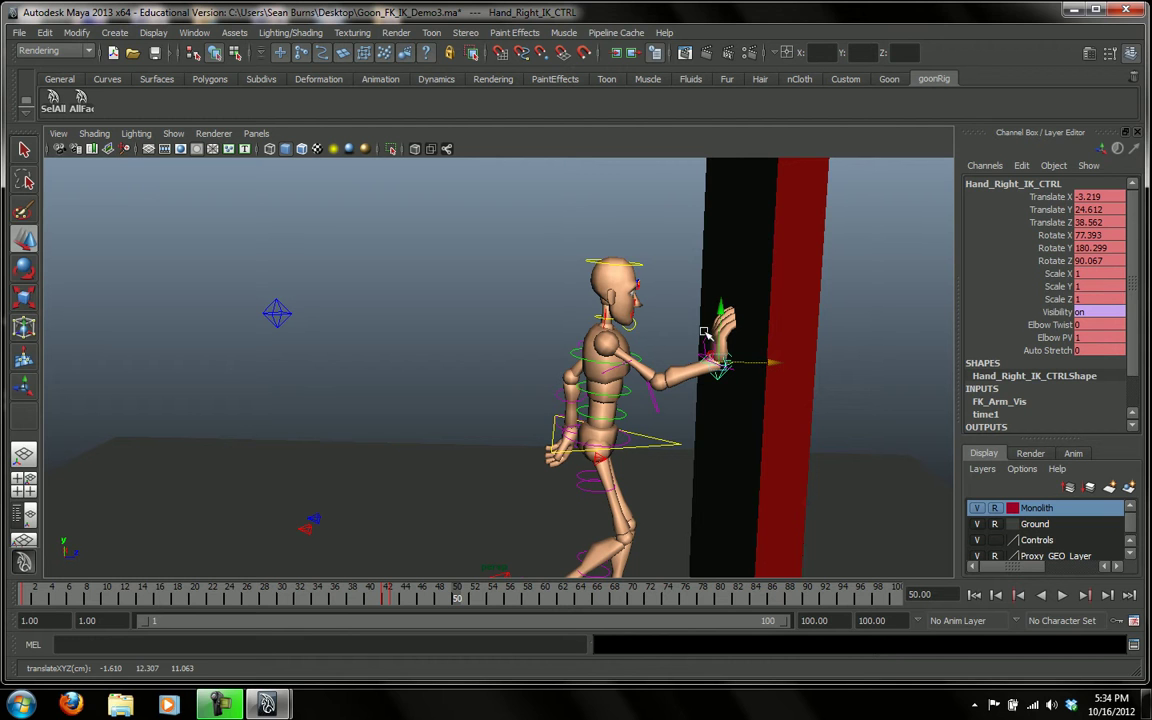
pyautogui.press('e')
pyautogui.moveTo(685, 303); pyautogui.dragTo(686, 313)
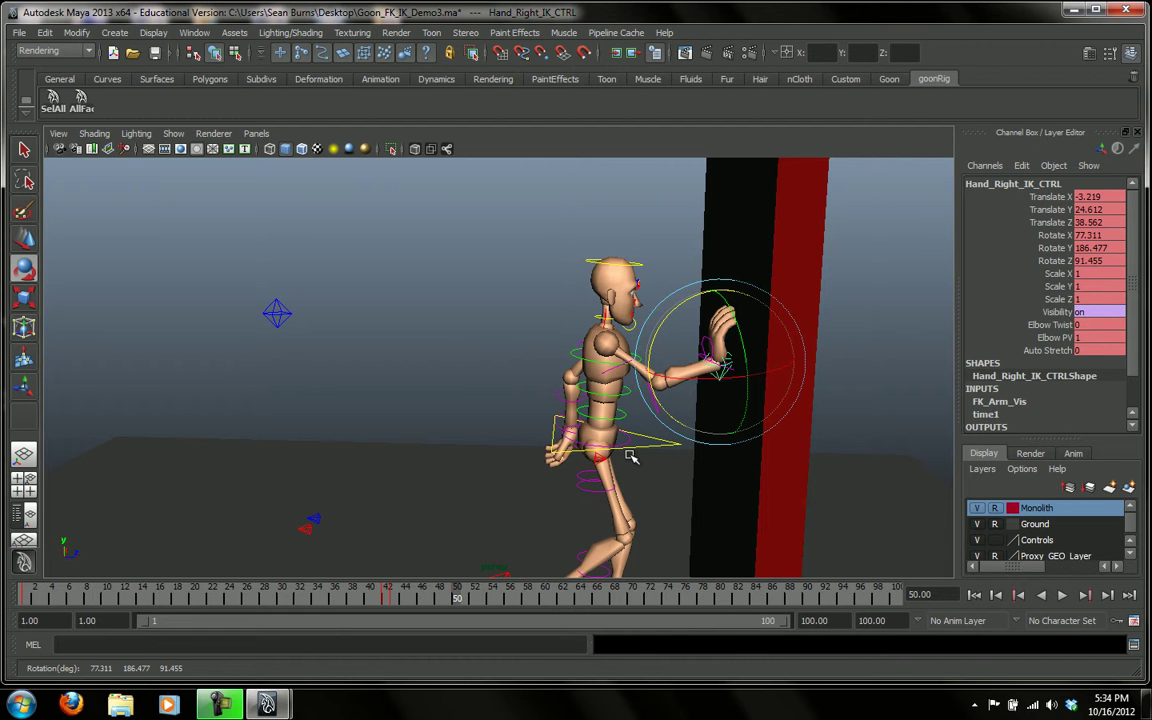
pyautogui.hotkey('alt', 'v')
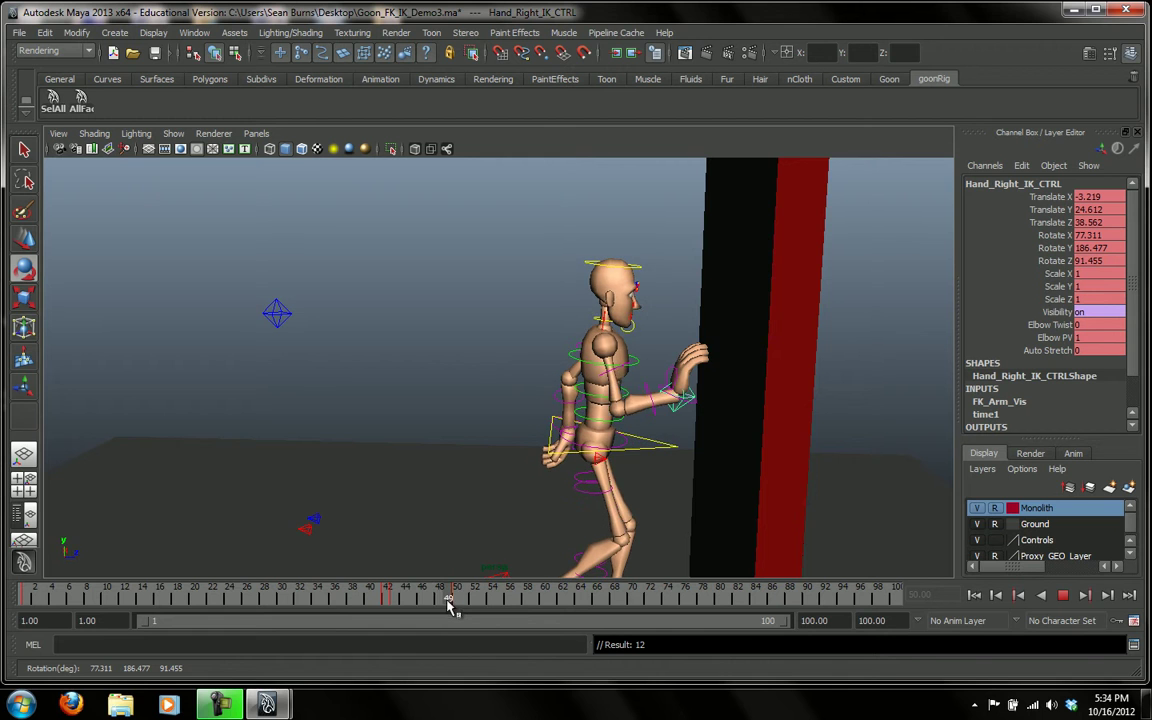
pyautogui.moveTo(460, 610)
pyautogui.mouseDown()
pyautogui.moveTo(393, 617)
pyautogui.moveTo(460, 622)
pyautogui.mouseUp()
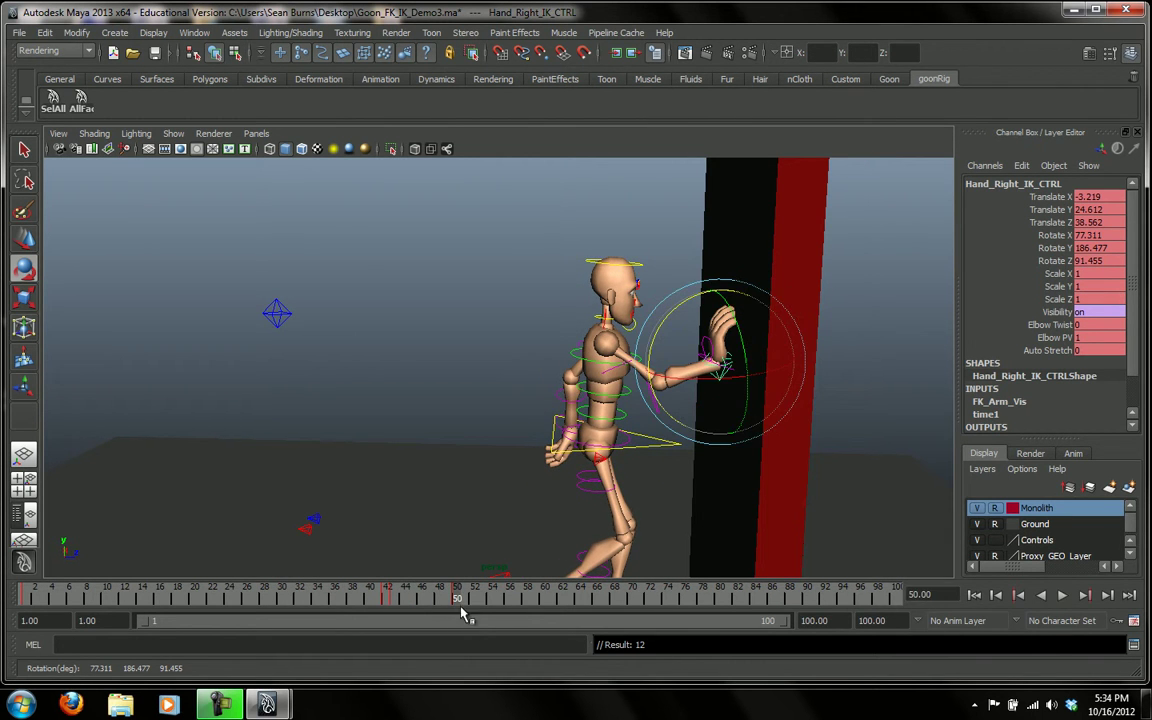
# Step: Set the right hand IK control's keys at frames 50 and 43 to linear tangents and play back the motion
pyautogui.rightClick(460, 607)
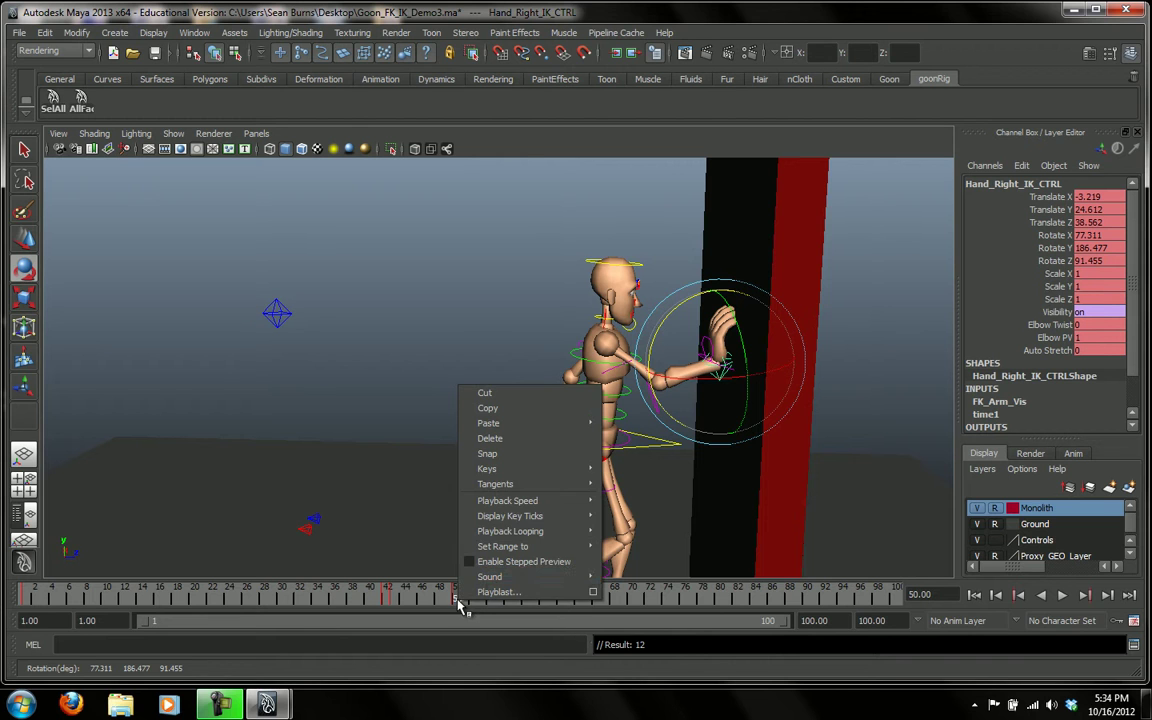
pyautogui.moveTo(508, 486)
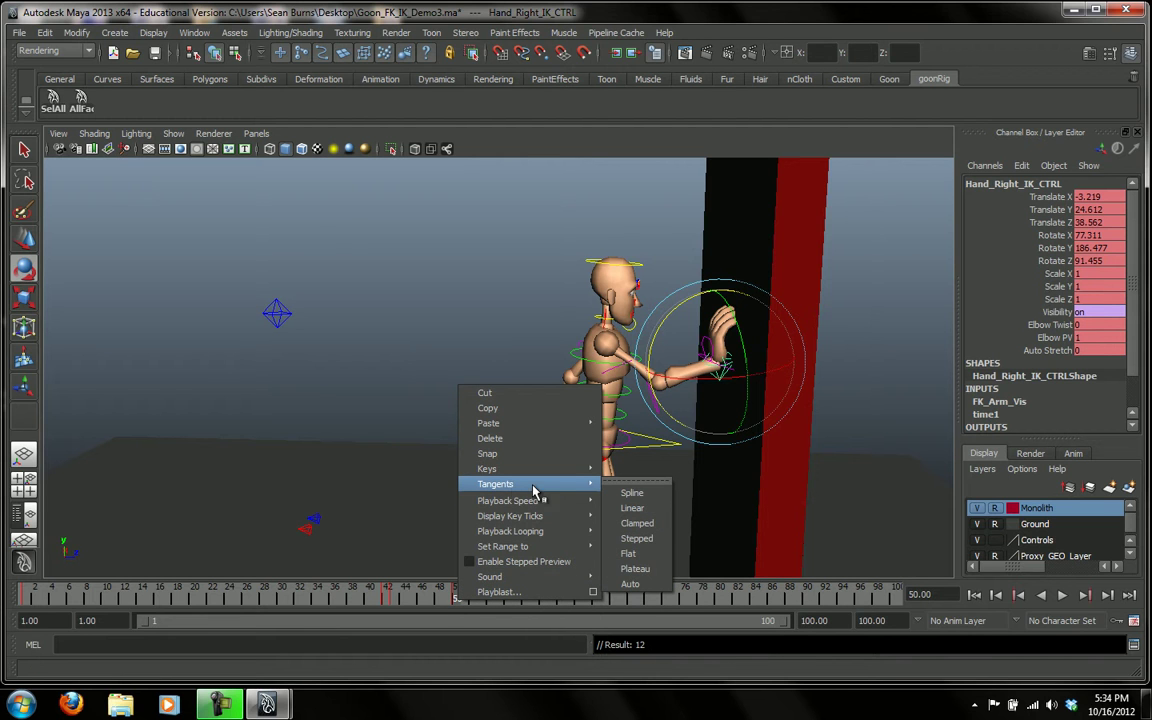
pyautogui.click(628, 507)
pyautogui.moveTo(480, 598); pyautogui.dragTo(396, 611)
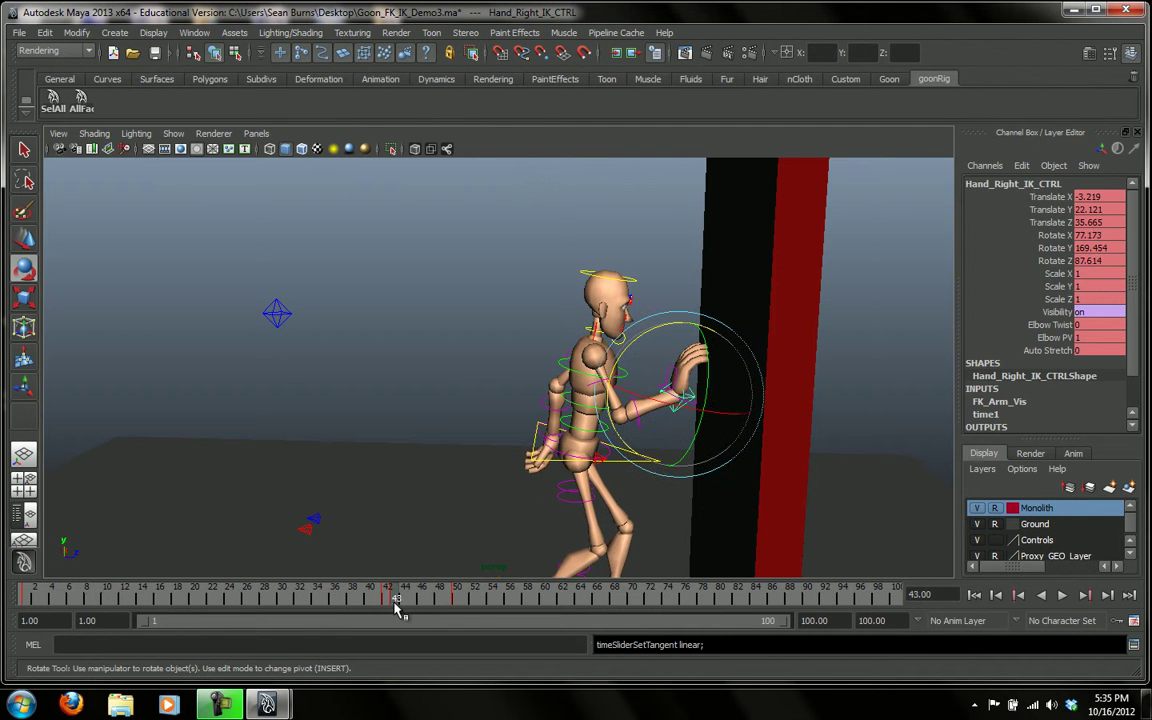
pyautogui.rightClick(396, 608)
pyautogui.moveTo(520, 502)
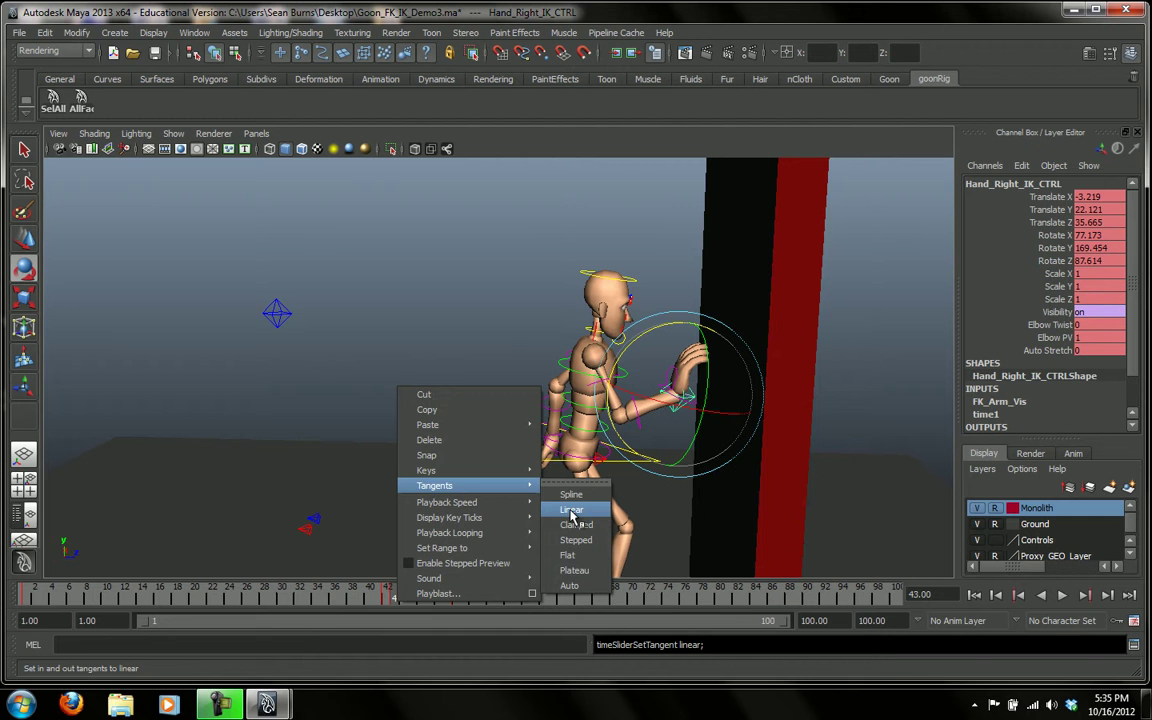
pyautogui.click(572, 512)
pyautogui.hotkey('alt', 'v')
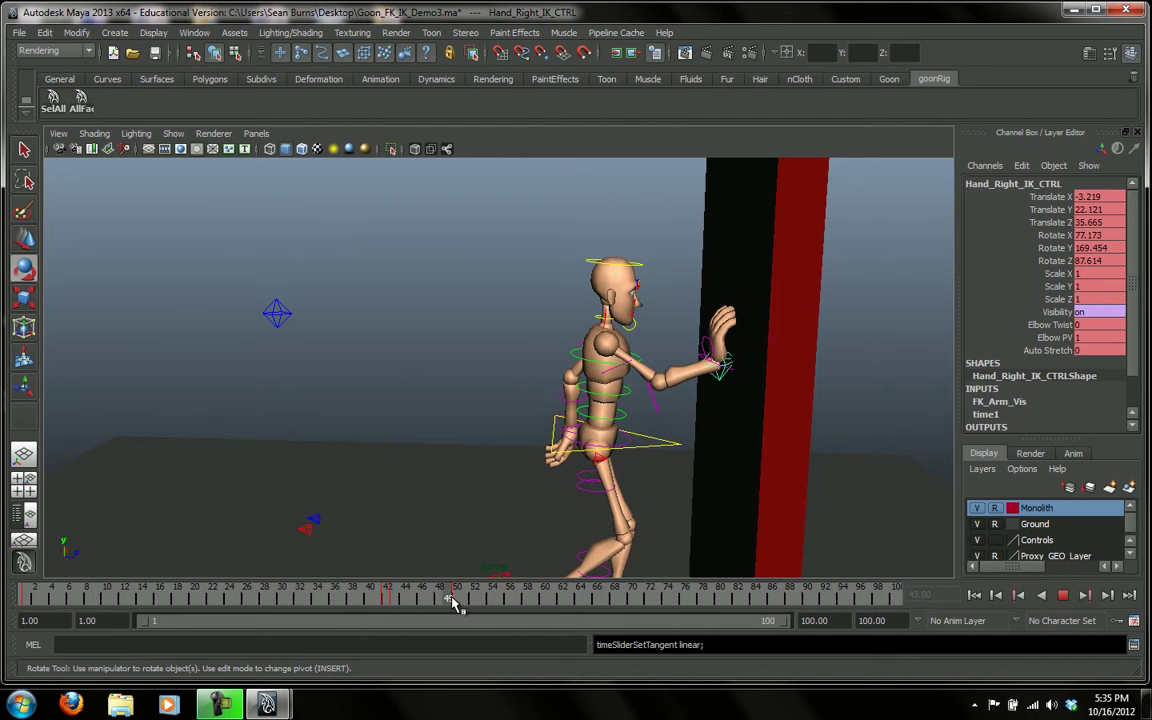
pyautogui.click(452, 603)
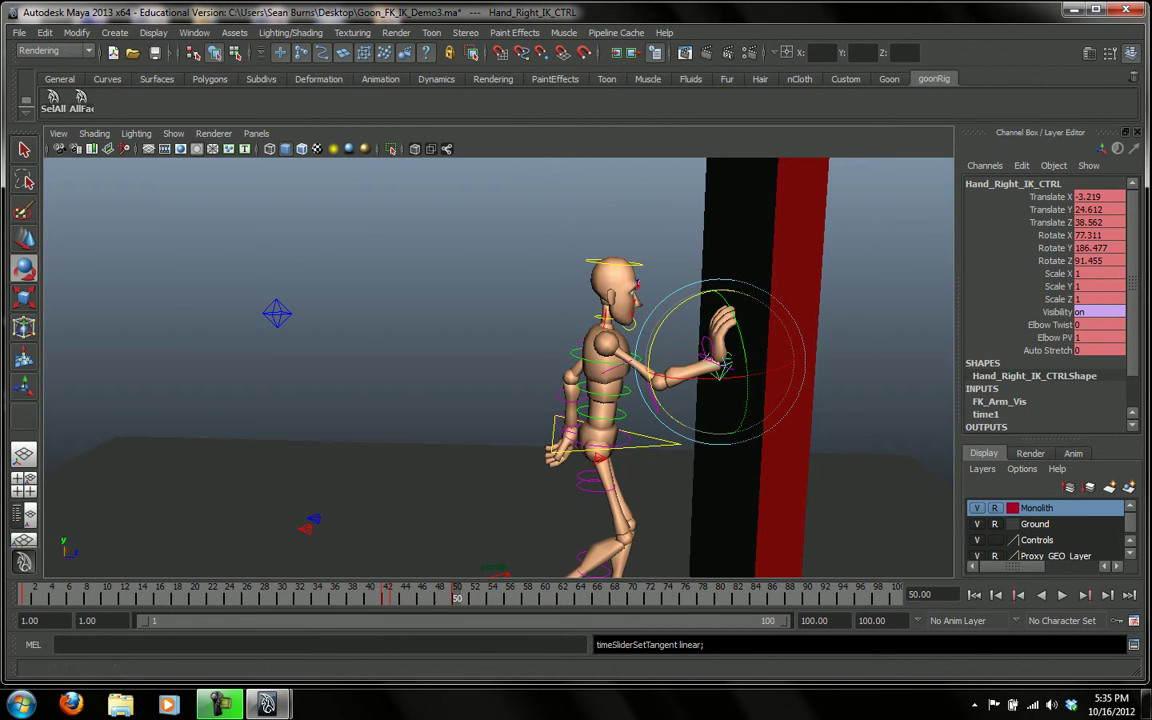
# Step: Set the default out tangent to Linear in the animation preferences, save them, and preview the hand's motion
pyautogui.click(1134, 622)
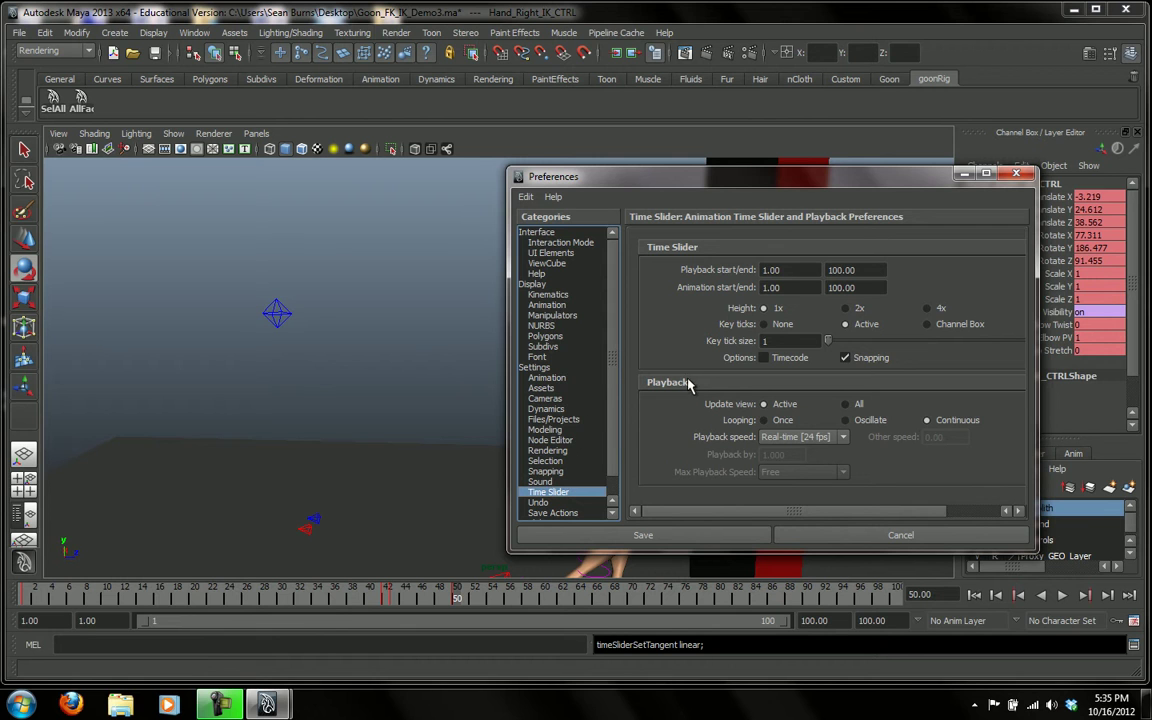
pyautogui.click(545, 379)
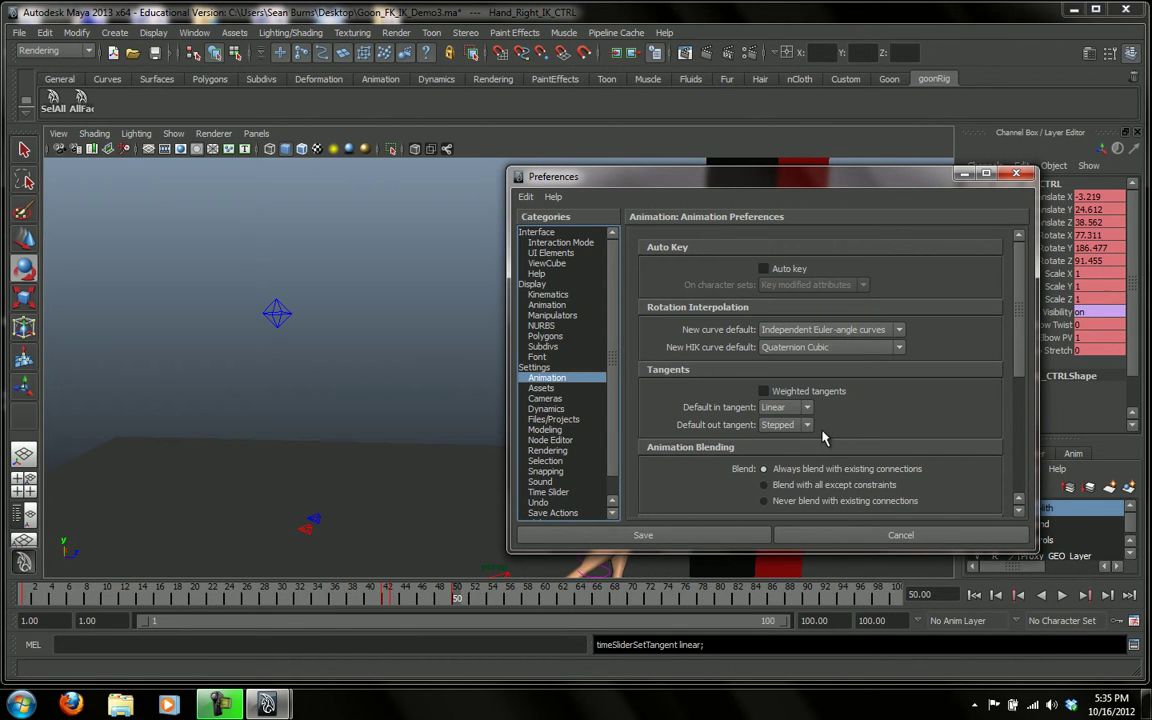
pyautogui.click(806, 426)
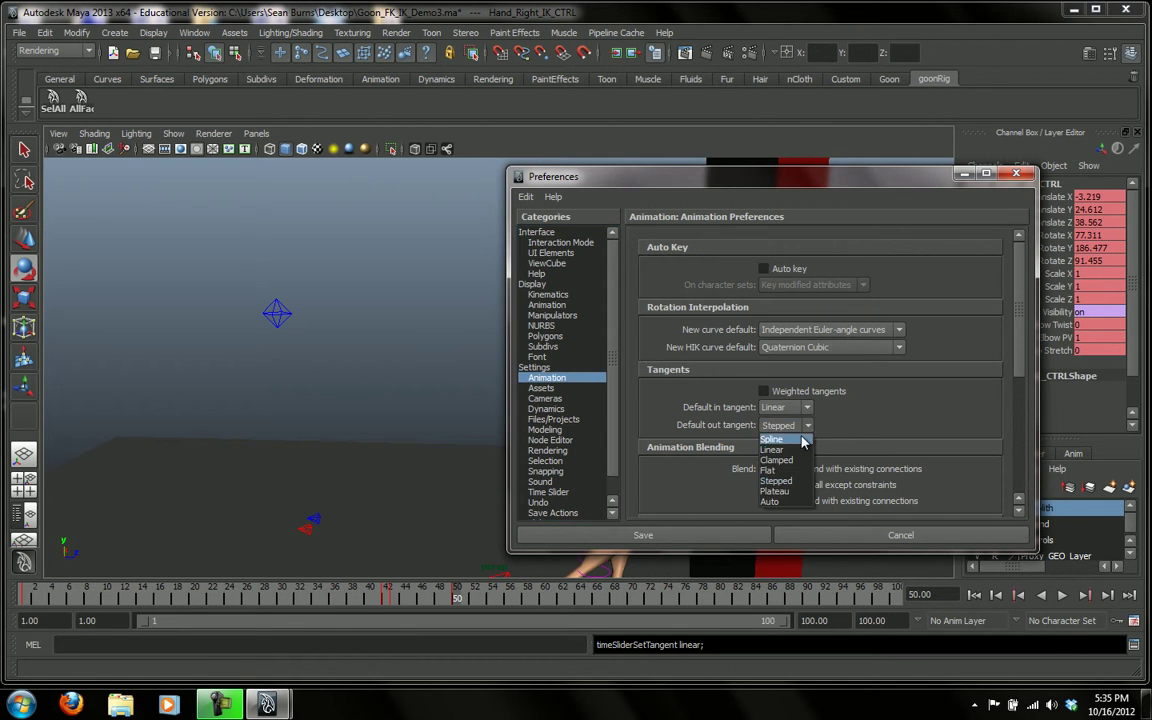
pyautogui.click(790, 450)
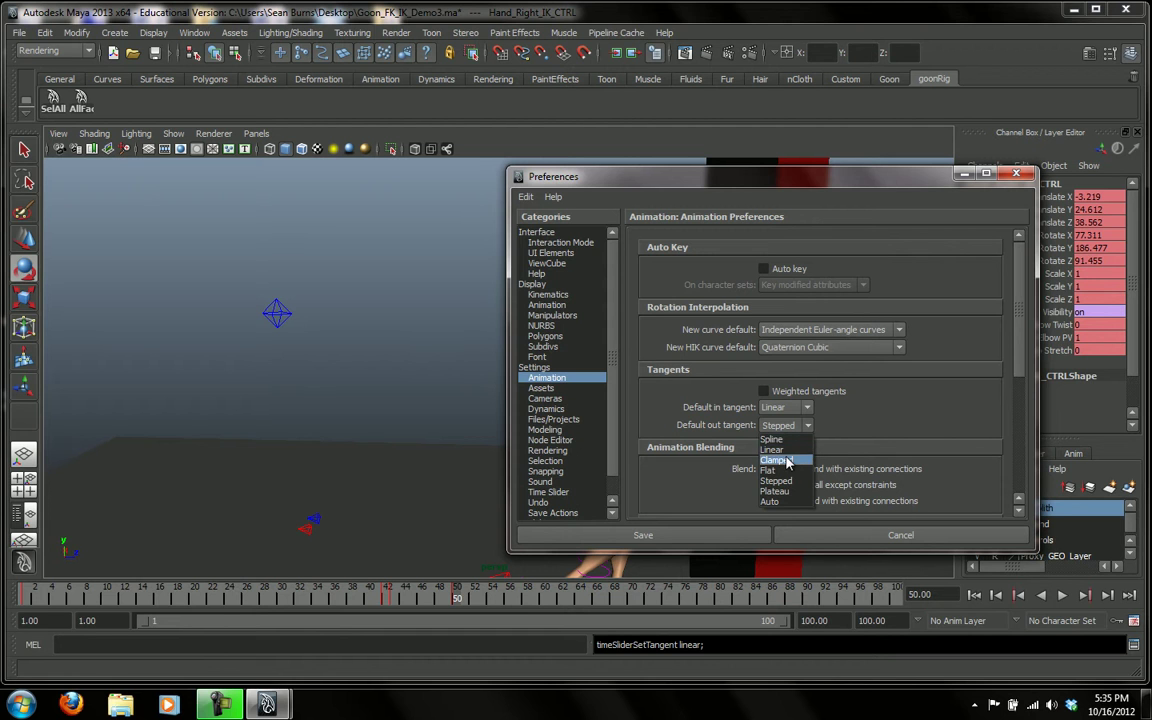
pyautogui.click(645, 537)
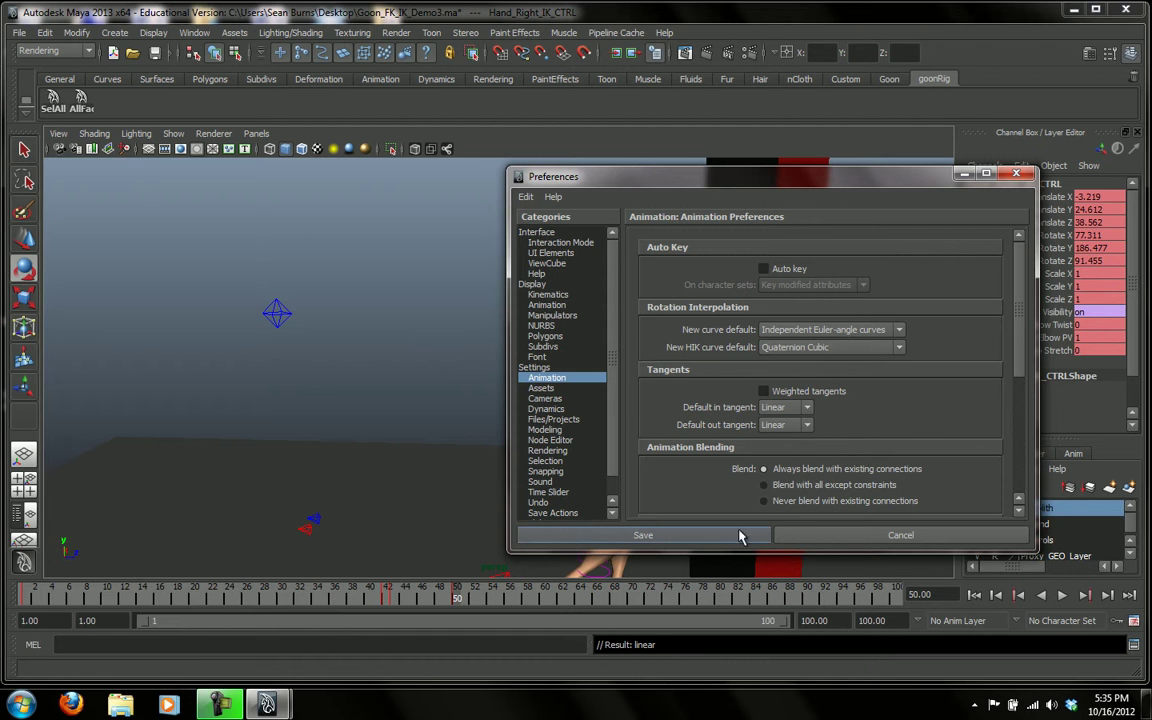
pyautogui.hotkey('alt', 'v')
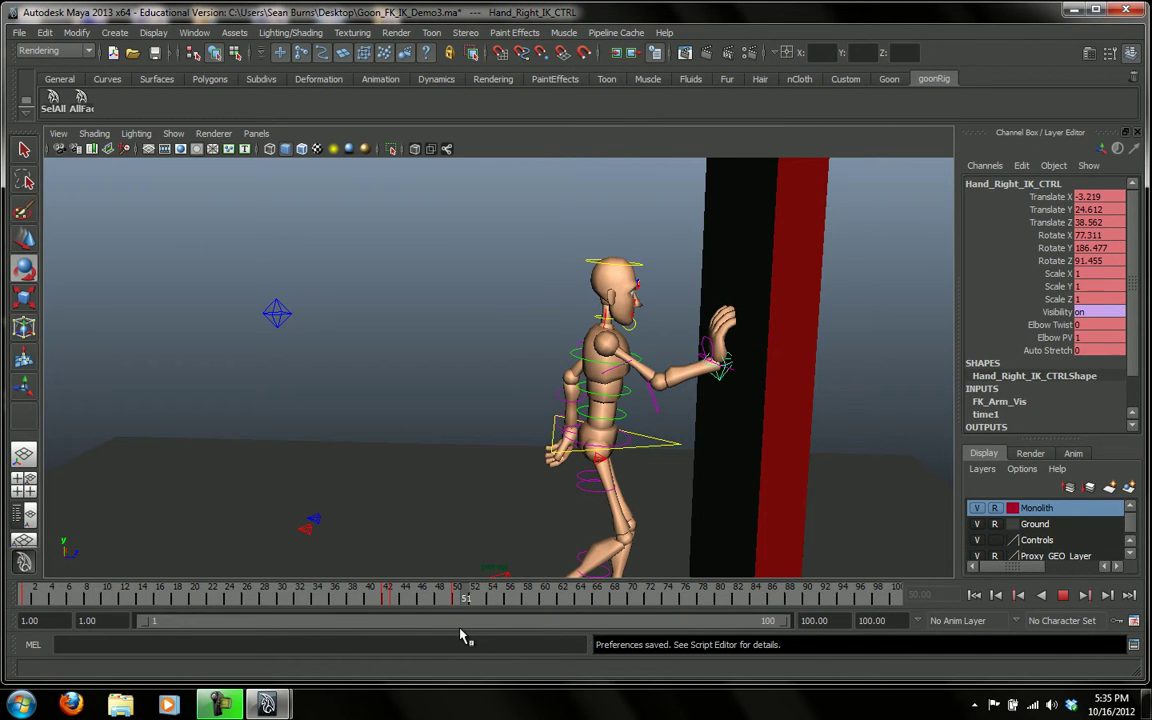
pyautogui.hotkey('alt', 'v')
# Step: Set the right hand control's Master Grip to 29.9 and Master Spread to 6.7 at frame 50
pyautogui.press('e')
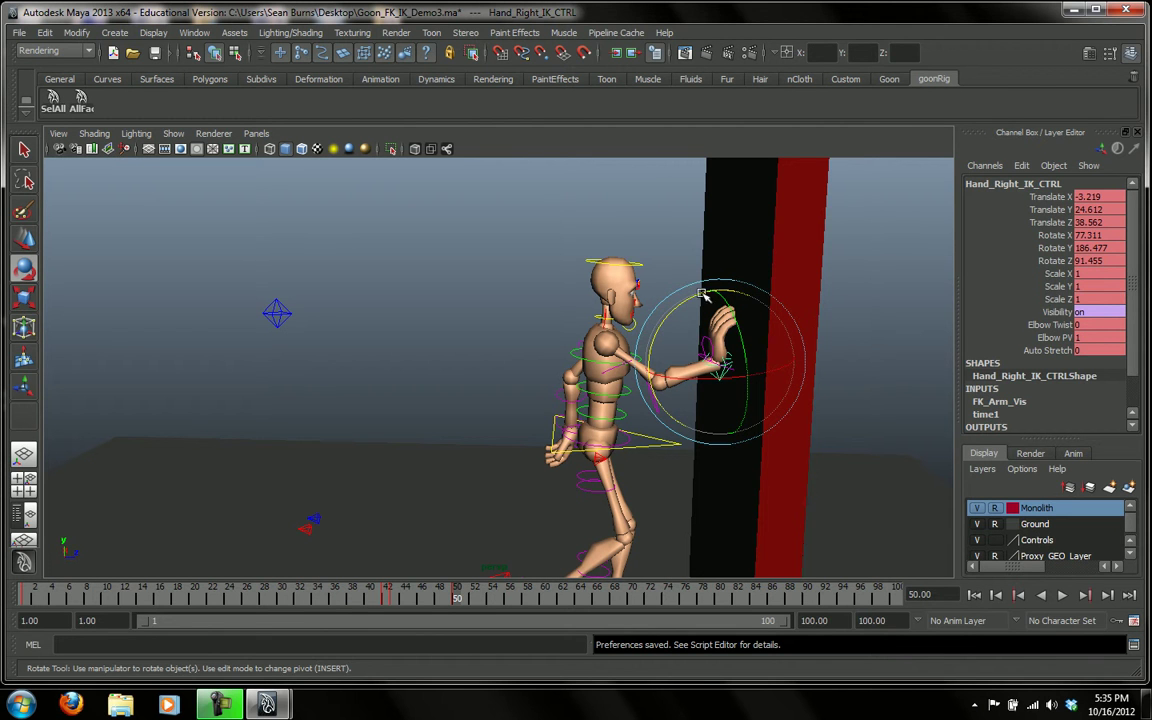
pyautogui.click(448, 451)
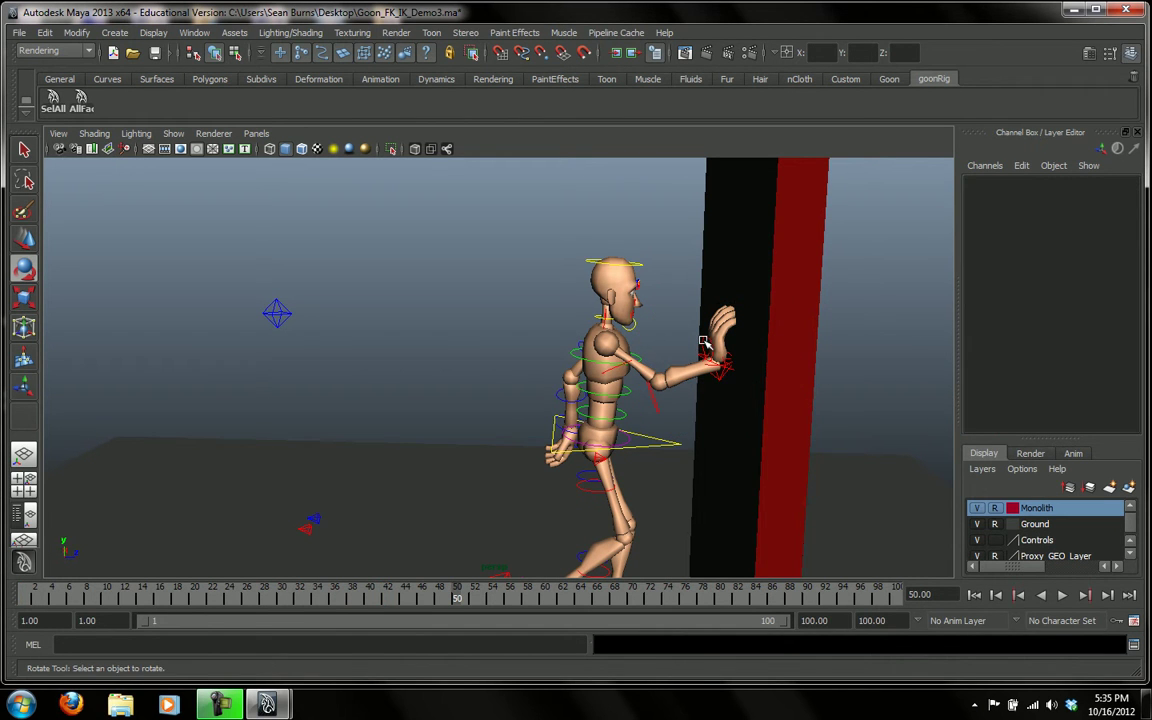
pyautogui.click(704, 343)
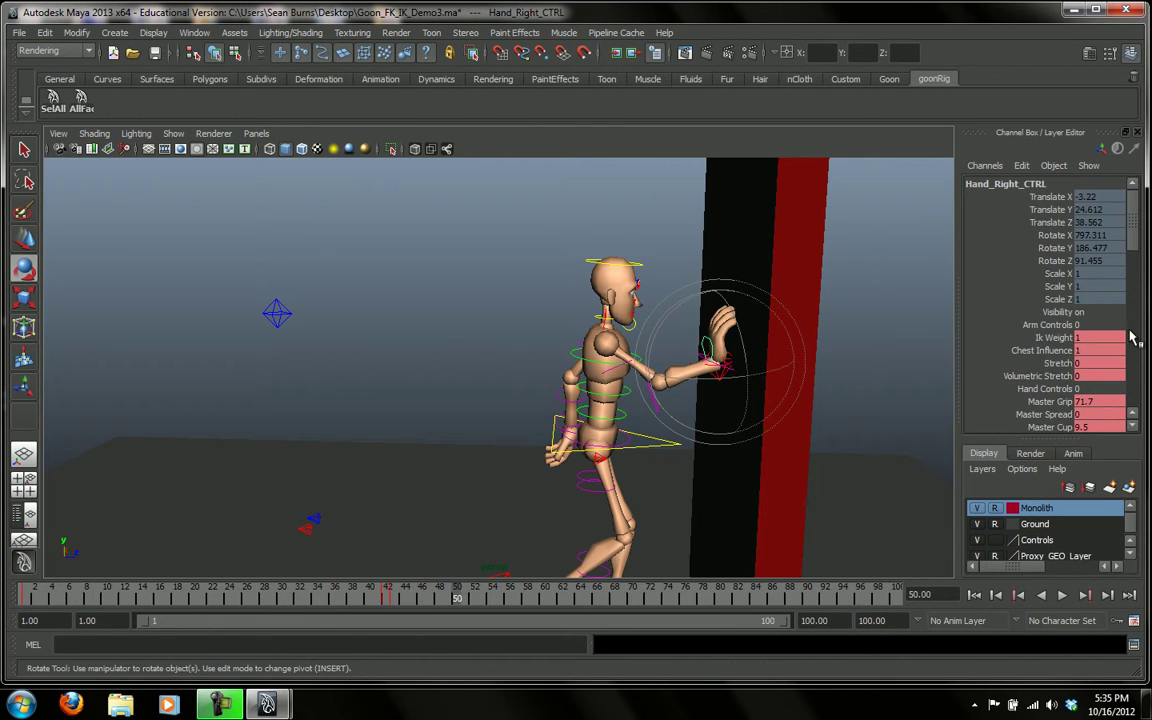
pyautogui.moveTo(1145, 246); pyautogui.dragTo(1143, 248)
pyautogui.scroll(-1, 1130, 250)
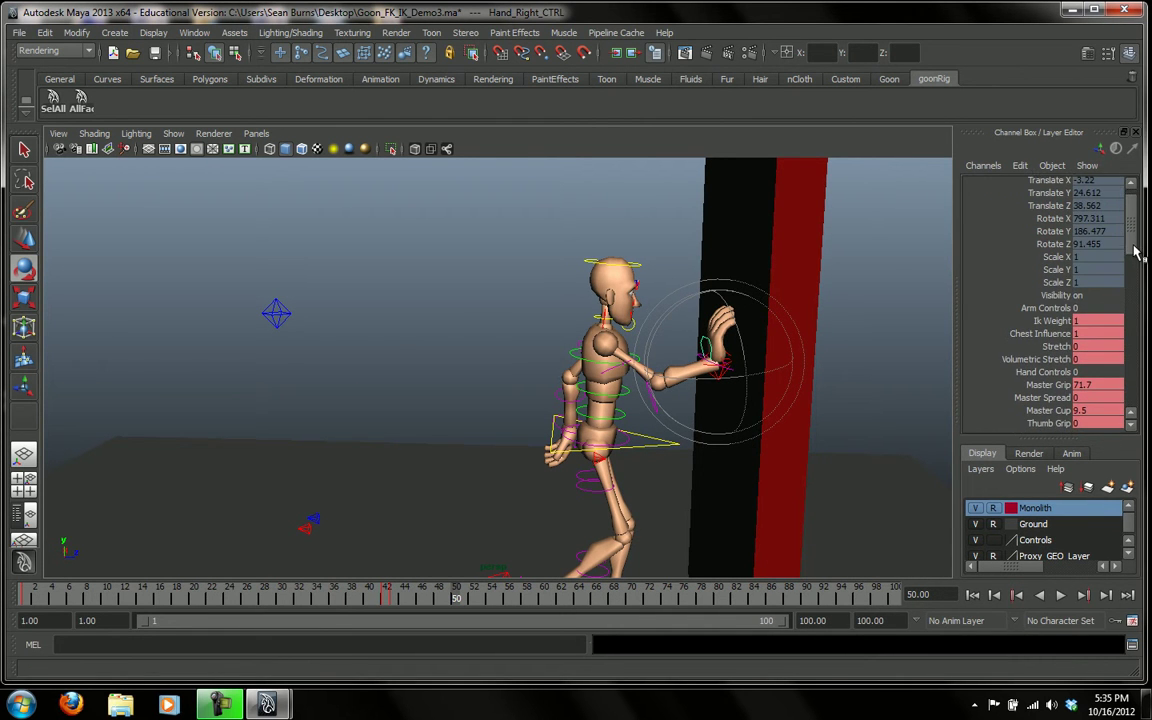
pyautogui.keyDown('alt'); pyautogui.moveTo(939, 391); pyautogui.dragTo(1075, 424); pyautogui.keyUp('alt')
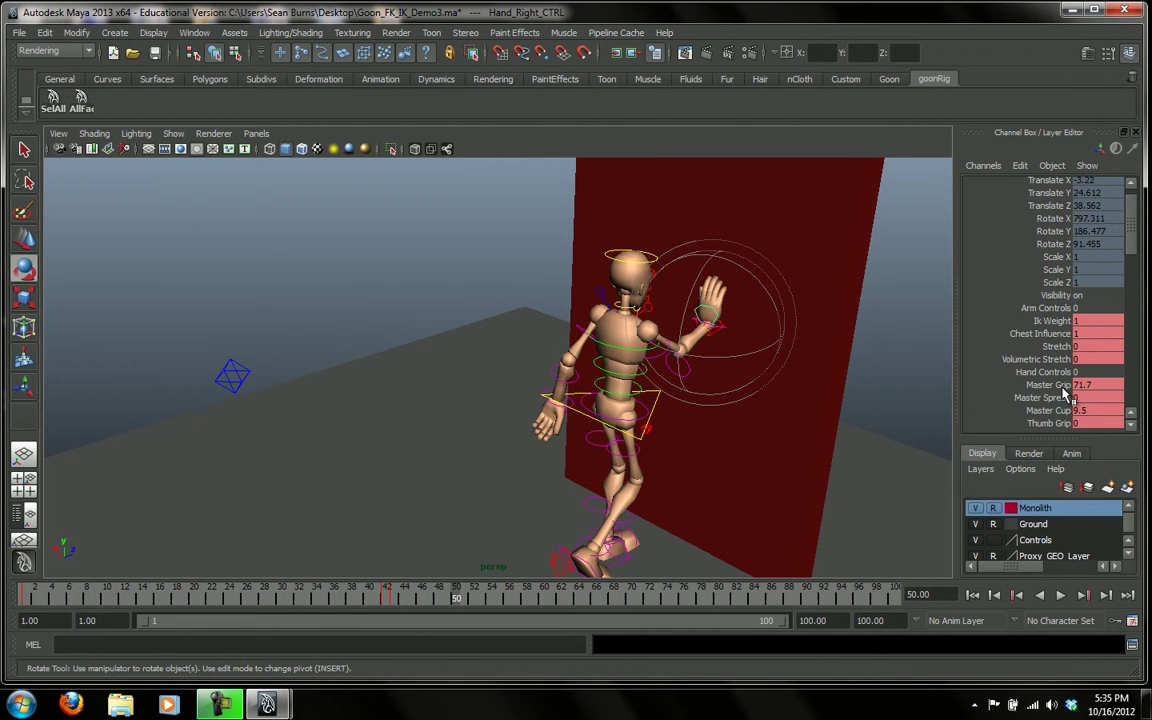
pyautogui.click(1062, 385)
pyautogui.moveTo(820, 374); pyautogui.dragTo(465, 359, button='middle')
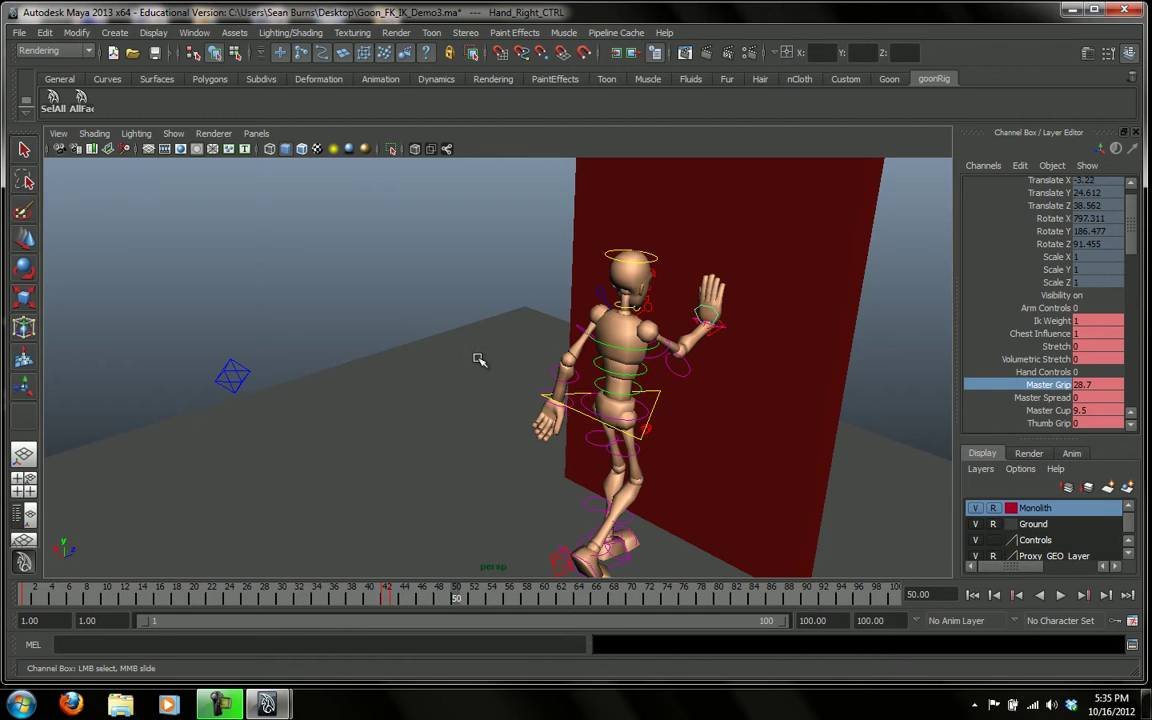
pyautogui.rightClick(1053, 390)
pyautogui.click(958, 28)
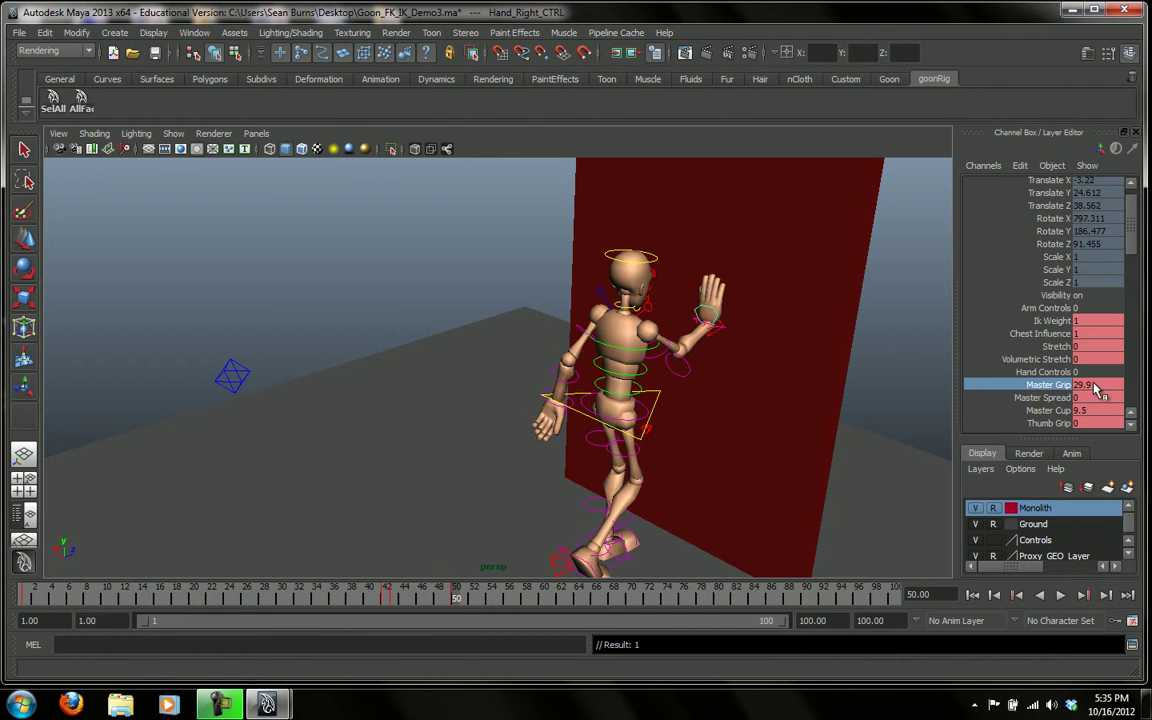
pyautogui.click(1042, 397)
pyautogui.moveTo(787, 344); pyautogui.dragTo(889, 376, button='middle')
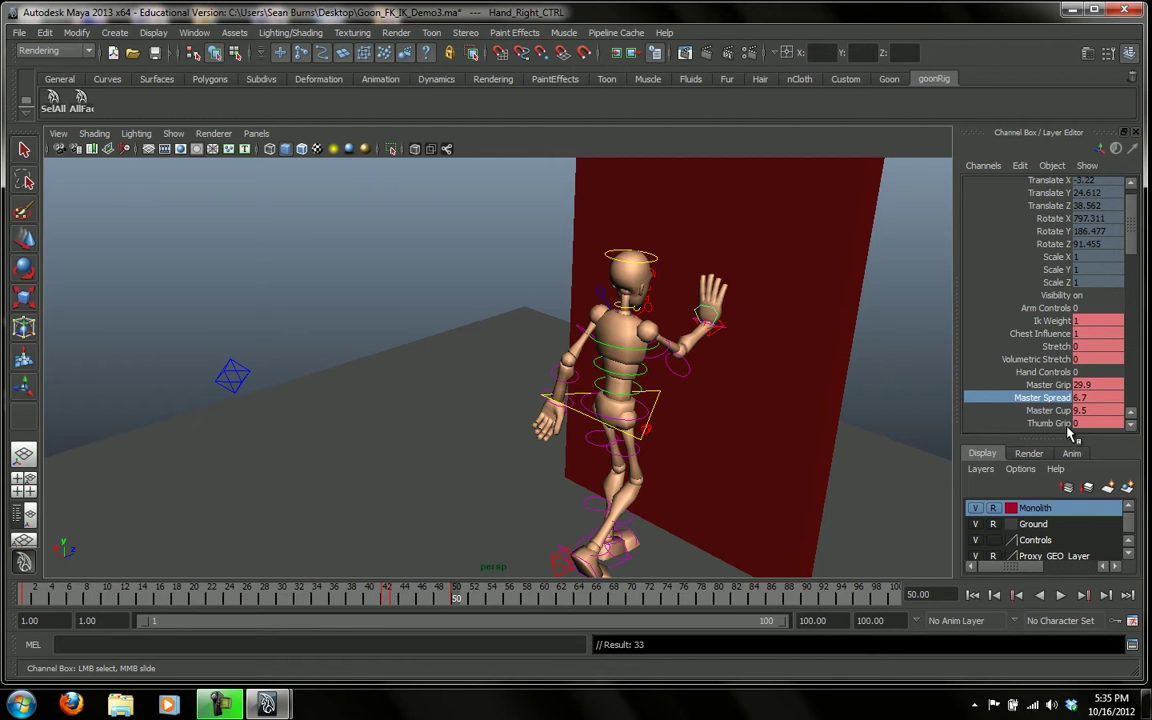
# Step: Key the right hand control's Master Spread at frame 50, then set Master Cup to -3.3 and key it
pyautogui.rightClick(1058, 399)
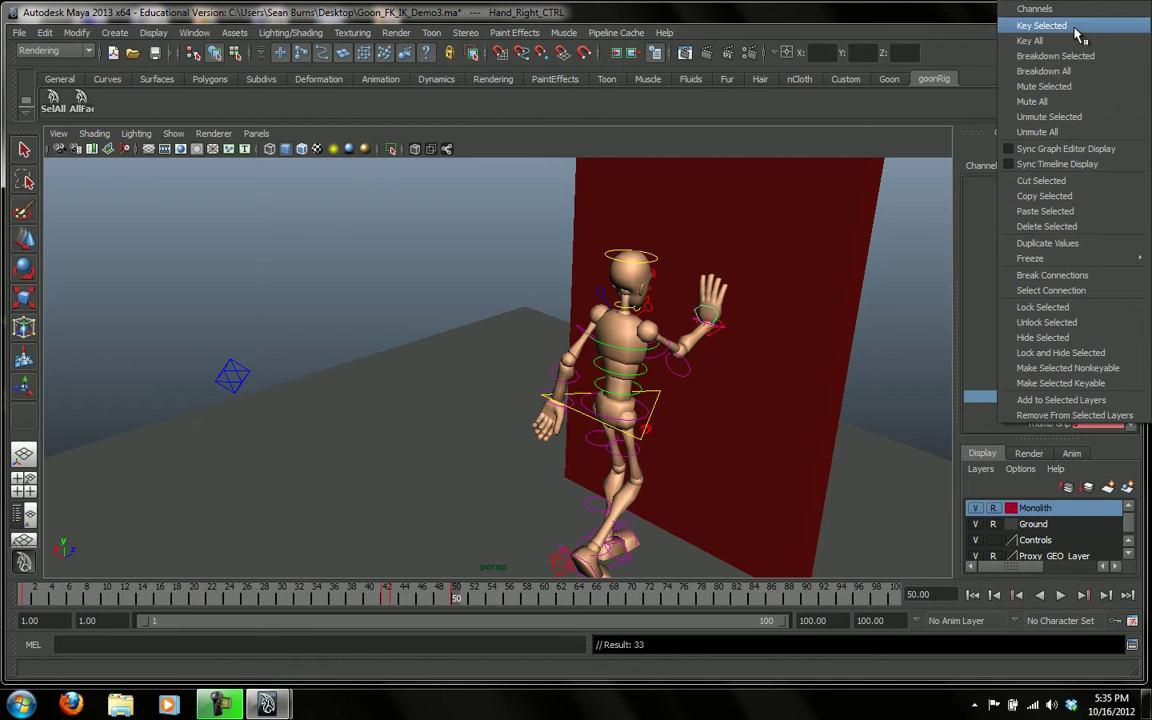
pyautogui.click(1041, 25)
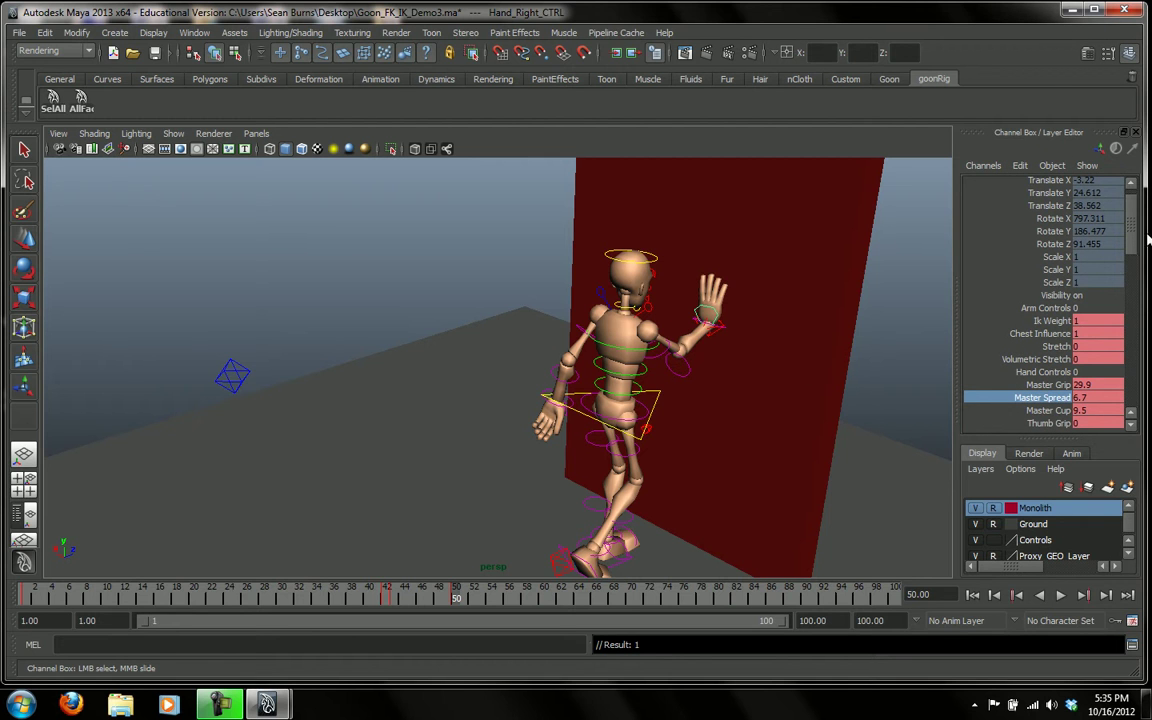
pyautogui.keyDown('alt'); pyautogui.moveTo(776, 314); pyautogui.dragTo(817, 427); pyautogui.keyUp('alt')
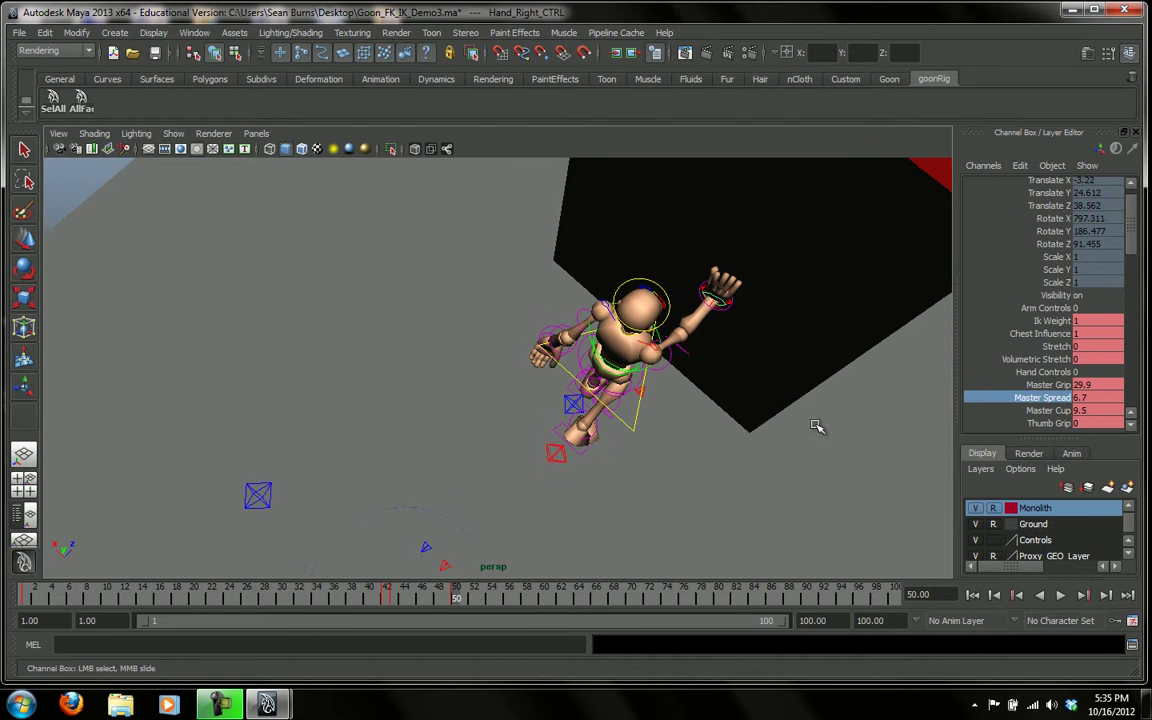
pyautogui.click(1058, 410)
pyautogui.moveTo(764, 364); pyautogui.dragTo(755, 368, button='middle')
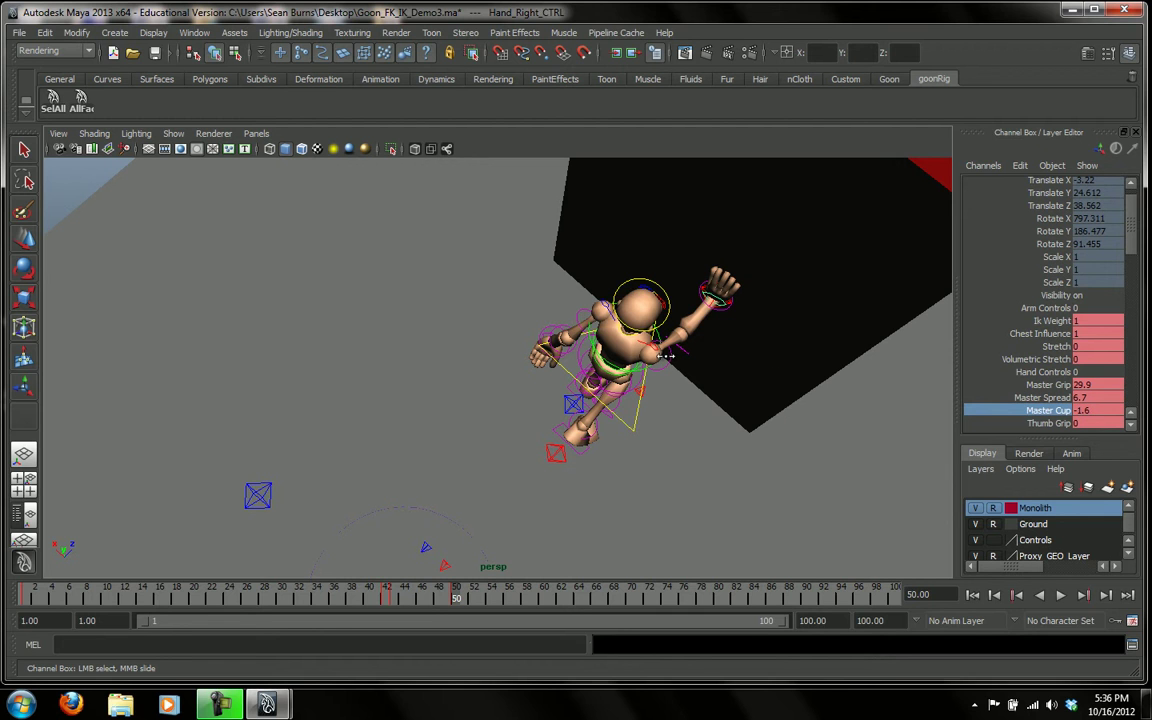
pyautogui.press('s')
# Step: Set the right hand control's Thumb Base to 0.8 and key it at frame 50
pyautogui.moveTo(1127, 269); pyautogui.dragTo(1122, 365)
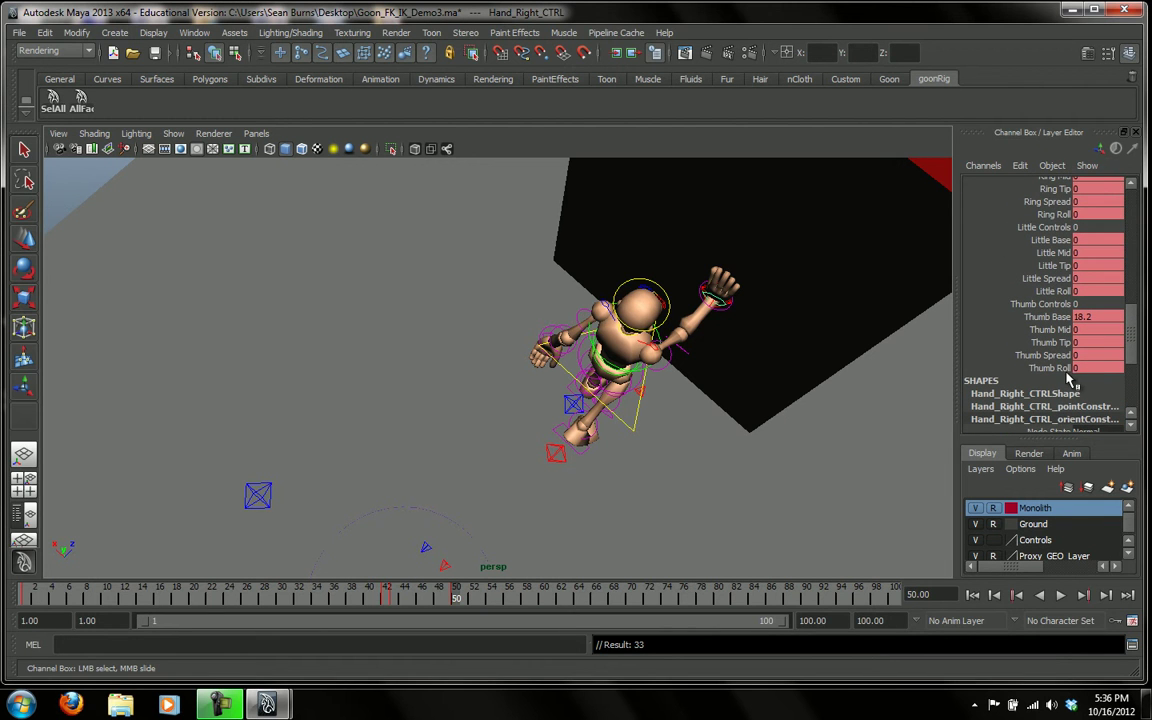
pyautogui.click(1053, 318)
pyautogui.moveTo(755, 361); pyautogui.dragTo(879, 372, button='middle')
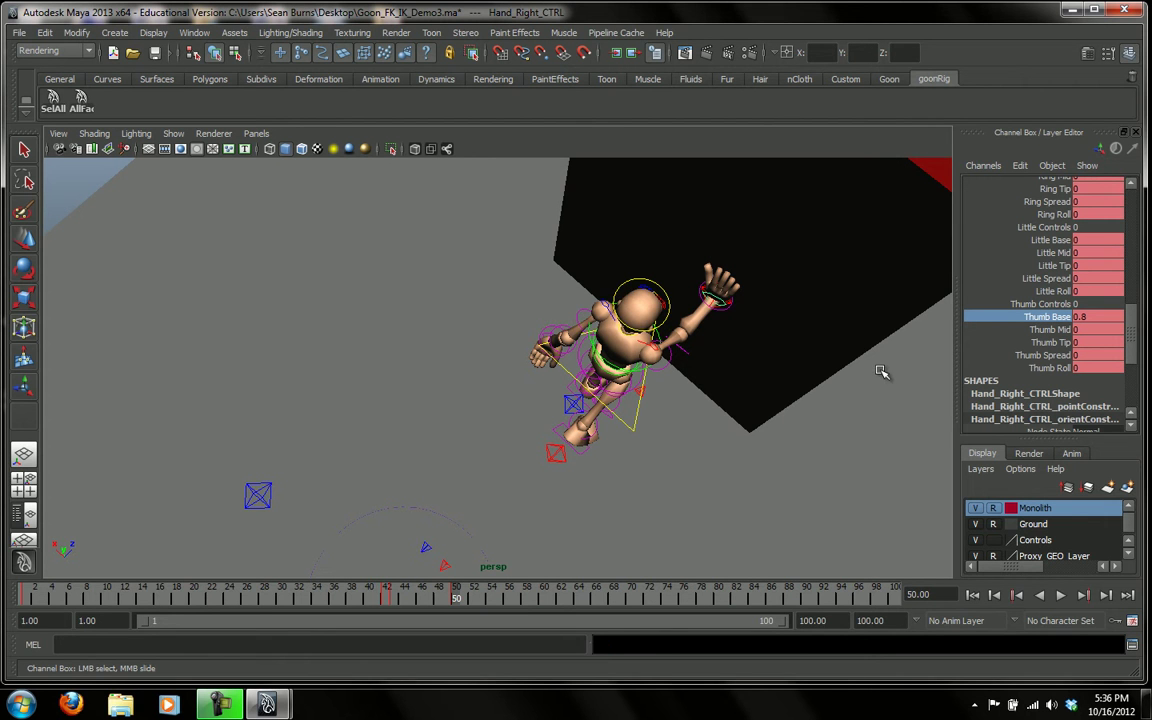
pyautogui.keyDown('alt'); pyautogui.moveTo(882, 373); pyautogui.dragTo(843, 345); pyautogui.keyUp('alt')
pyautogui.rightClick(1000, 318)
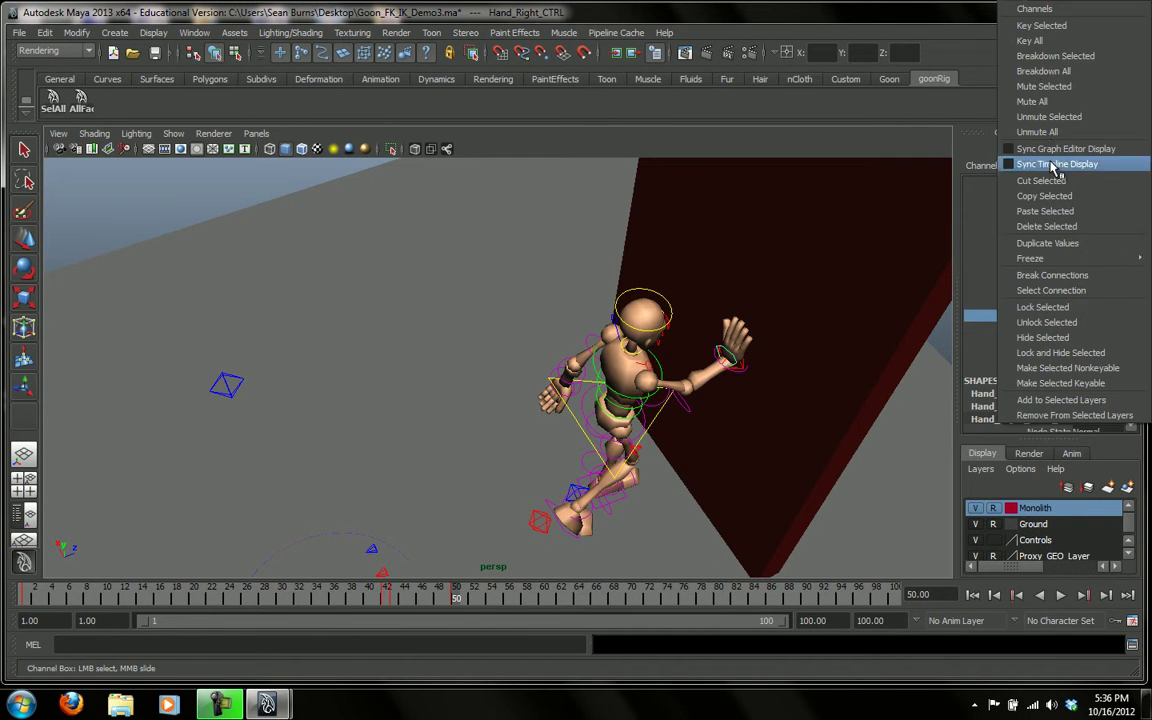
pyautogui.click(1041, 40)
# Step: Set the right hand control's Master Grip to 42.5 and Master Cup to 1.2, and key both at frame 50
pyautogui.moveTo(1122, 350); pyautogui.dragTo(1149, 258)
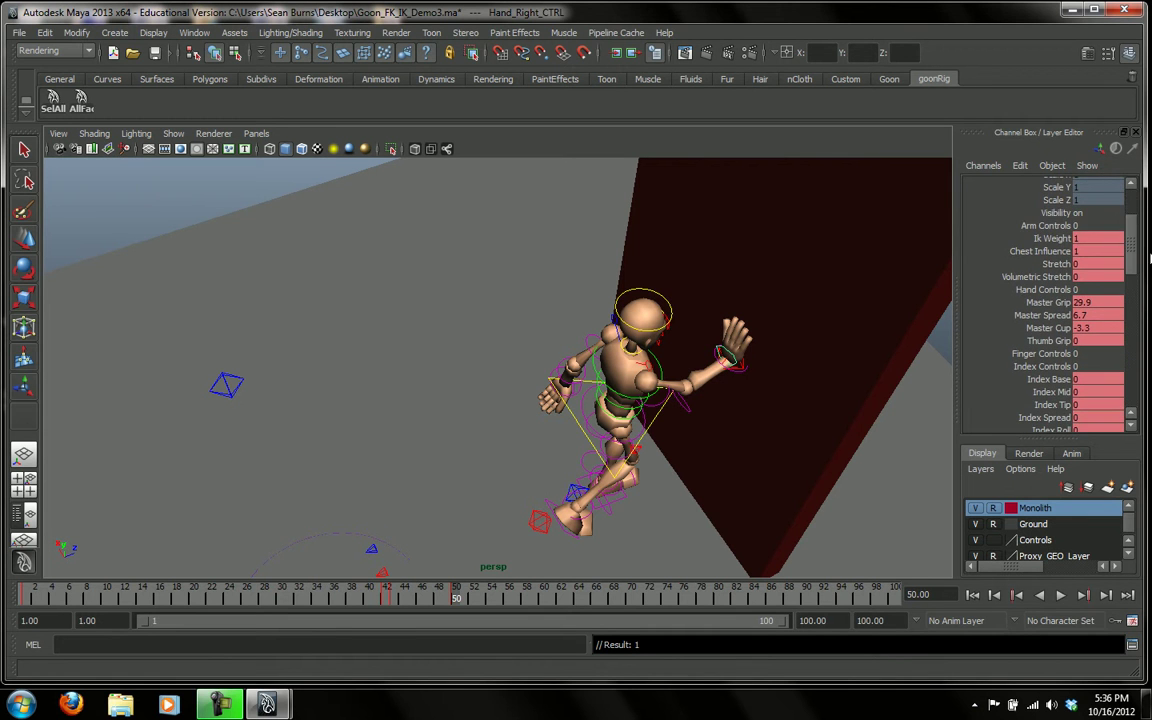
pyautogui.click(1045, 302)
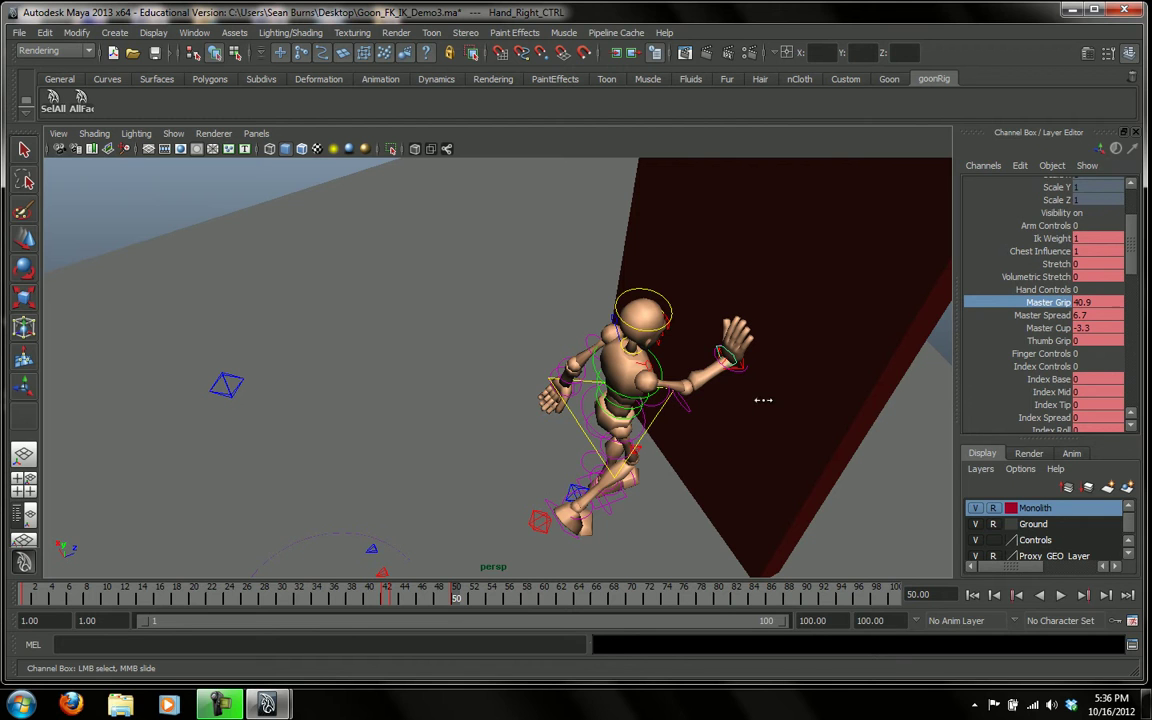
pyautogui.click(1045, 328)
pyautogui.moveTo(872, 359); pyautogui.dragTo(916, 361, button='middle')
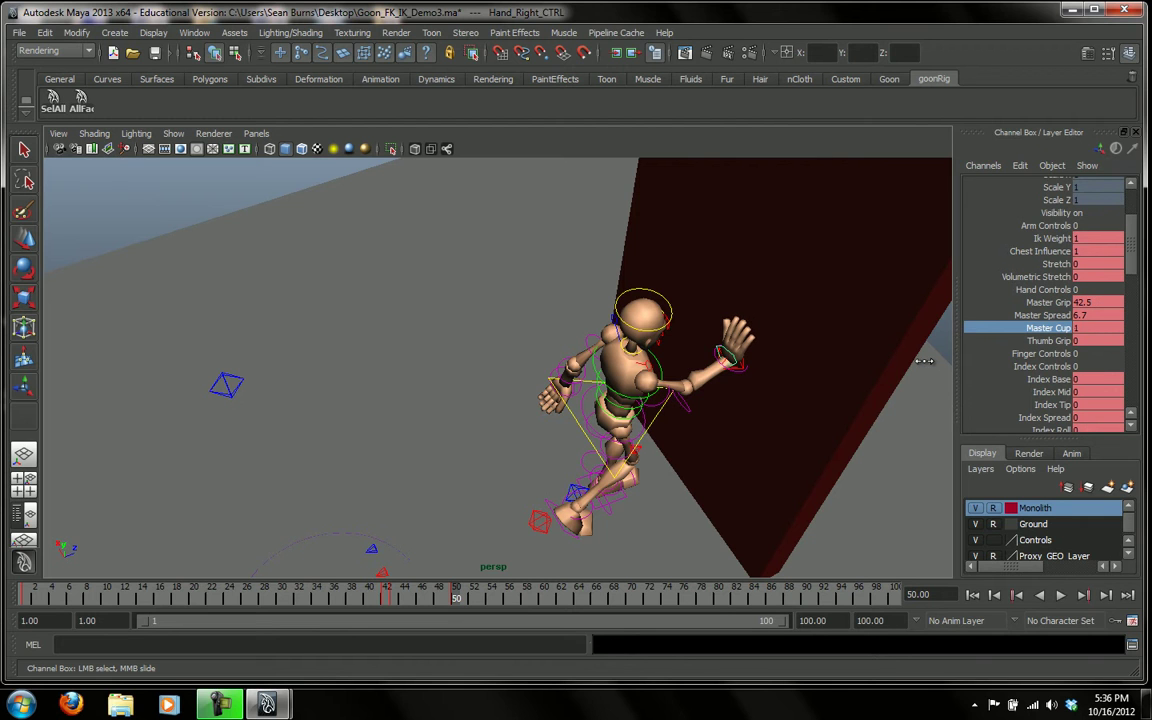
pyautogui.rightClick(1041, 331)
pyautogui.click(1041, 55)
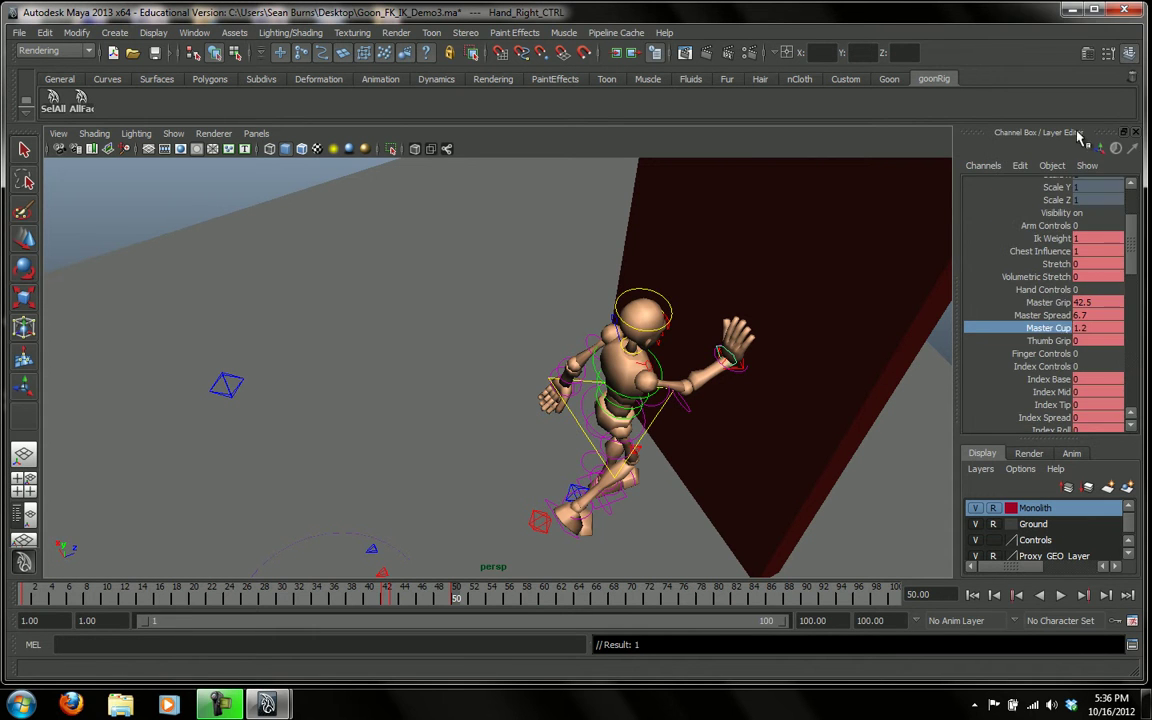
pyautogui.rightClick(1057, 306)
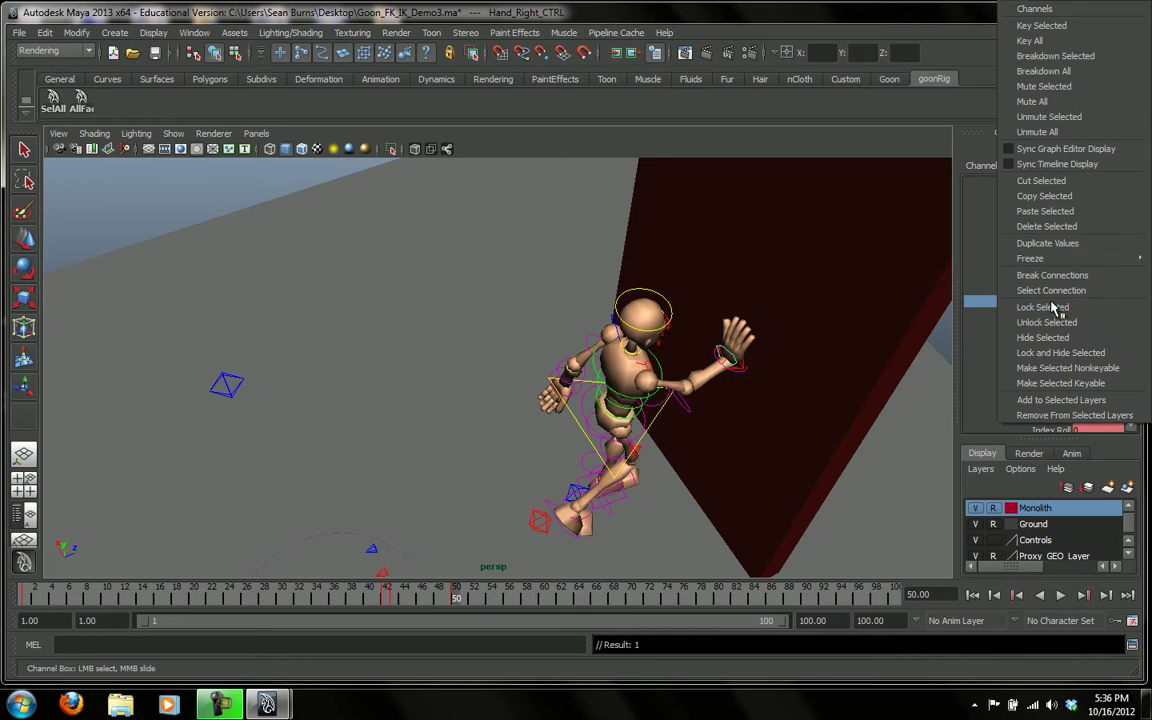
pyautogui.click(1066, 27)
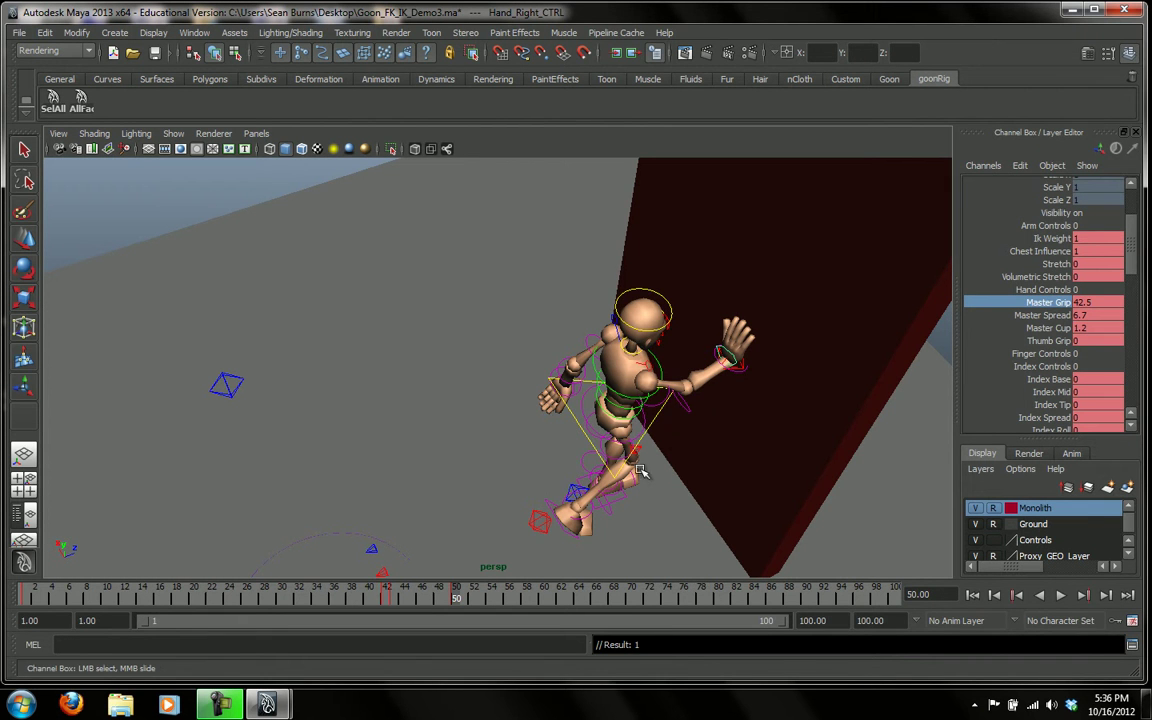
# Step: Move the right hand IK control closer to the monolith at frame 50, to Translate Z 38.999, key it and preview the motion
pyautogui.keyDown('alt'); pyautogui.moveTo(658, 494); pyautogui.dragTo(516, 397); pyautogui.keyUp('alt')
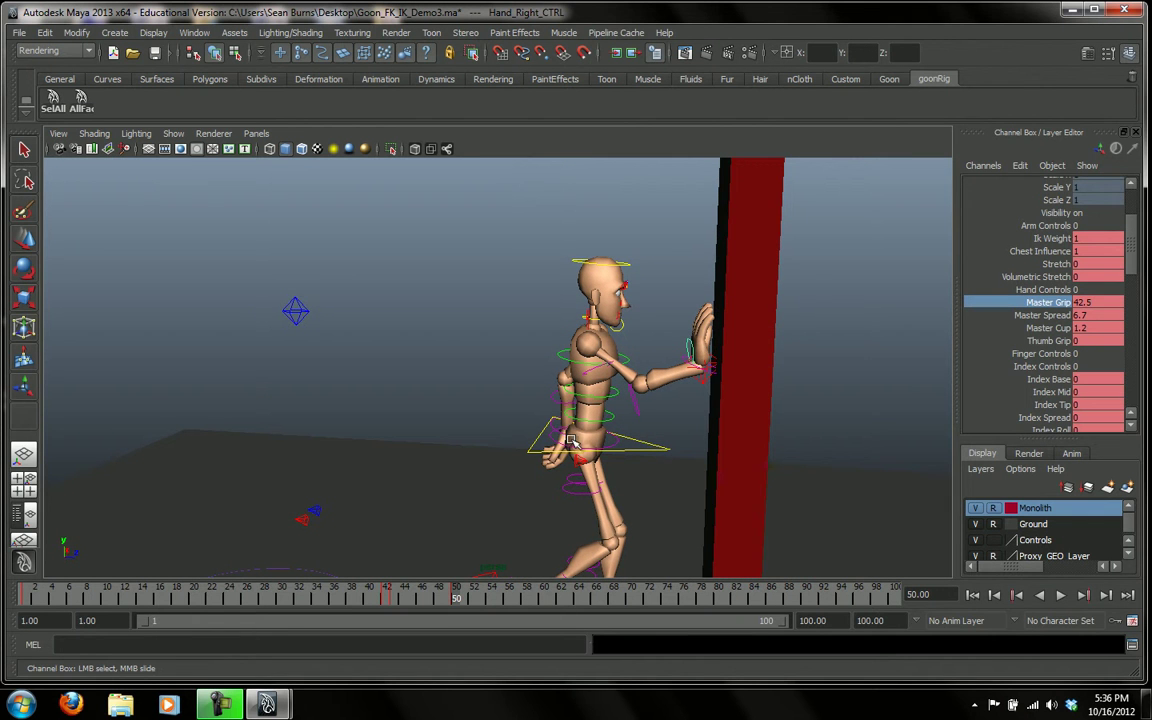
pyautogui.keyDown('alt'); pyautogui.moveTo(681, 399); pyautogui.dragTo(681, 399); pyautogui.keyUp('alt')
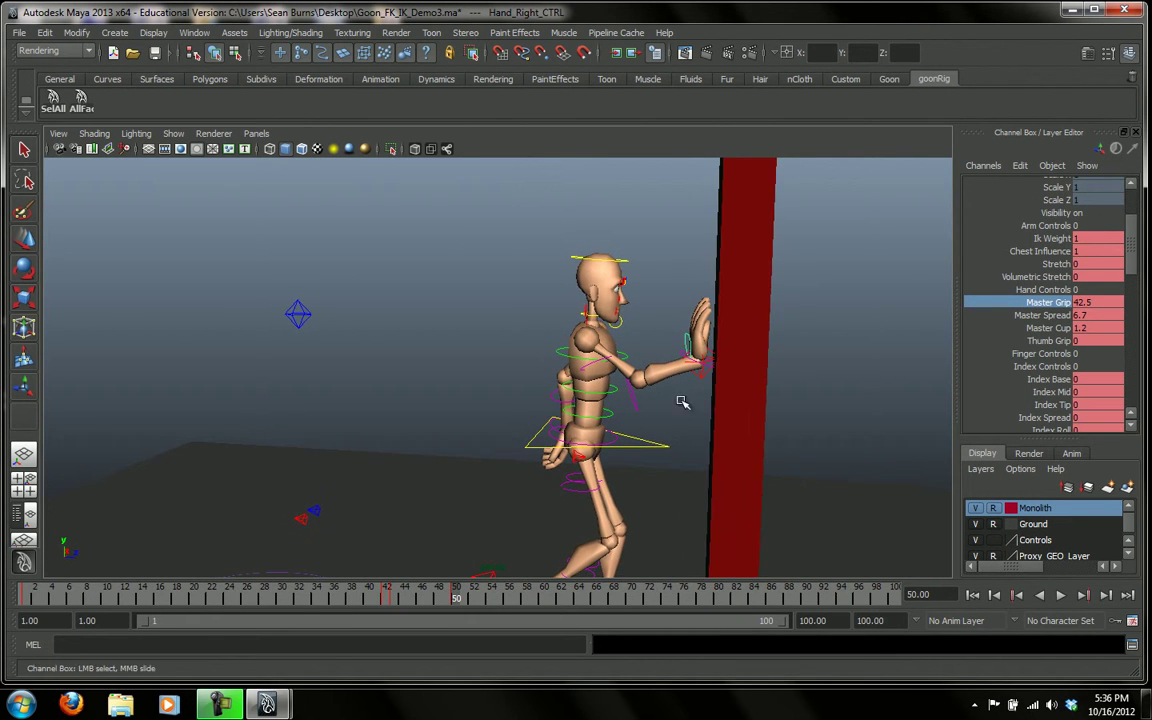
pyautogui.click(704, 378)
pyautogui.press('e')
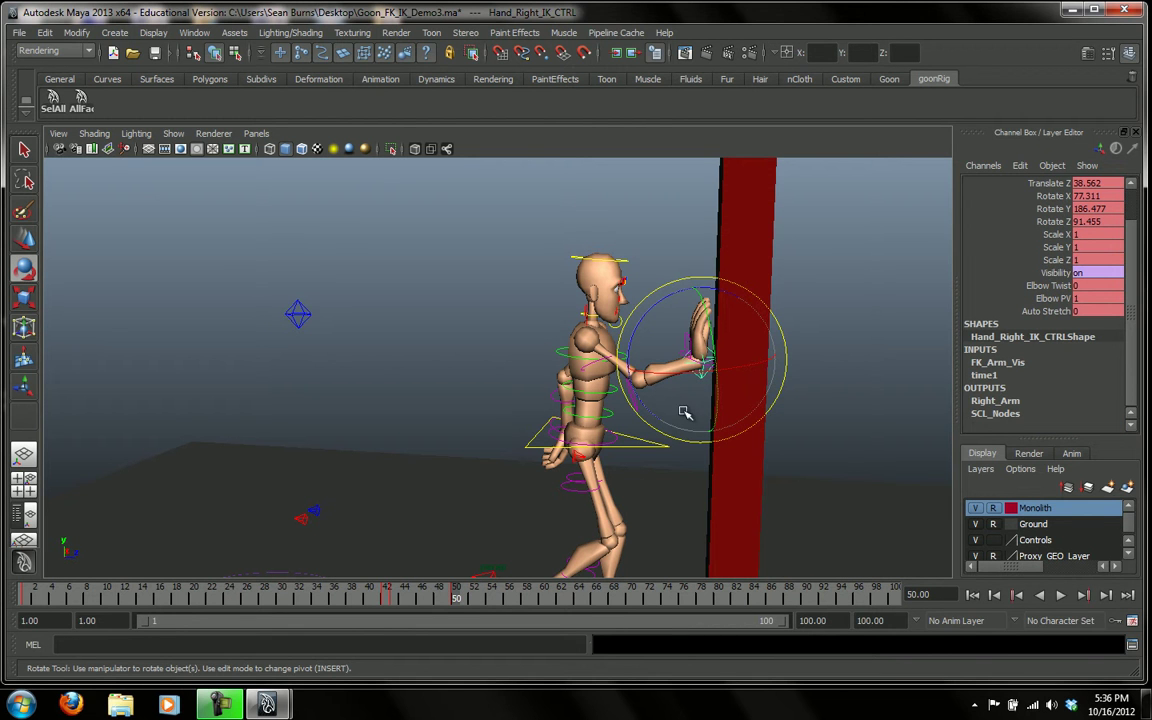
pyautogui.press('w')
pyautogui.moveTo(757, 363); pyautogui.dragTo(764, 366)
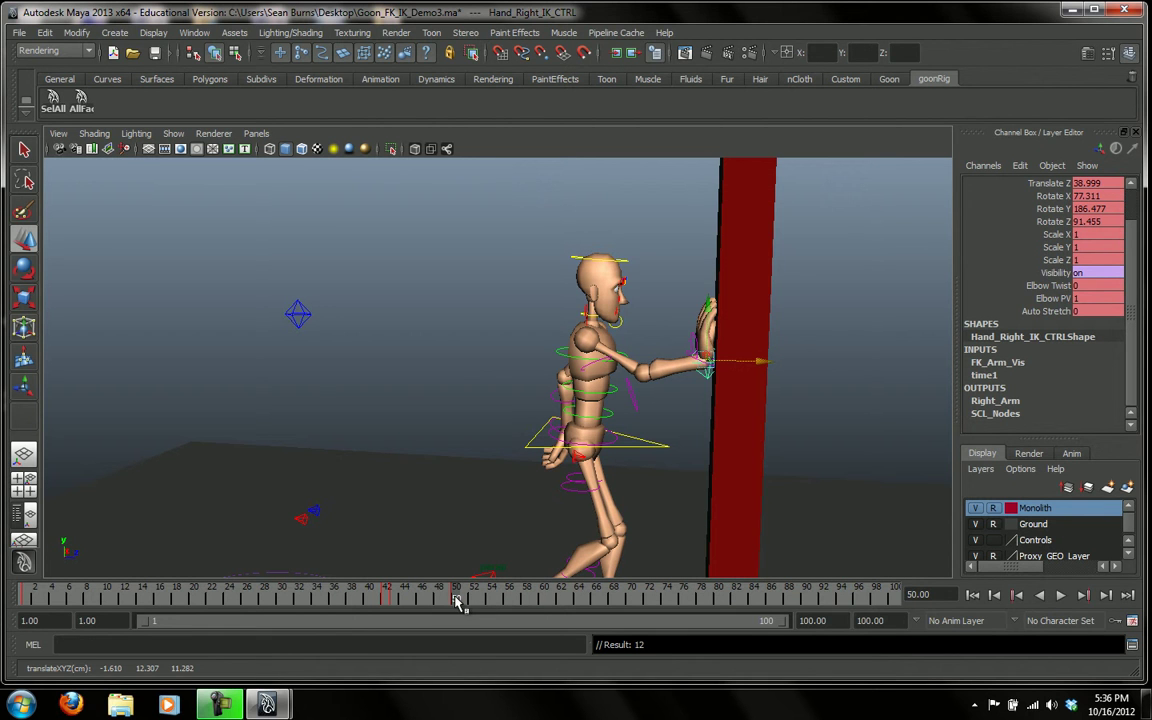
pyautogui.hotkey('alt', 'v')
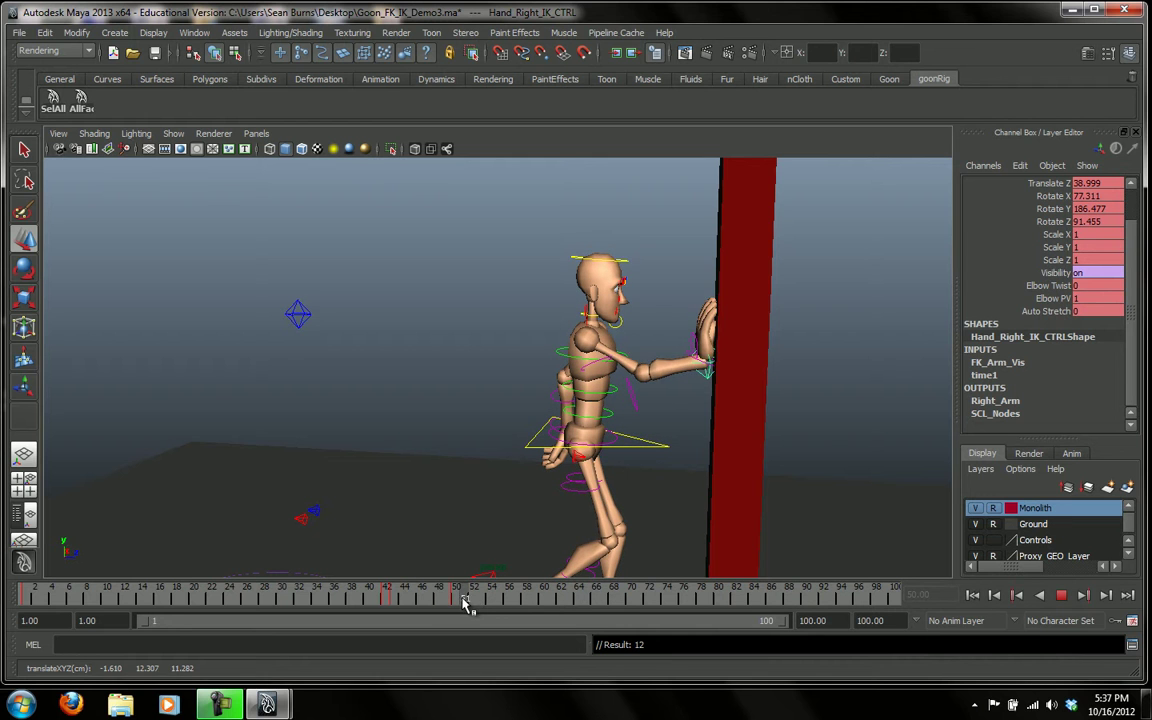
# Step: At frame 48, rotate the right hand IK control to 76.963, 192.492, 92.86, key it and preview the contact
pyautogui.moveTo(456, 604); pyautogui.dragTo(442, 604)
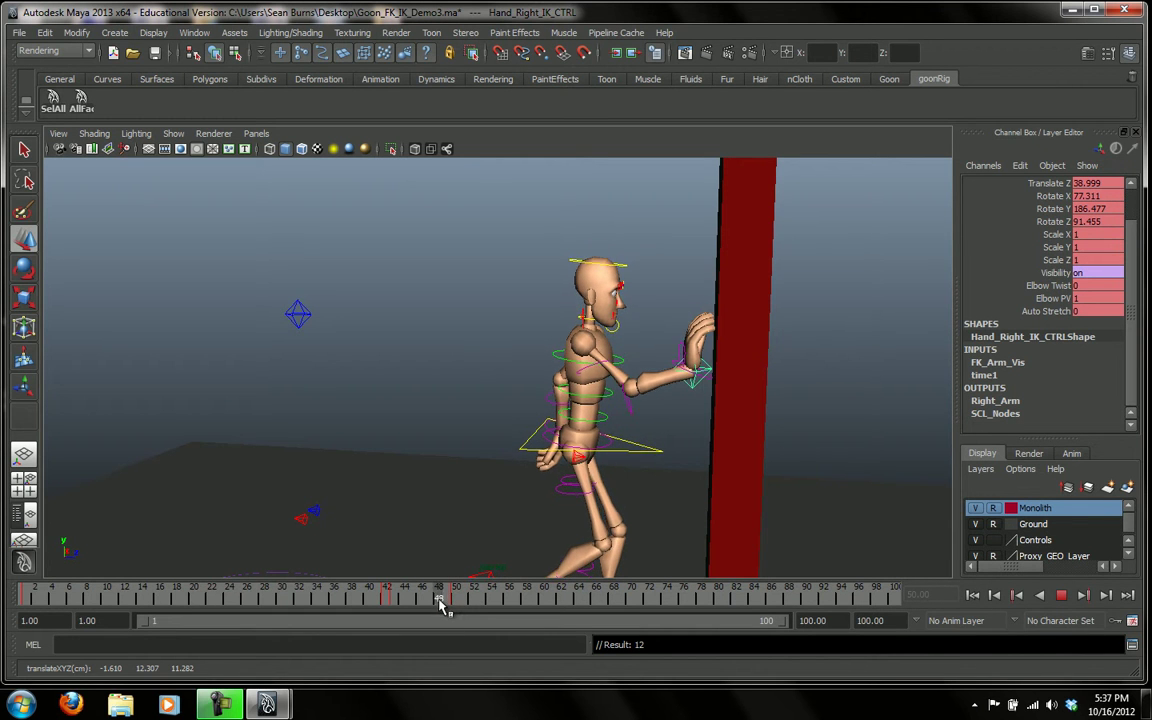
pyautogui.press('w')
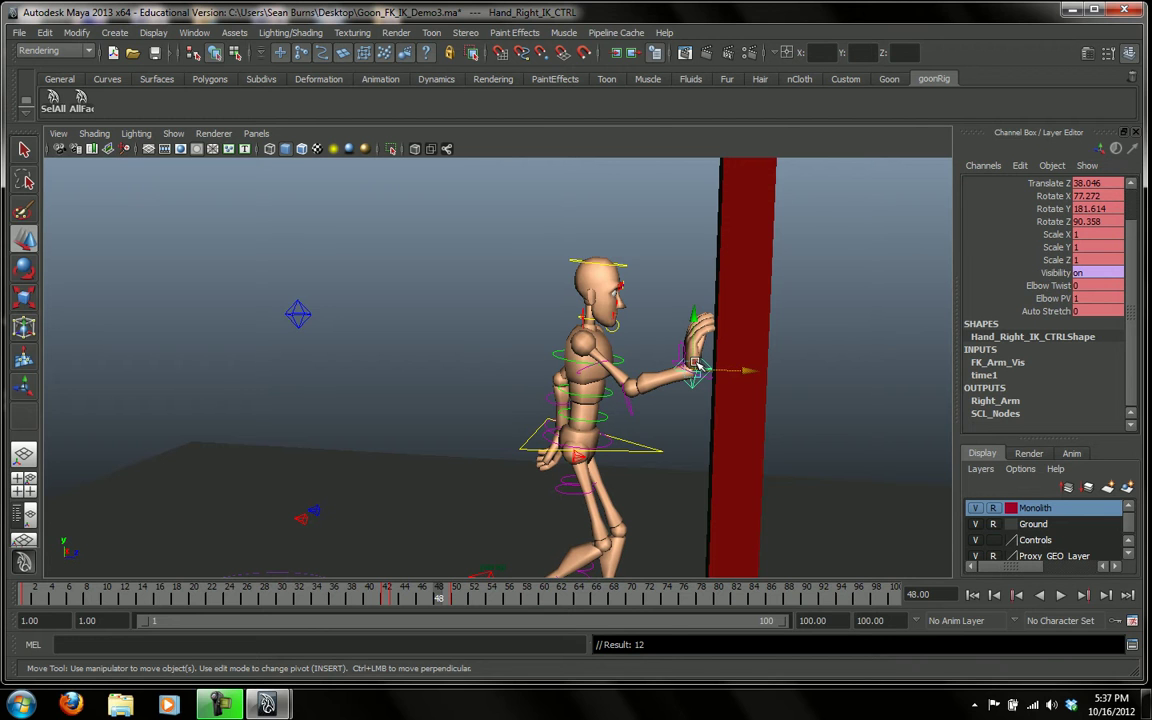
pyautogui.press('e')
pyautogui.moveTo(603, 278); pyautogui.dragTo(655, 306)
pyautogui.press('s')
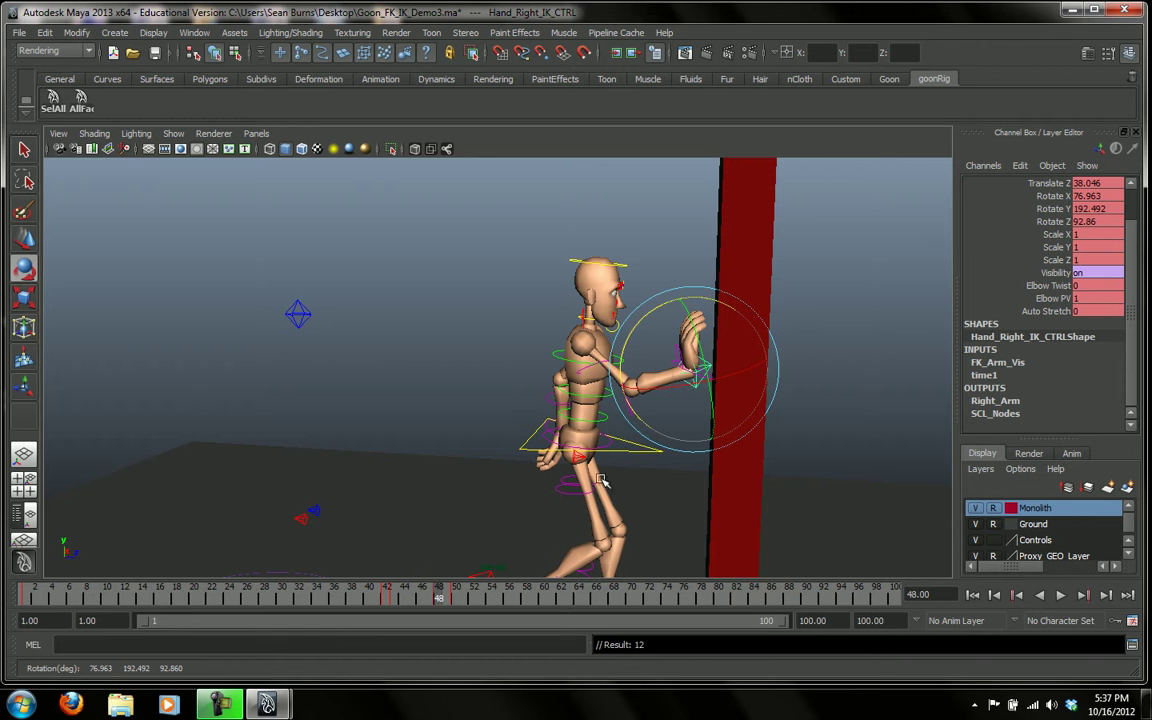
pyautogui.hotkey('alt', 'v')
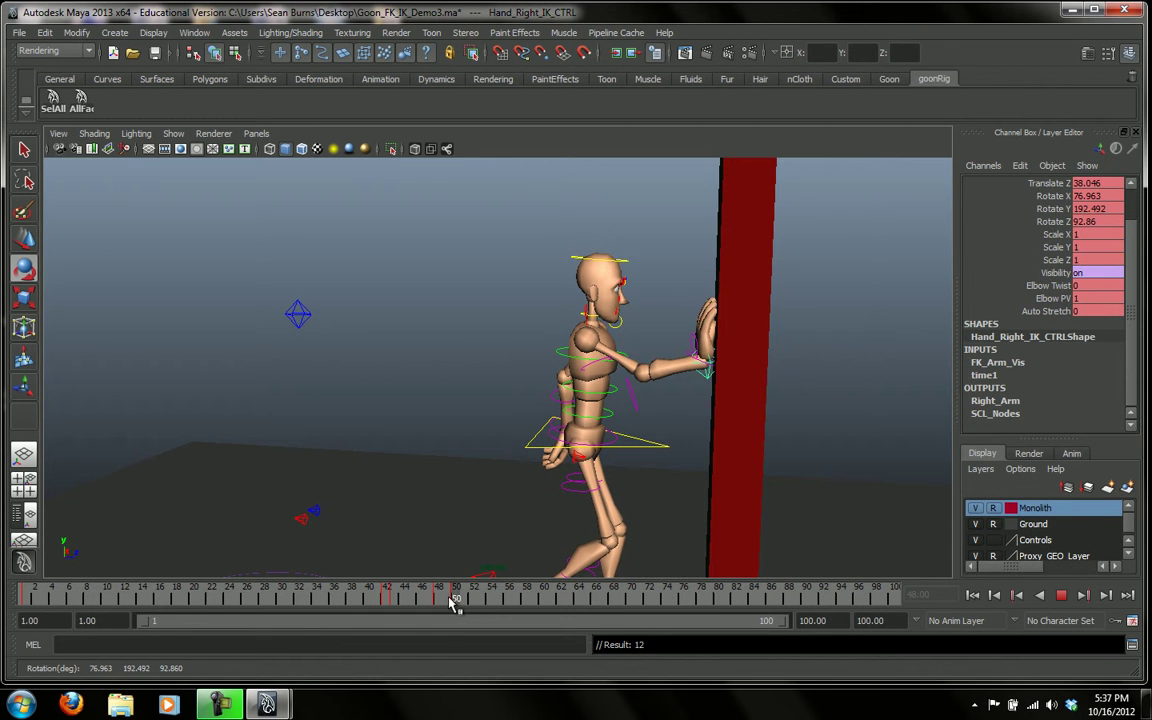
# Step: Select the right hand control at frame 50, bring up its finger channels and preview the motion around frame 44
pyautogui.click(456, 598)
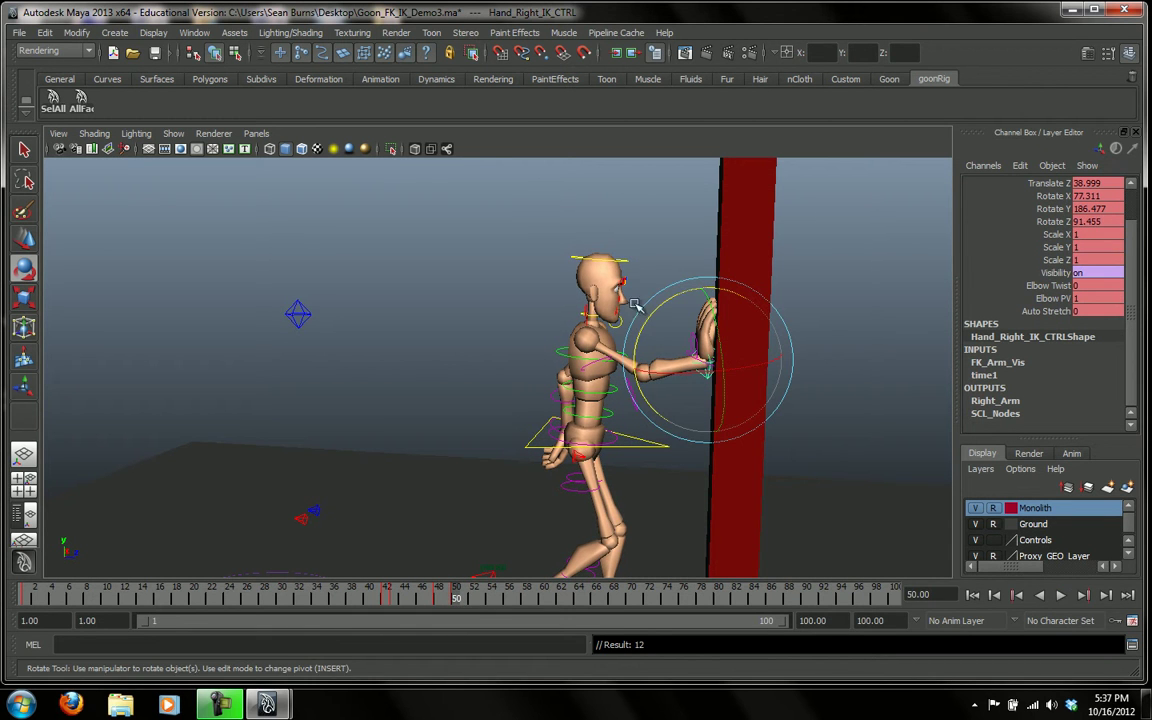
pyautogui.click(738, 383)
pyautogui.click(695, 340)
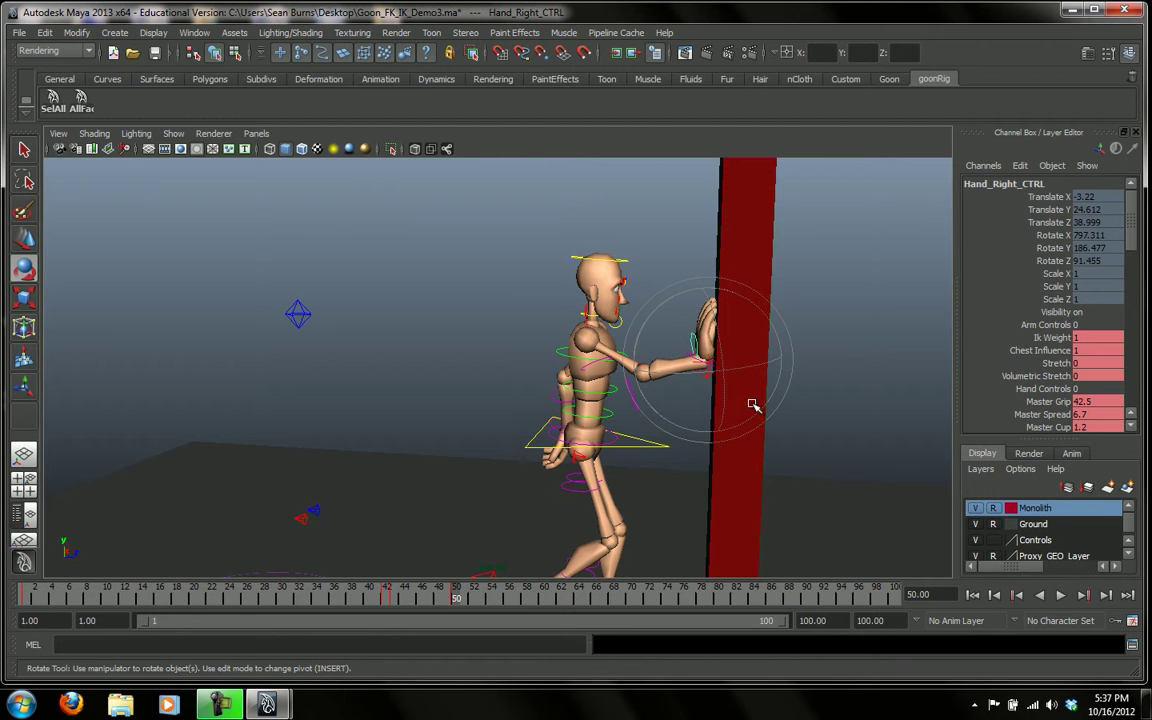
pyautogui.moveTo(1134, 226); pyautogui.dragTo(1130, 262)
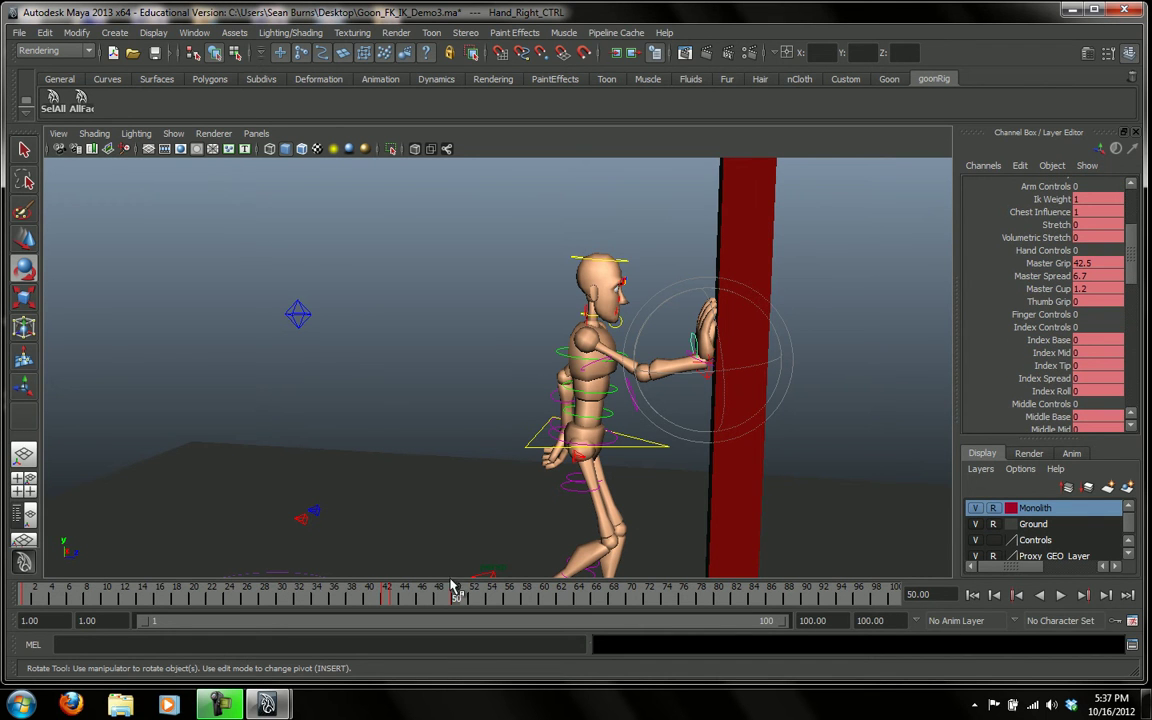
pyautogui.hotkey('alt', 'v')
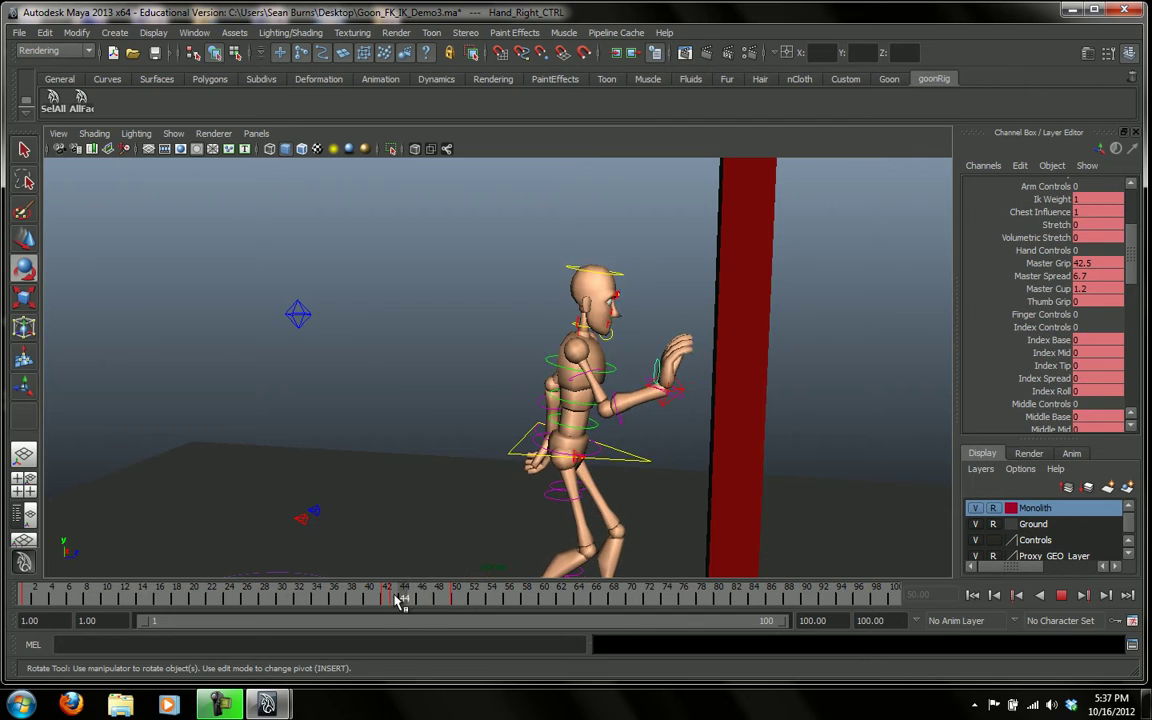